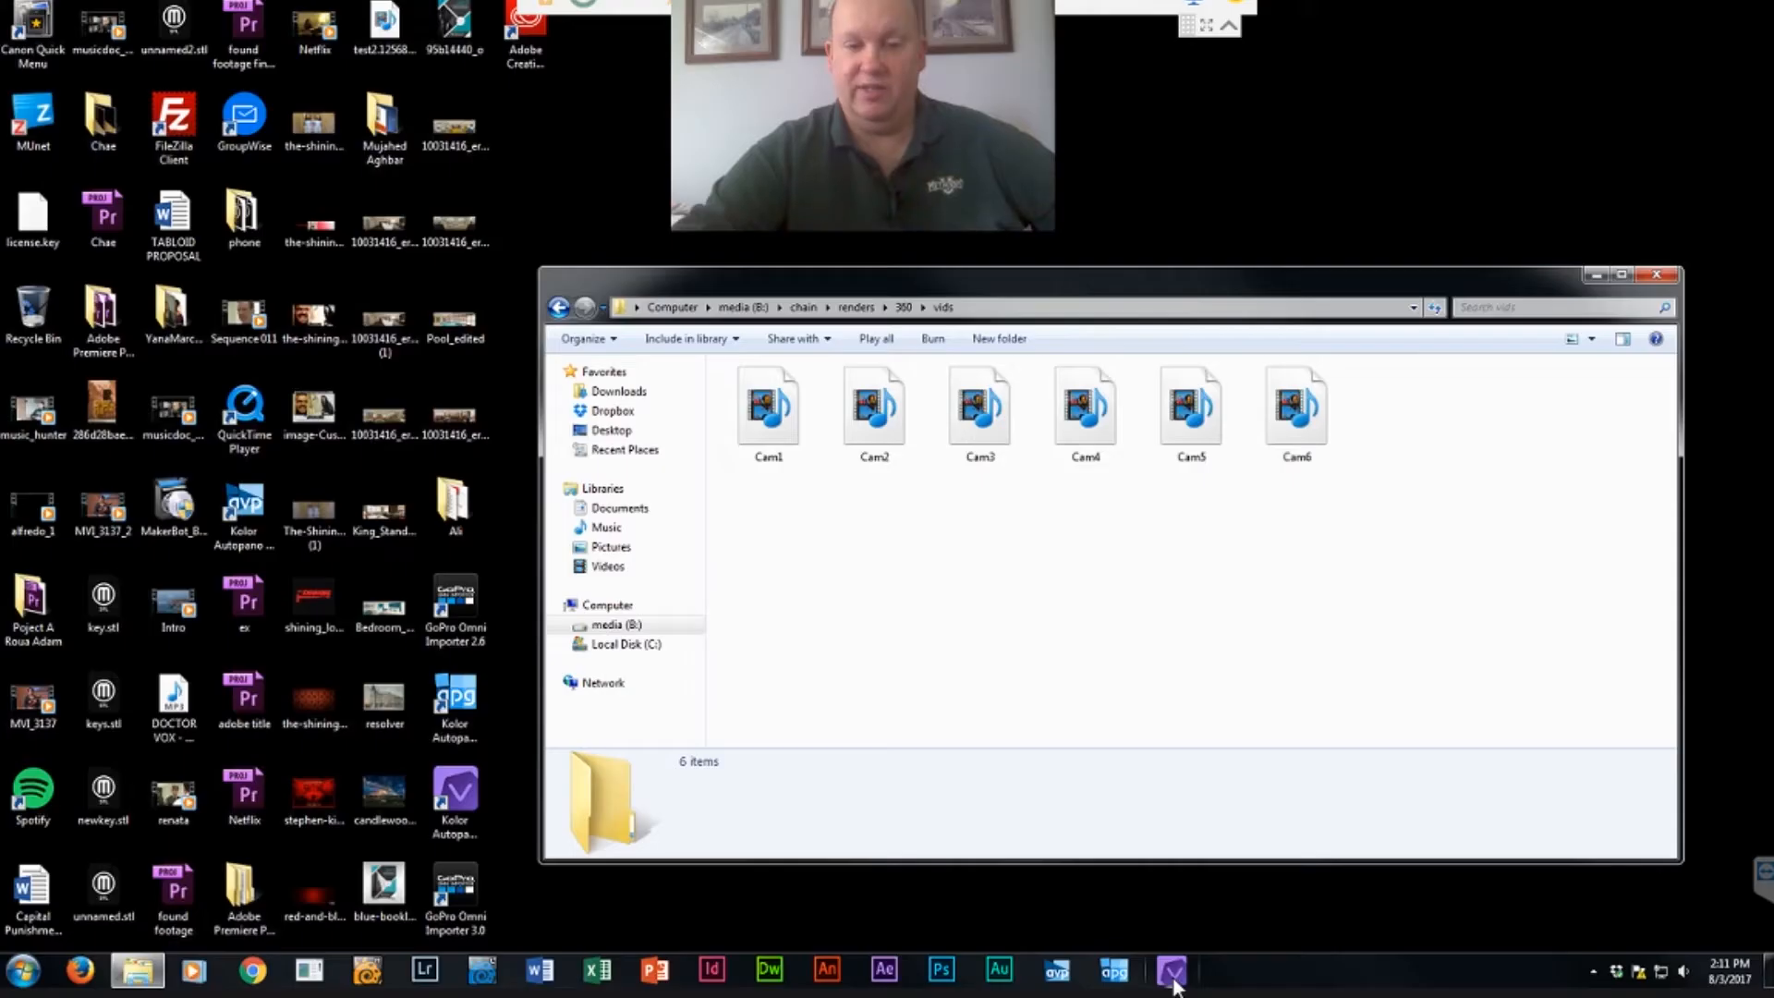
Launch Autopano Video and load the six clips Cam1 to Cam6 from the vids folder as input videos.
click(1360, 979)
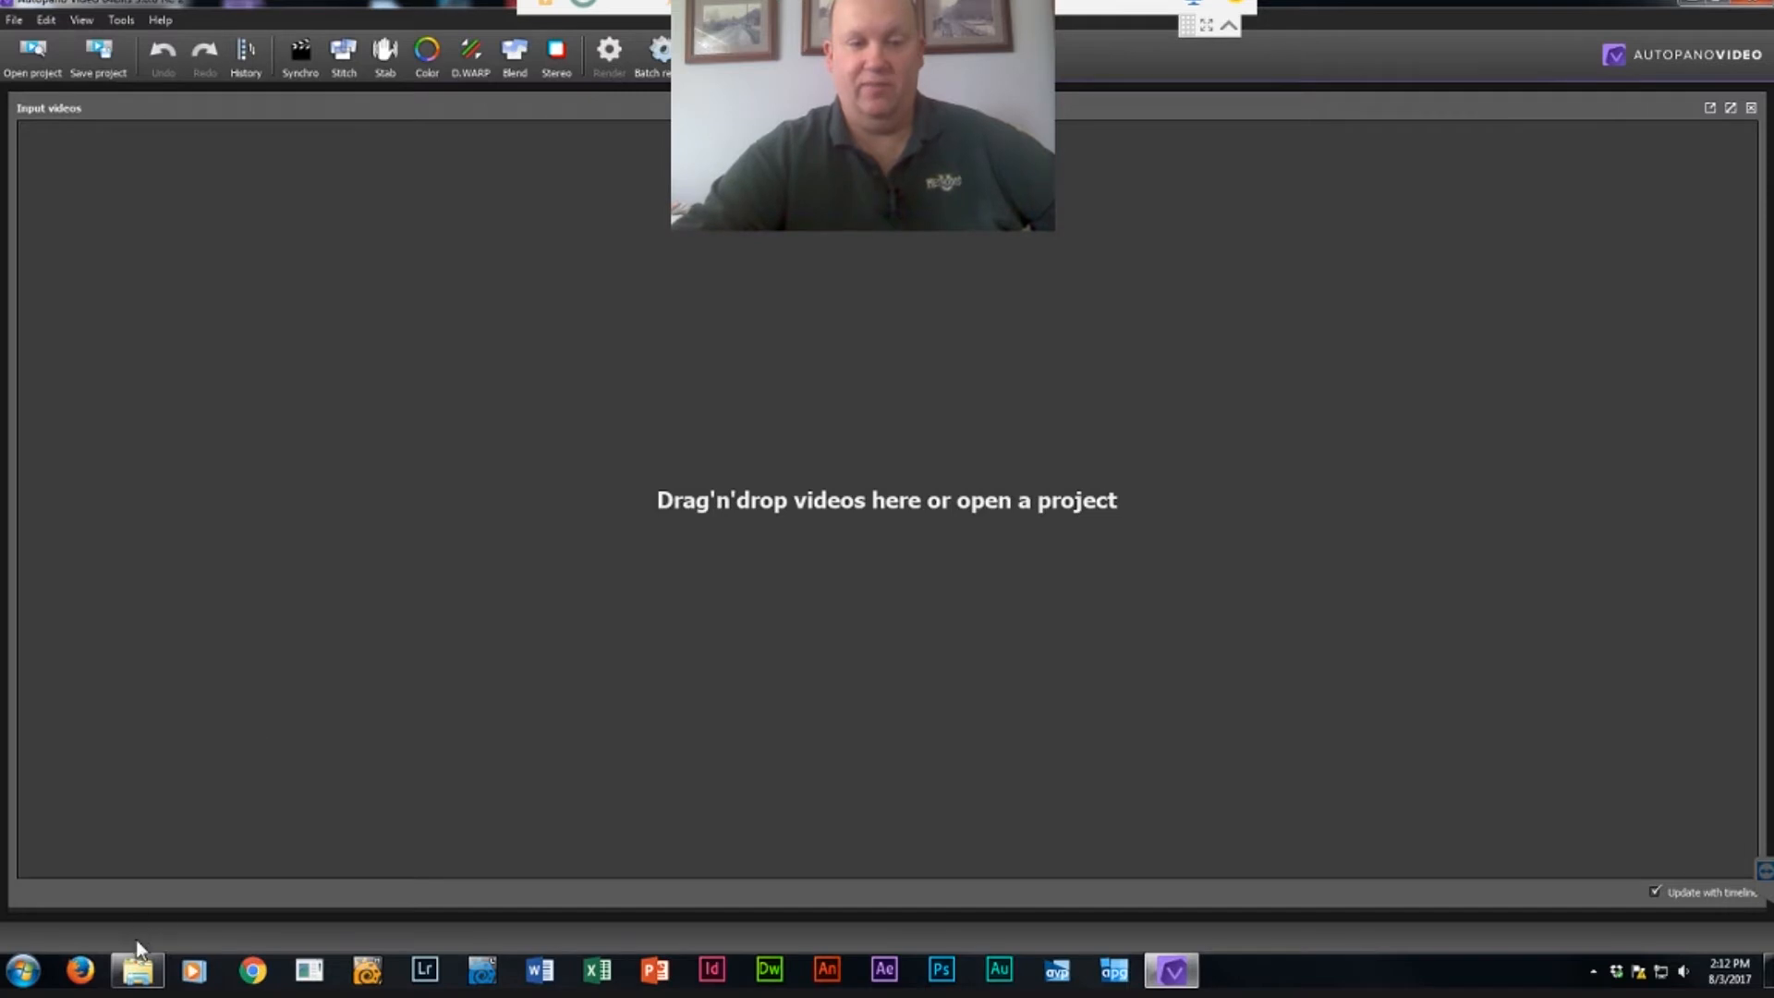
click(138, 970)
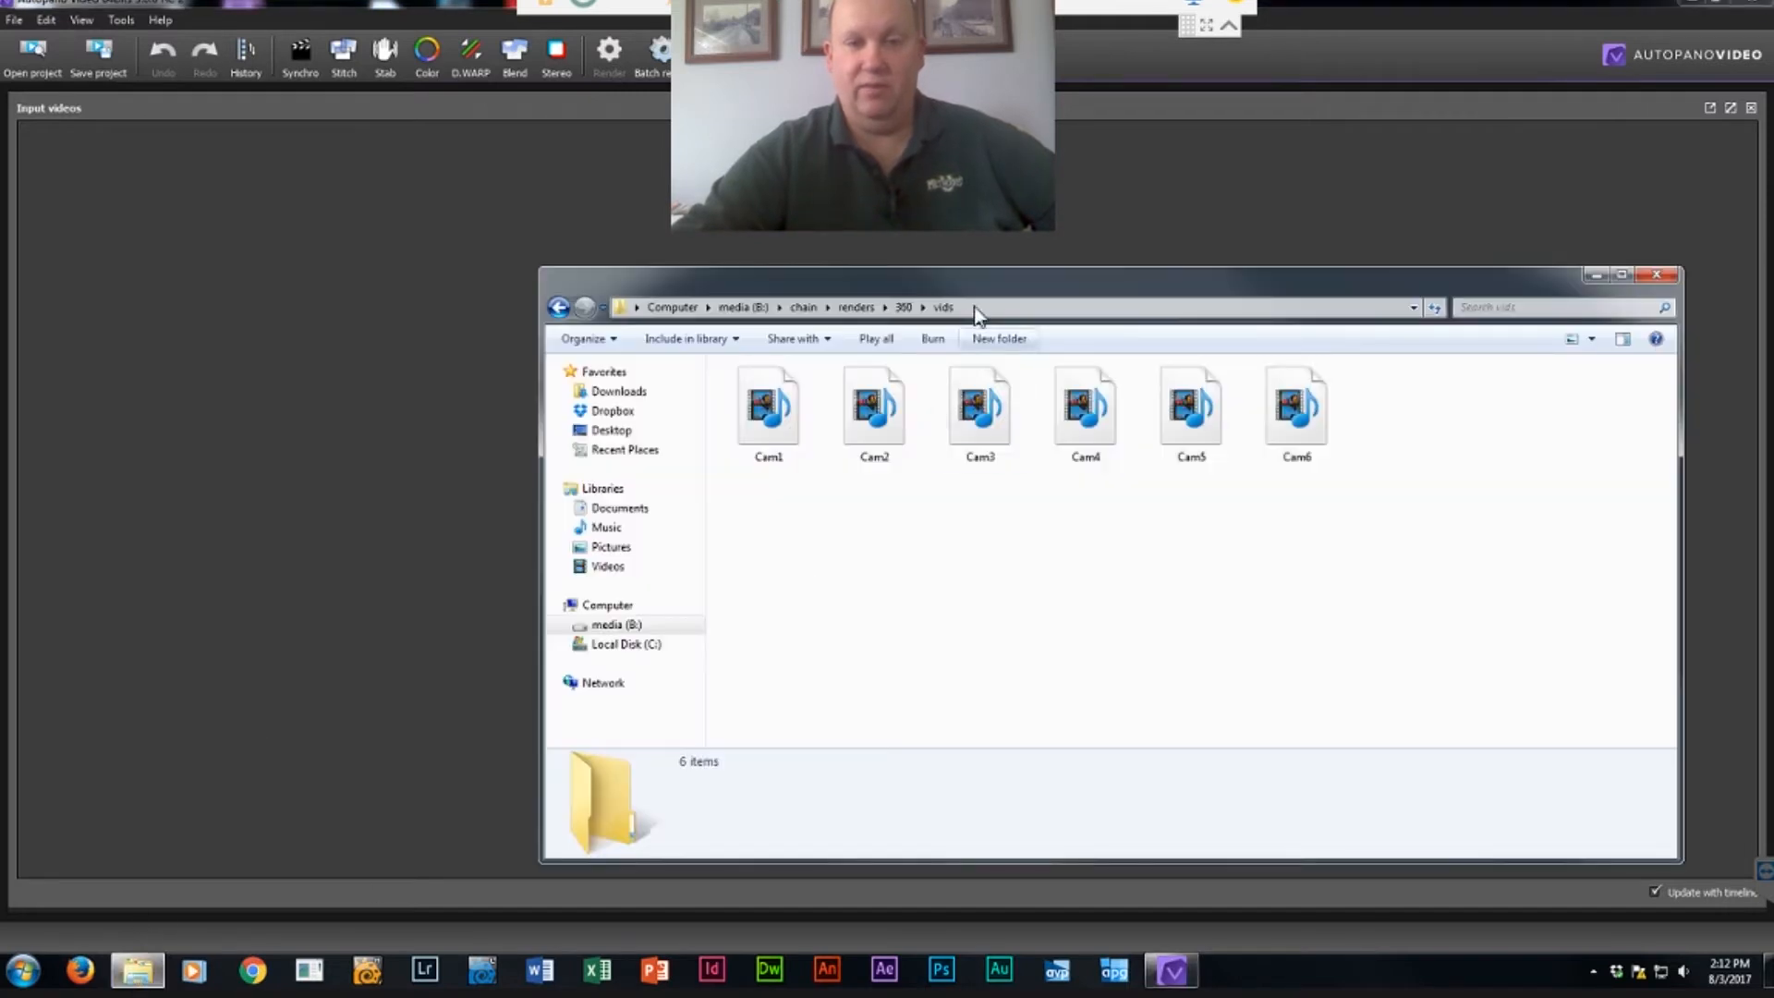
drag(974, 286, 1190, 285)
drag(1586, 514, 595, 460)
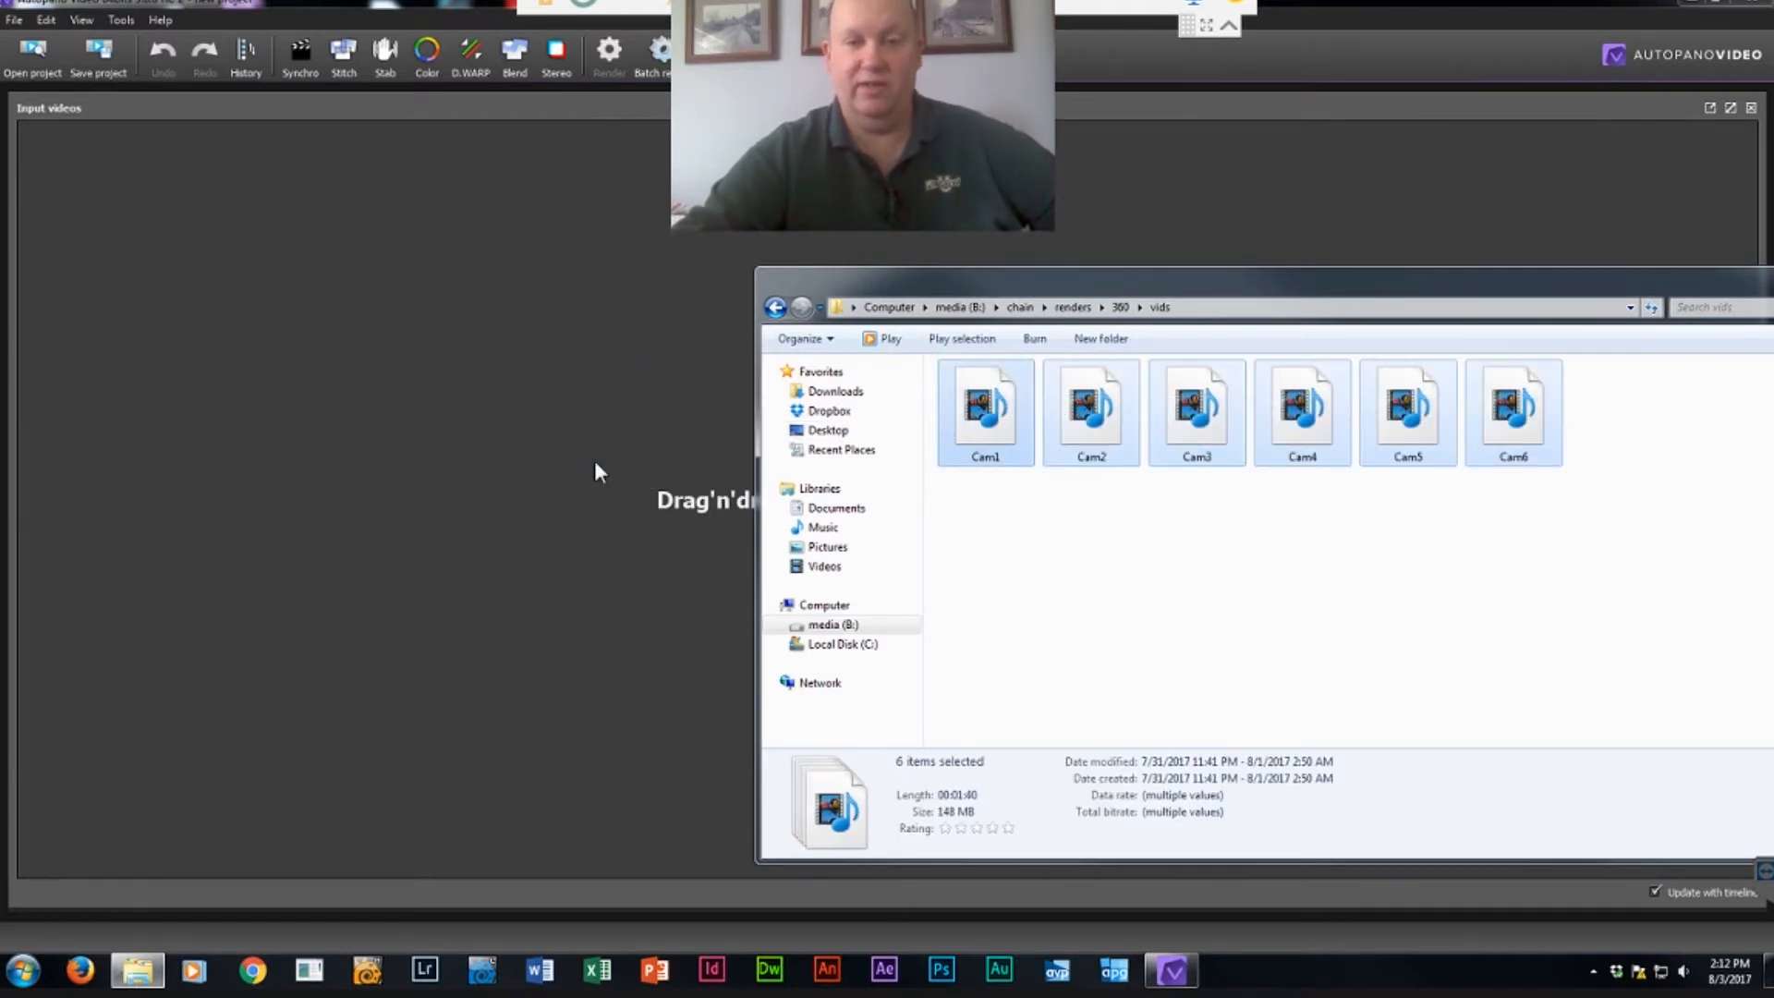
drag(1511, 309, 1144, 414)
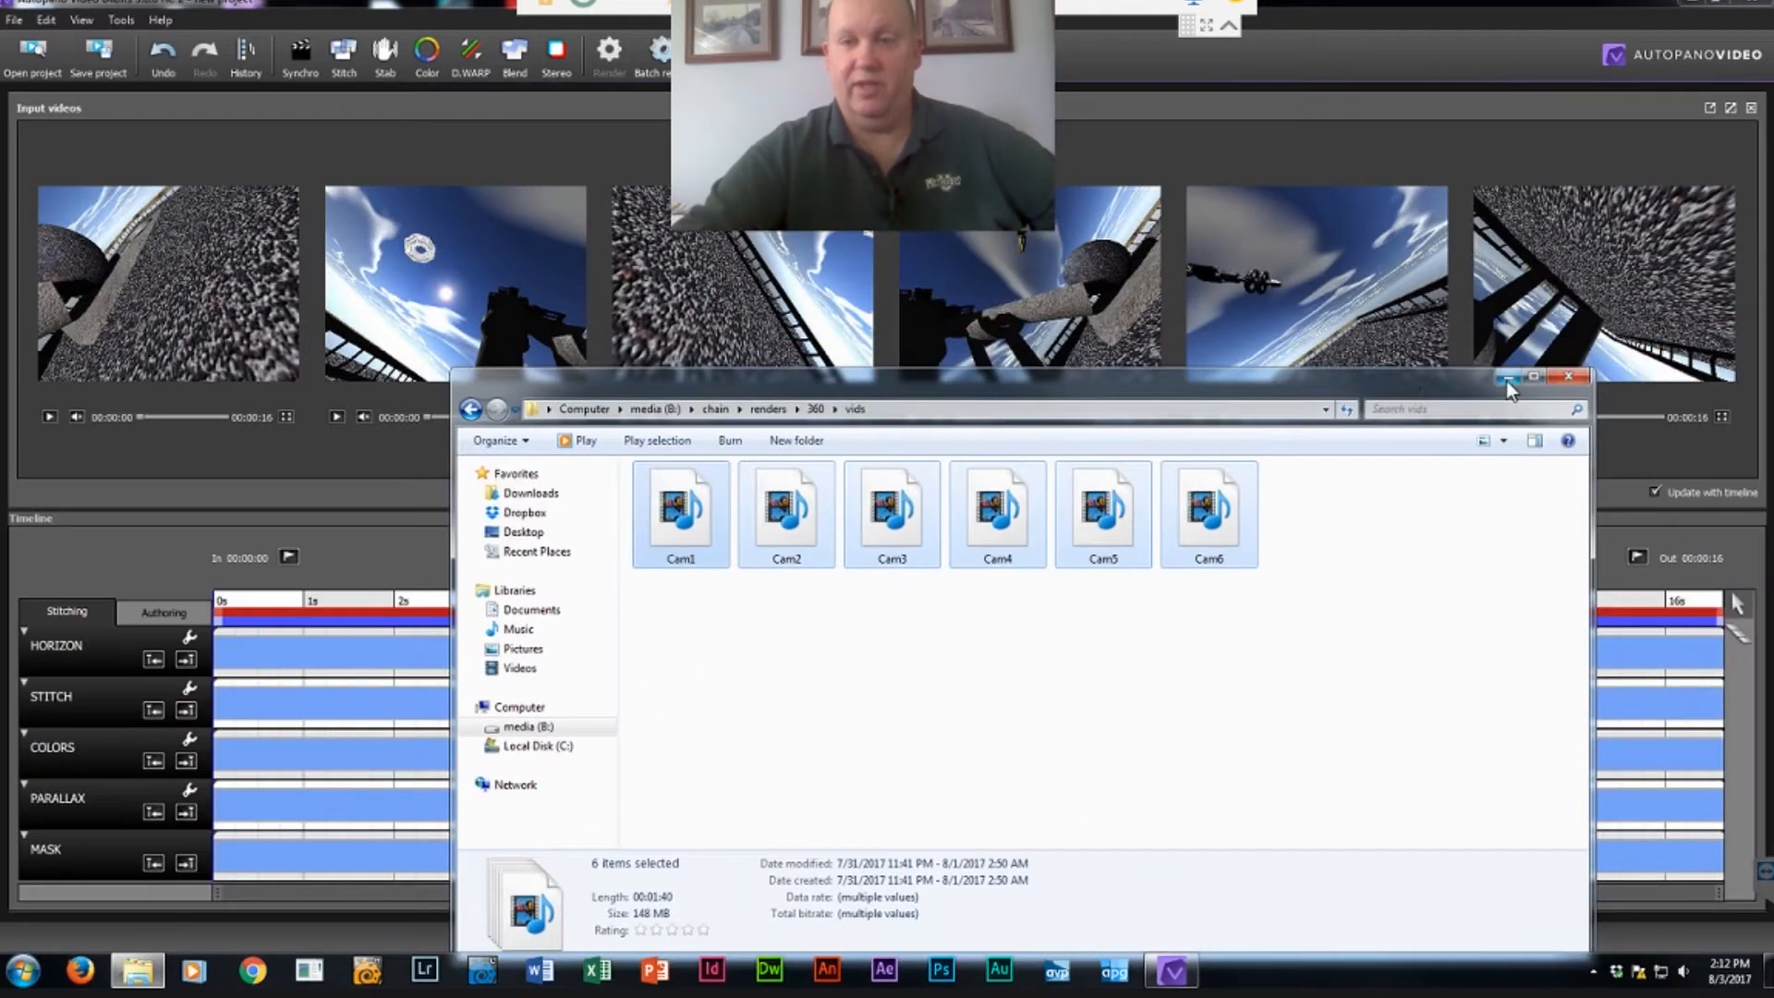
click(1506, 379)
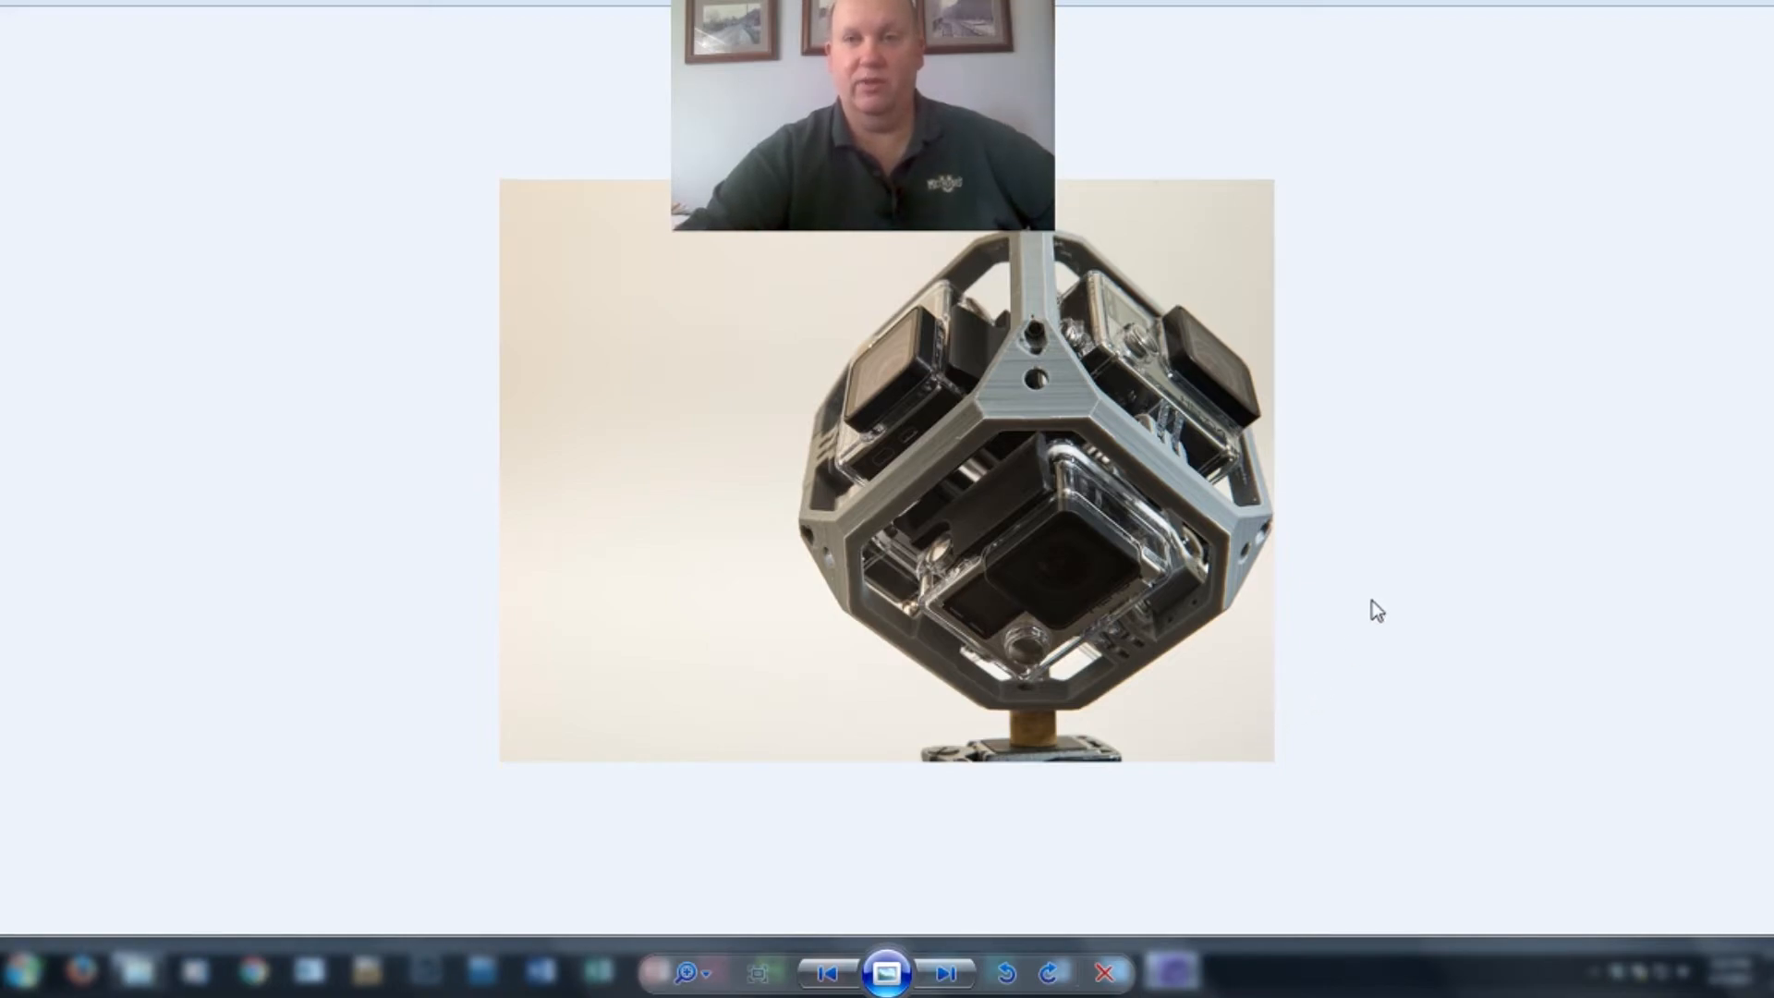
Close the camera rig photo and stitch the videos as GoPro Hero 3+/4 over the current selection, using 5 positions.
click(1755, 11)
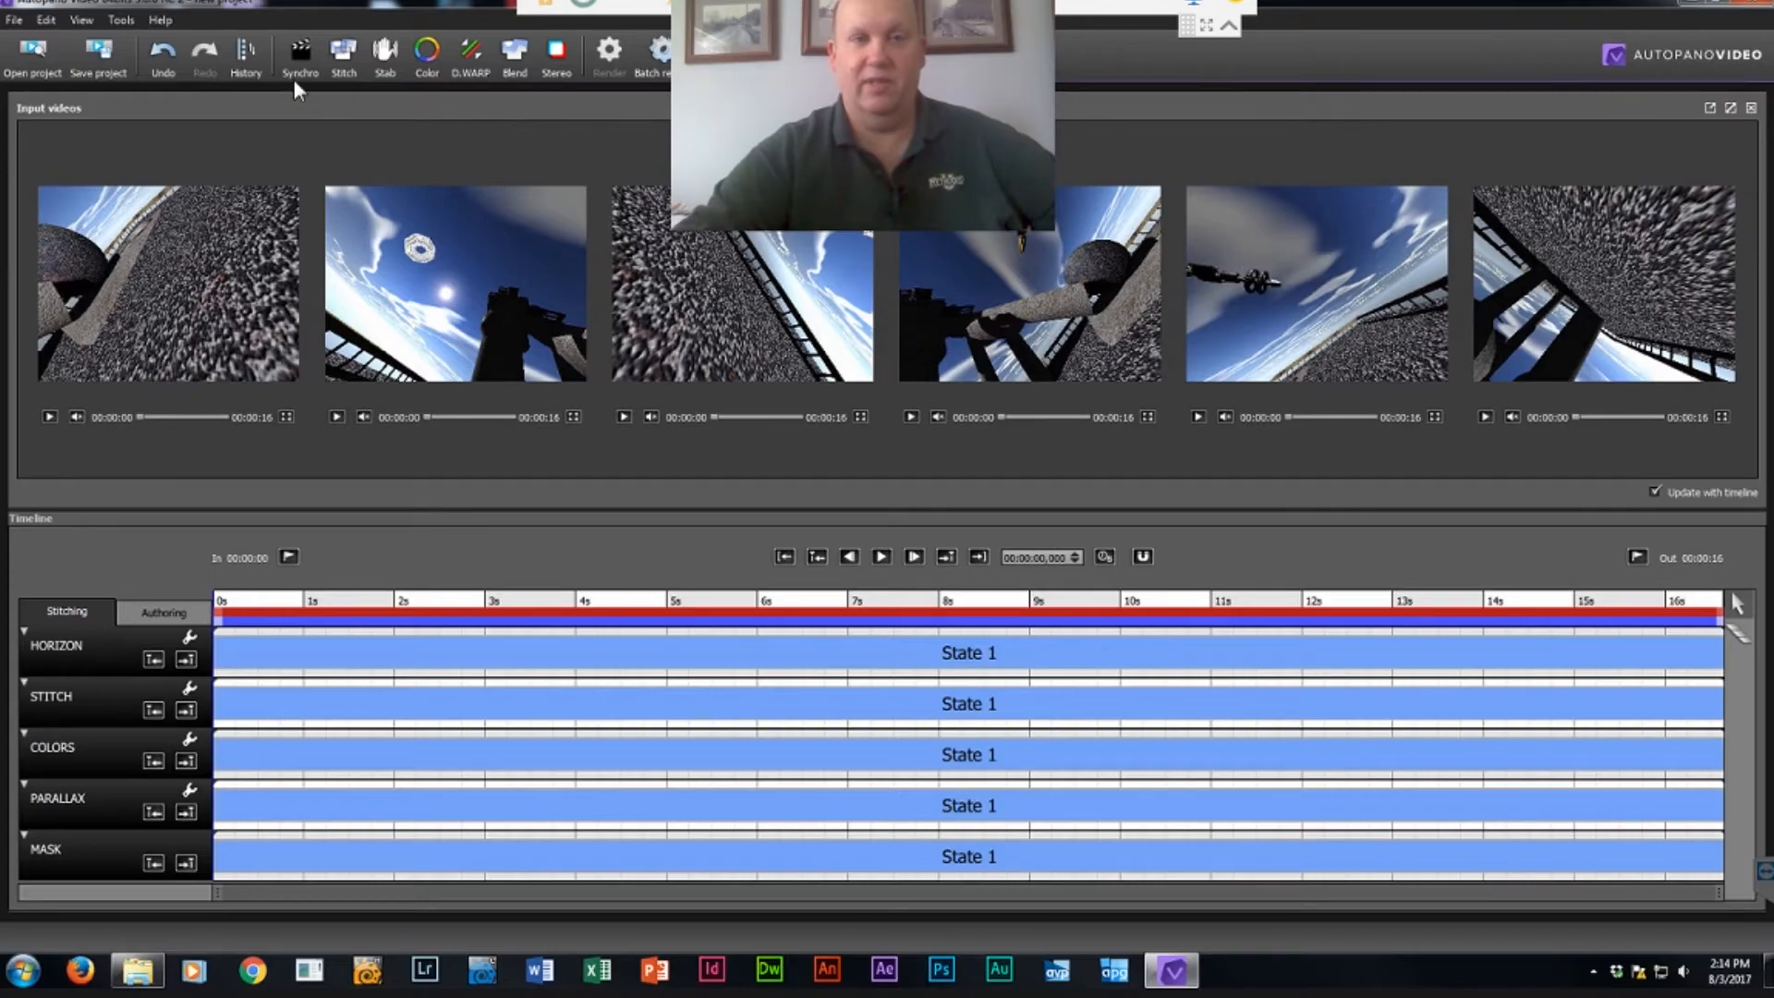
click(340, 51)
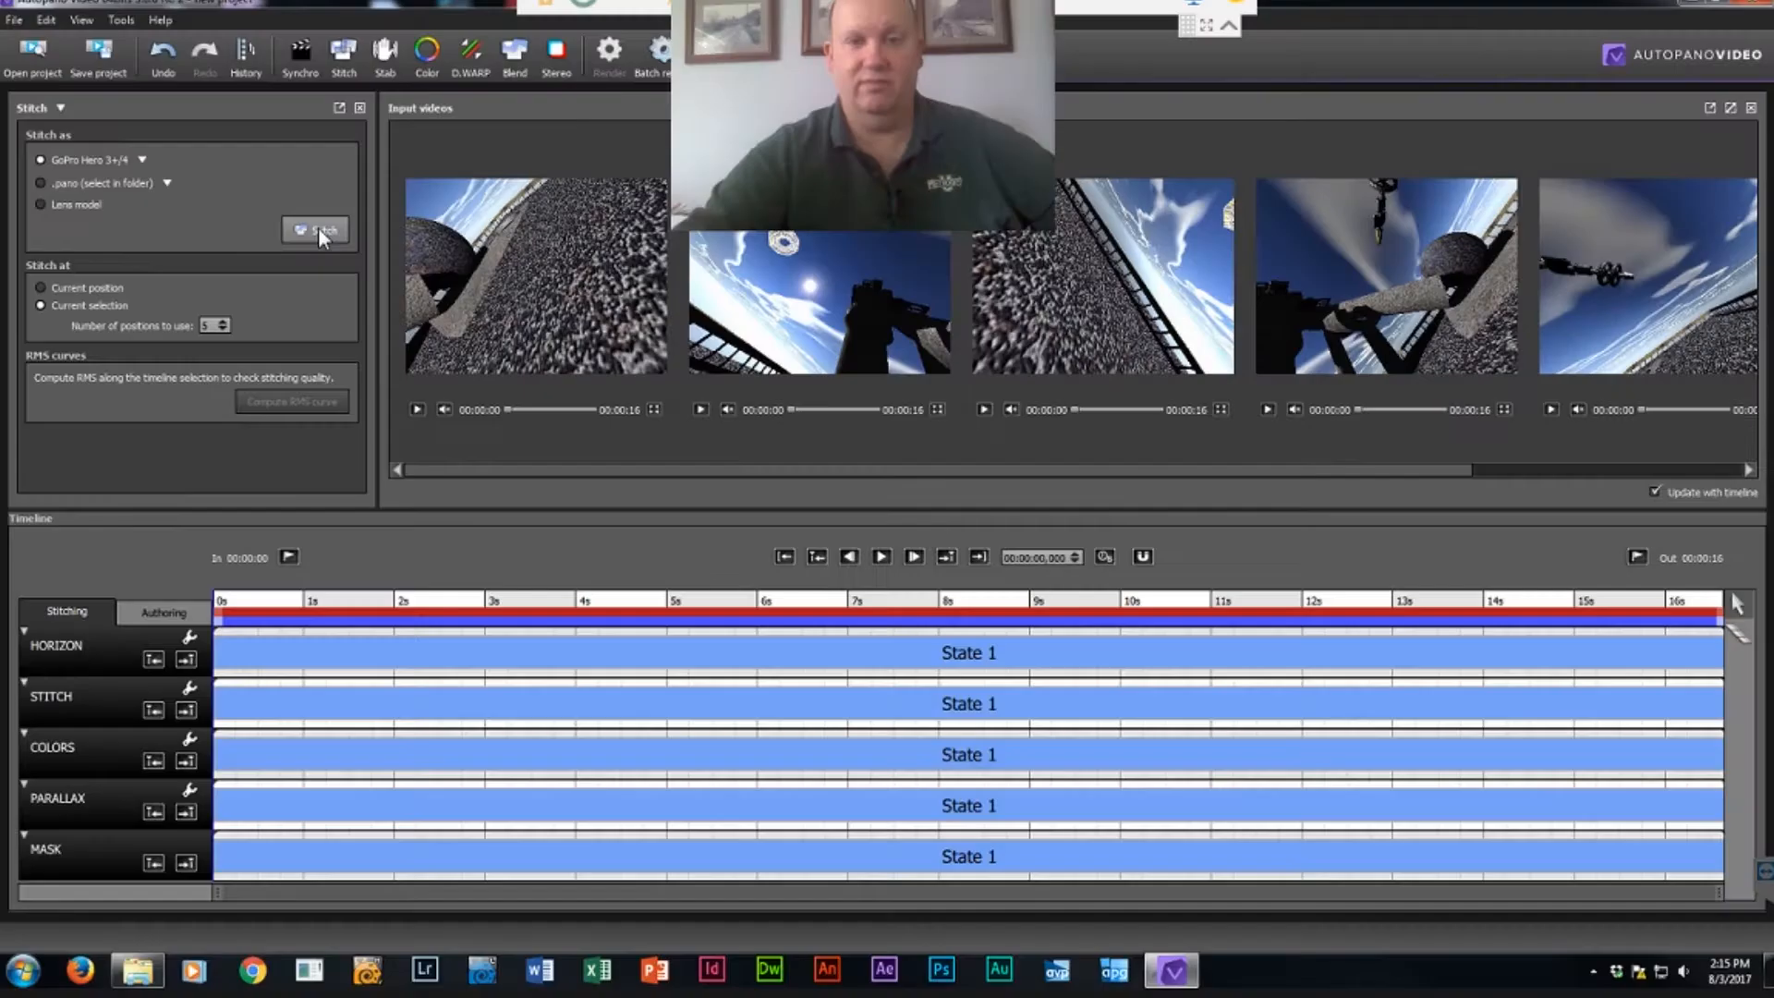
click(318, 233)
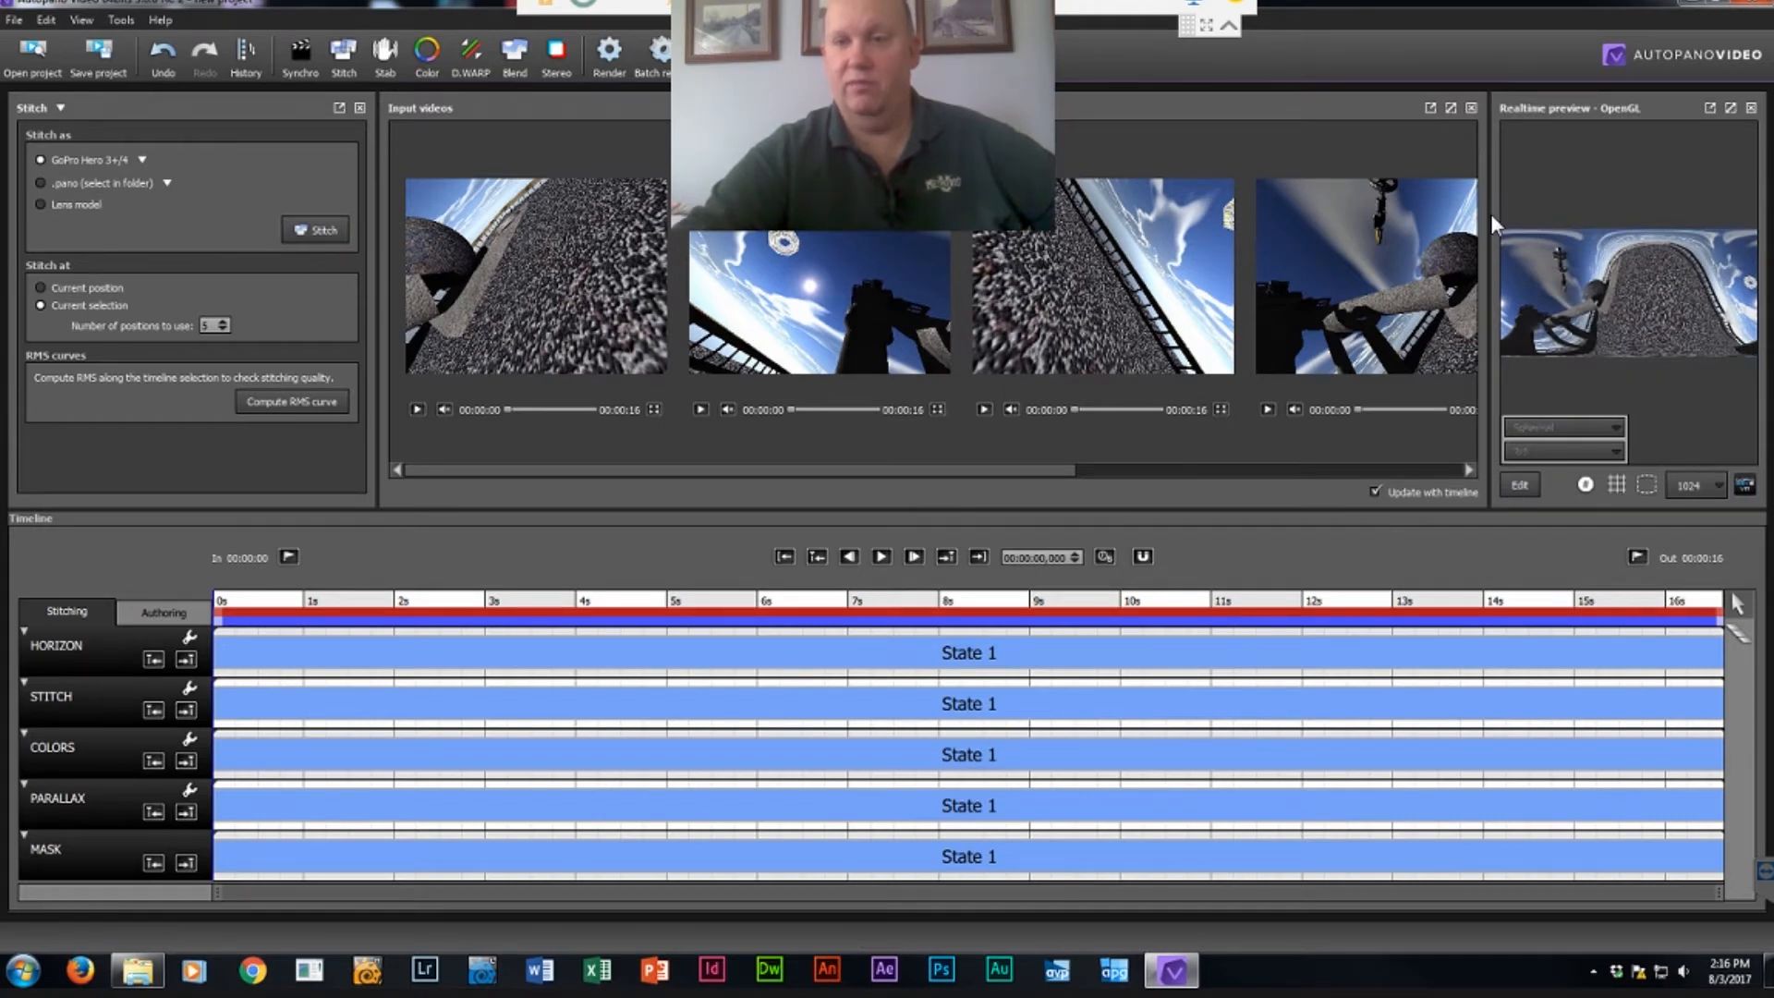
Enlarge the realtime preview, reorient the panorama so the horizon is level with the ground below, and apply the change.
drag(1489, 214, 1026, 222)
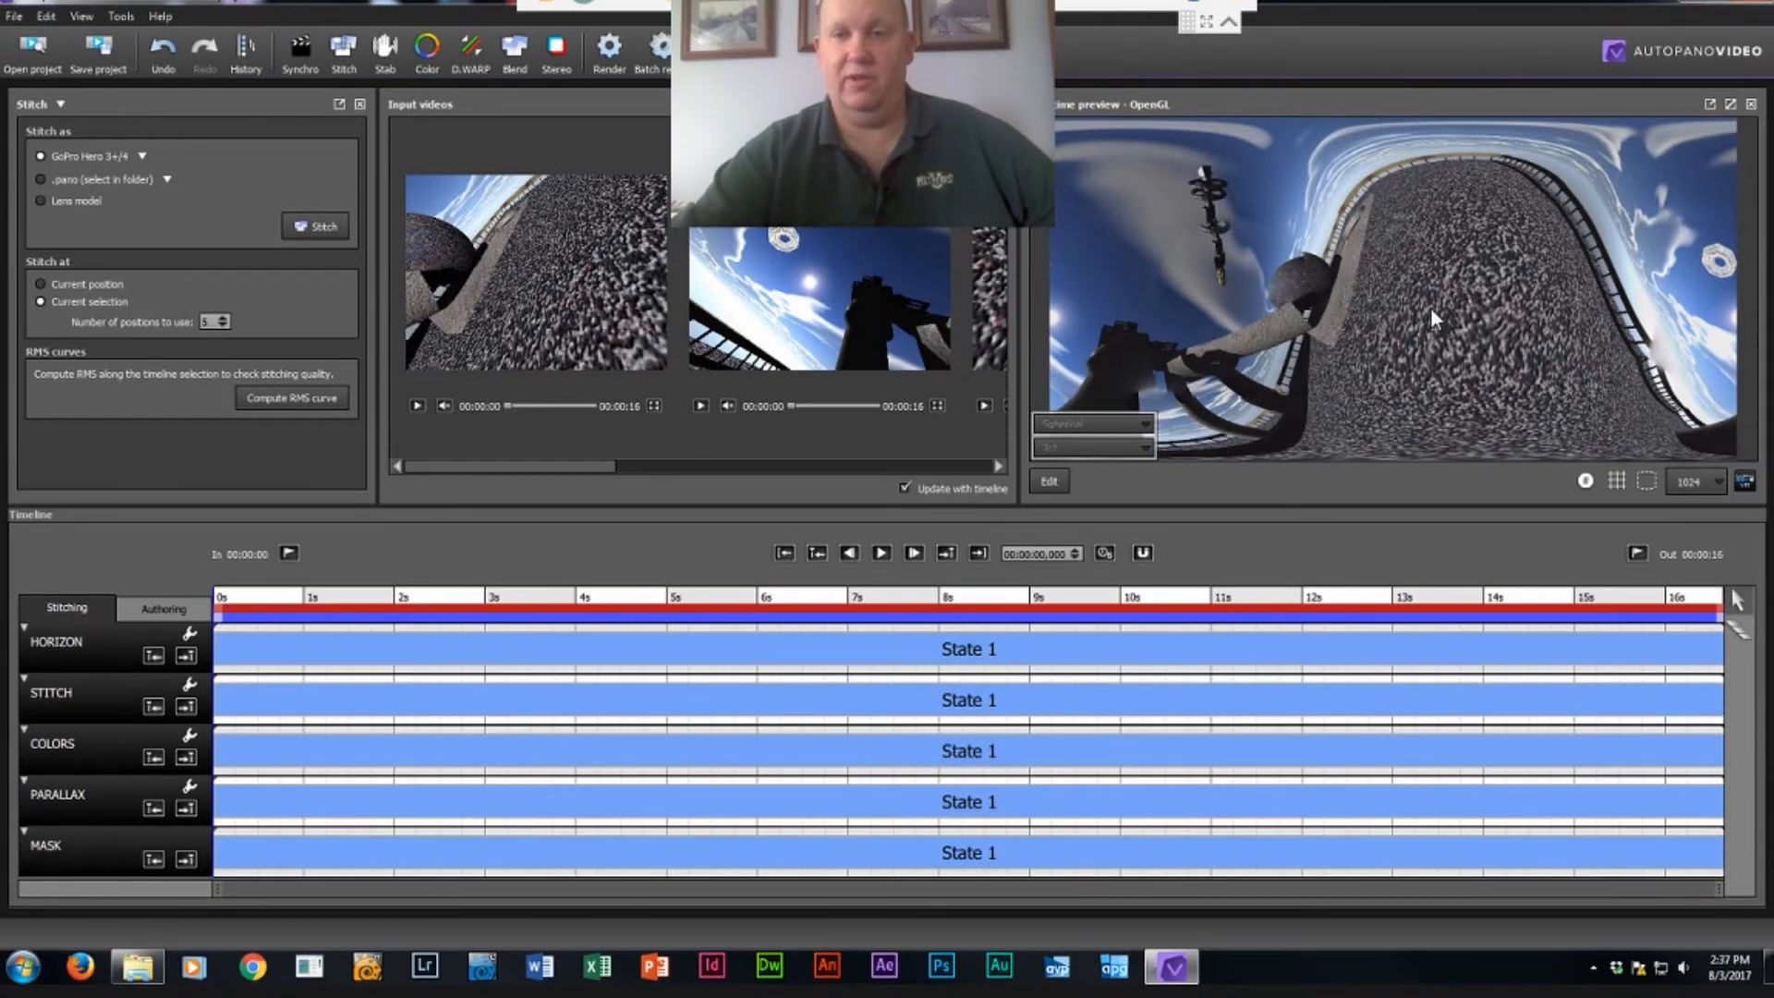
double_click(1431, 307)
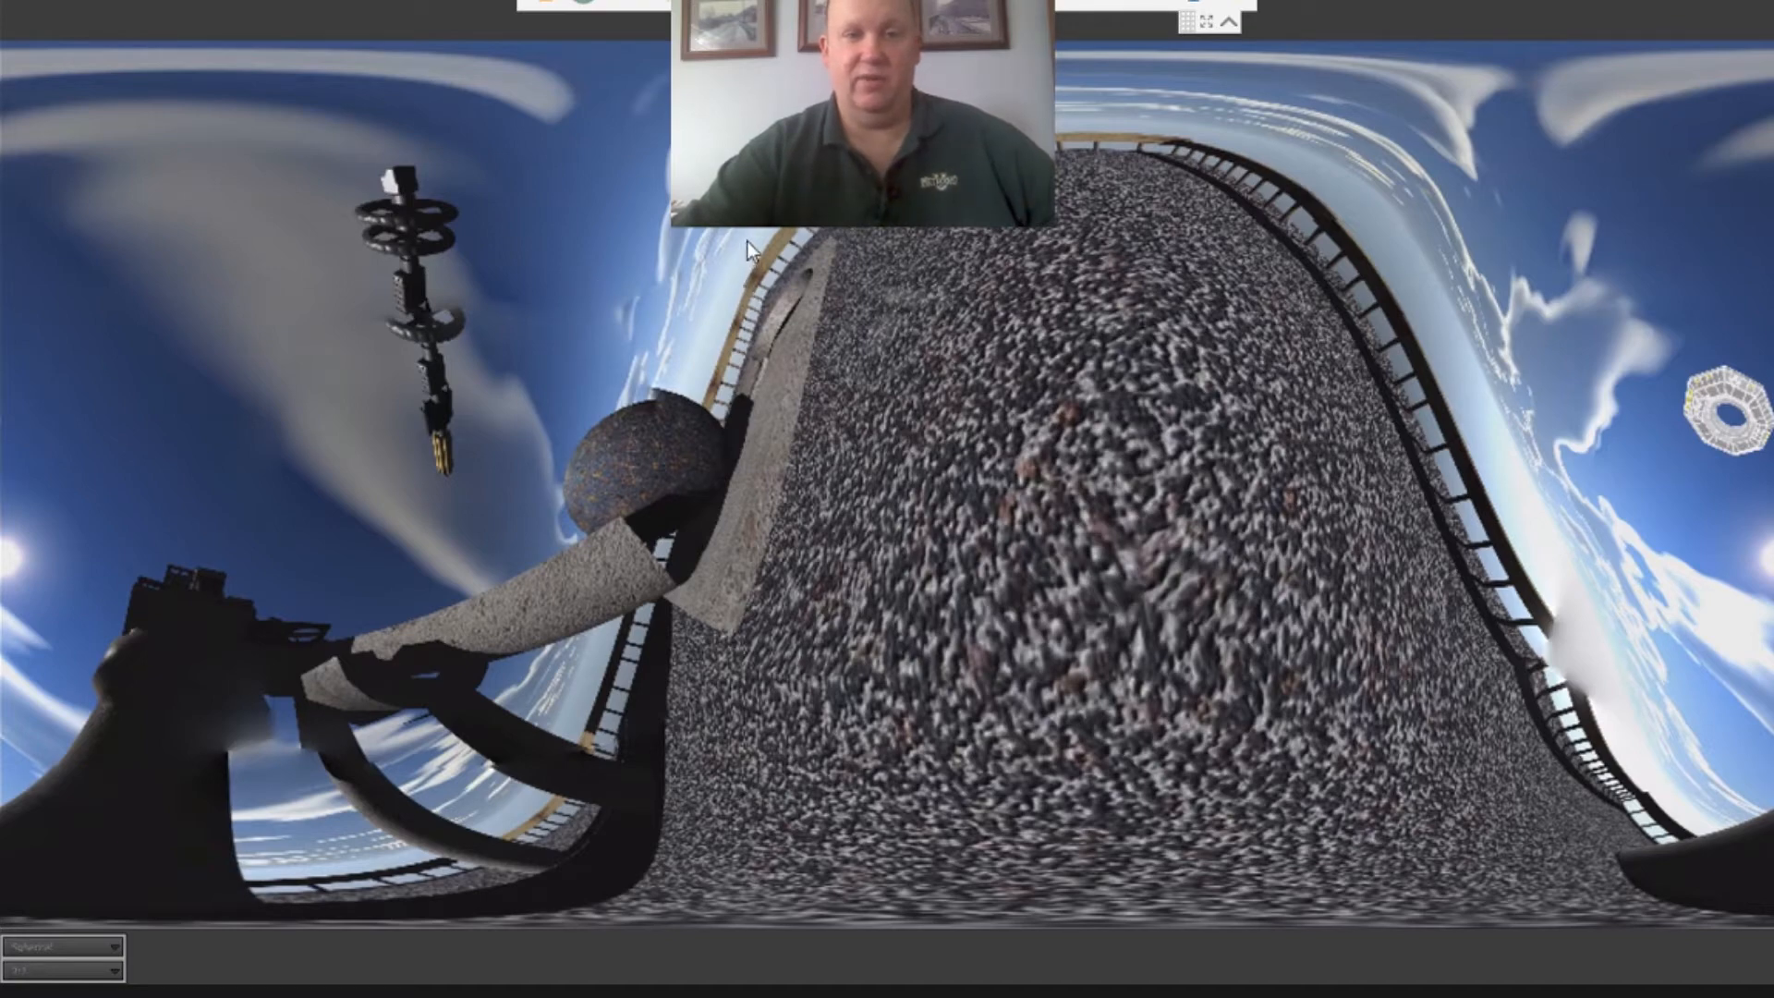
drag(748, 241, 1173, 368)
drag(1173, 442, 623, 545)
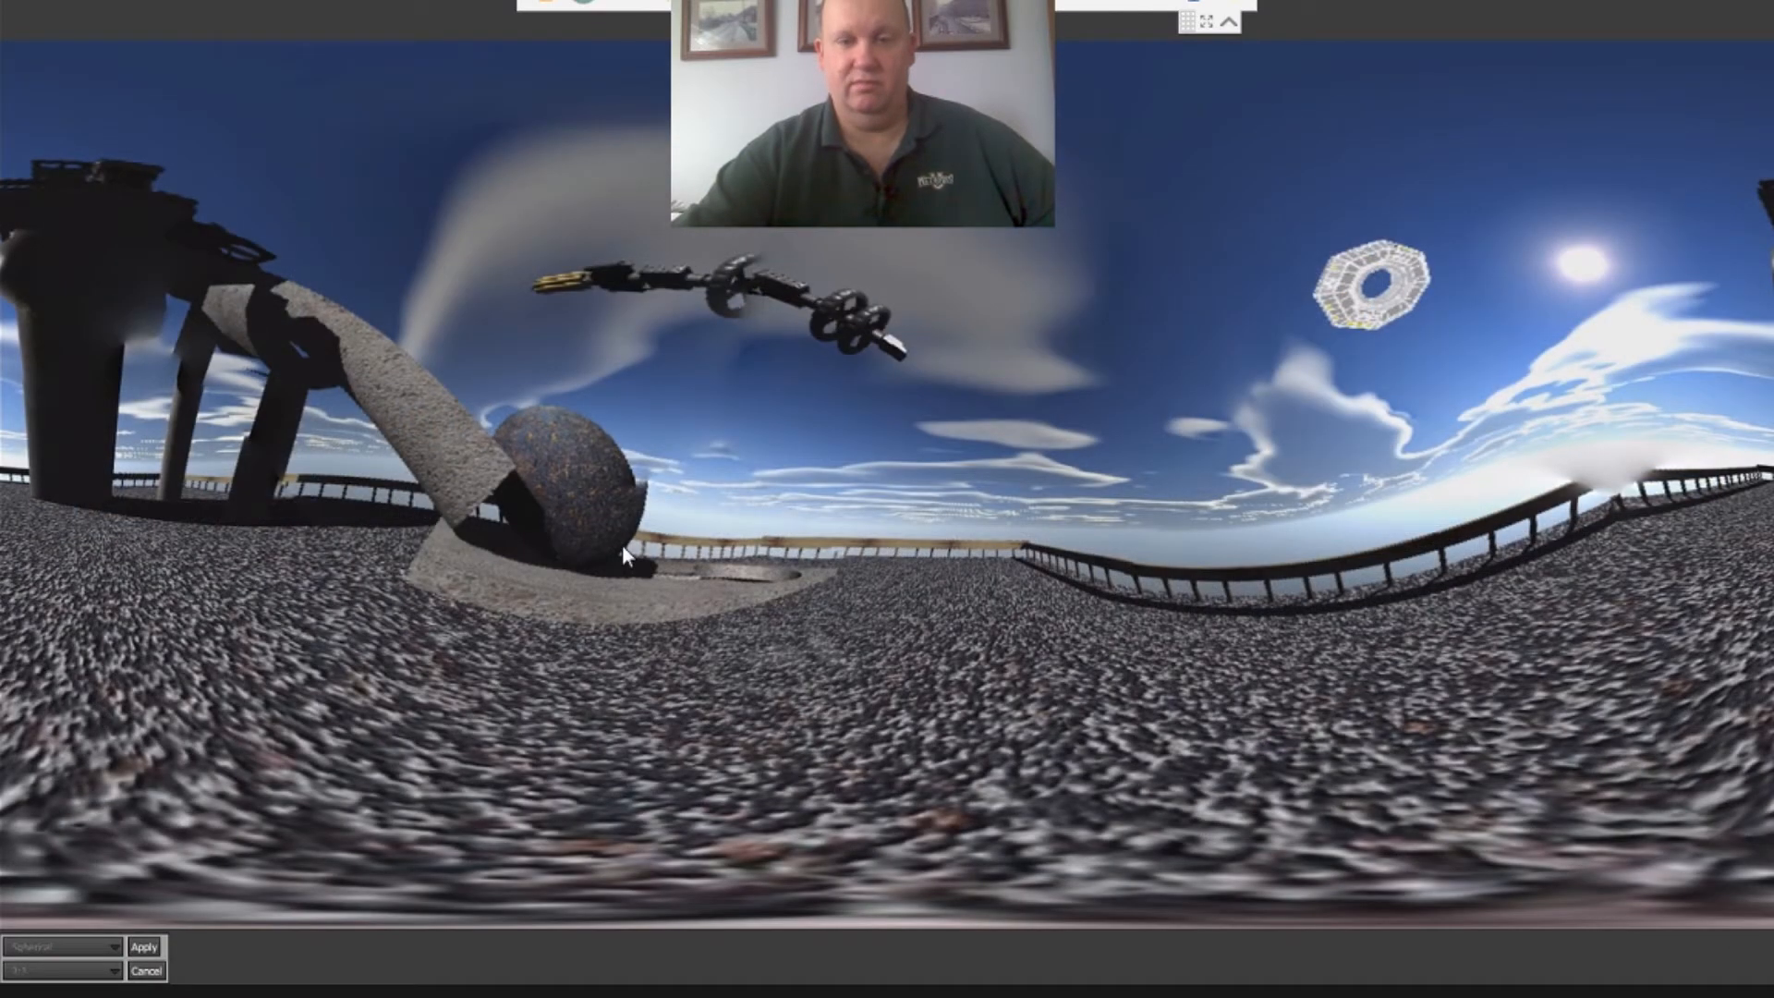
drag(623, 545, 980, 507)
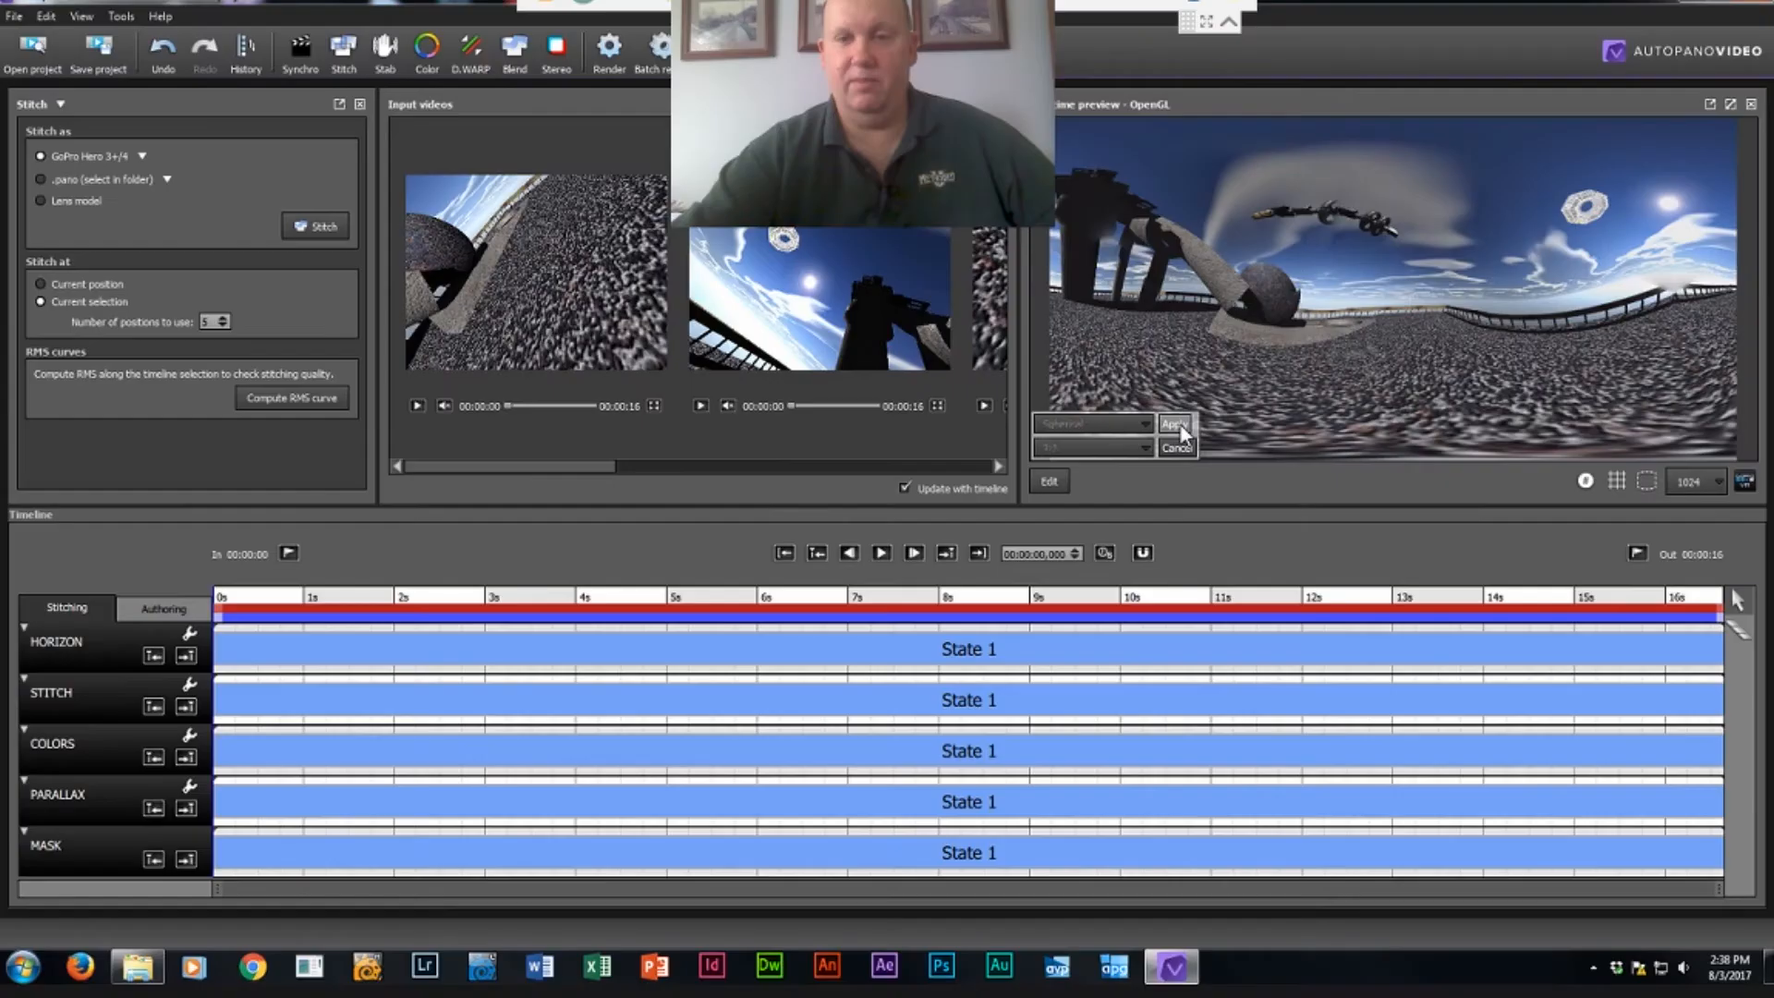
click(1181, 425)
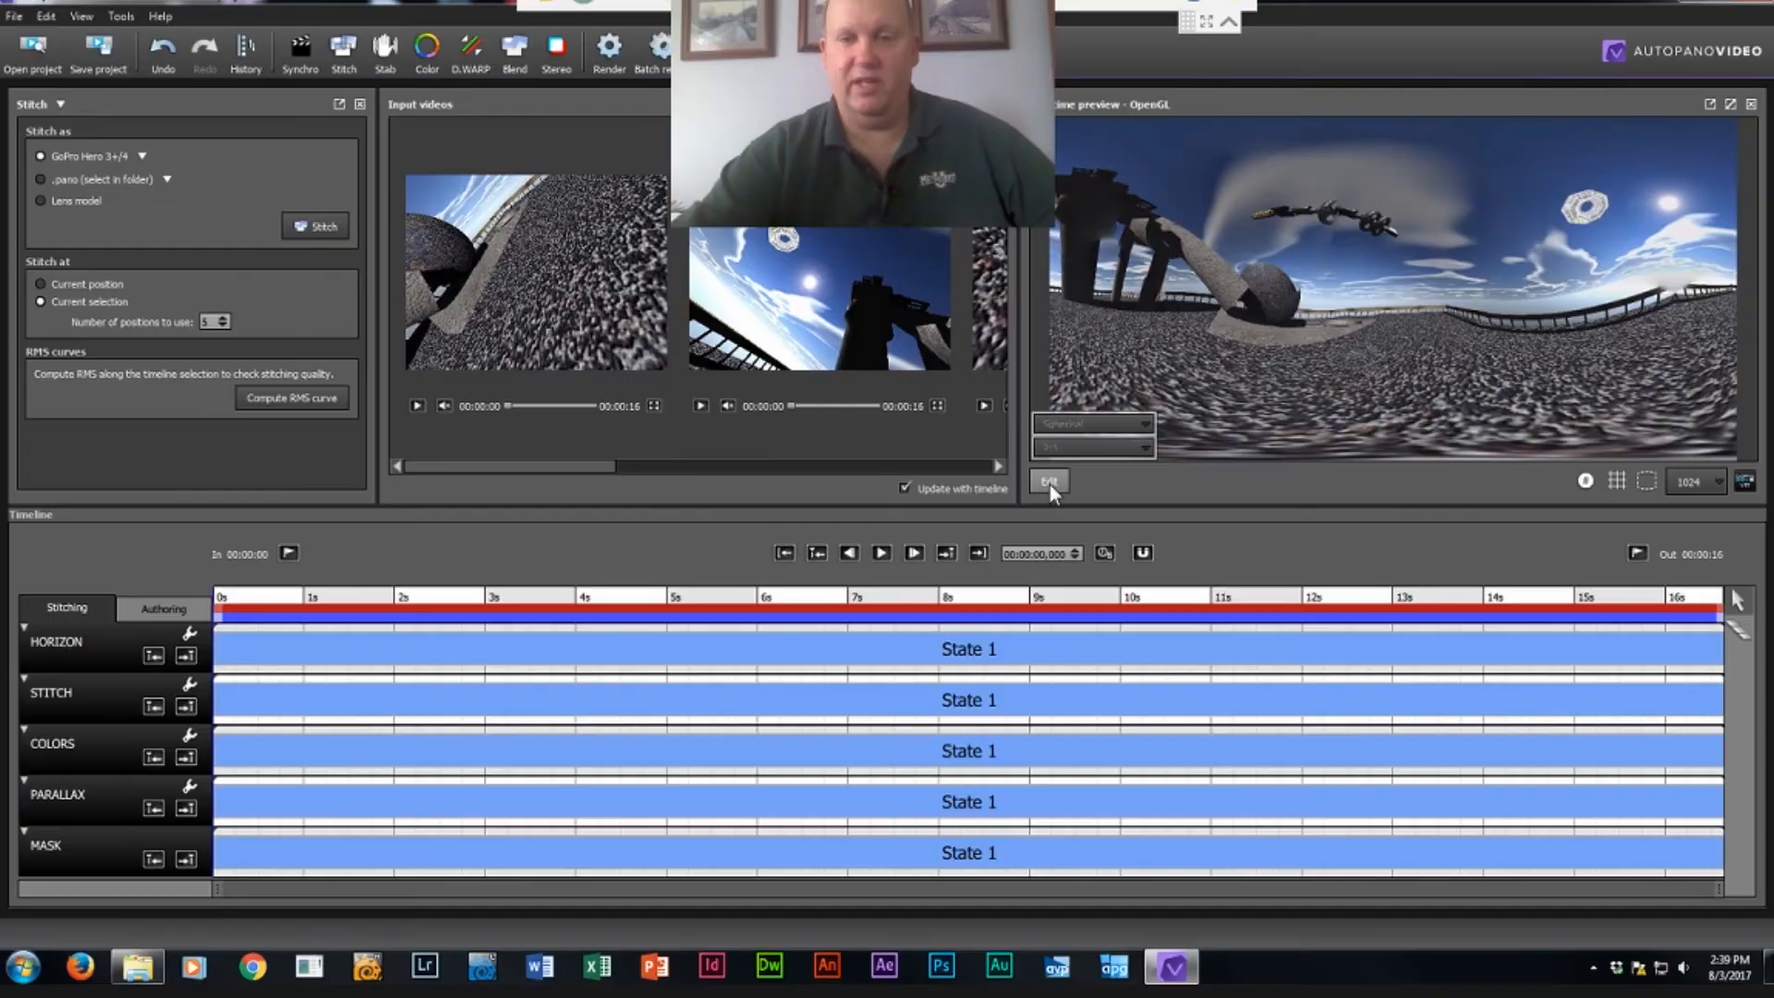
Send the stitched panorama to Autopano Giga for editing and open its control points editor.
click(1050, 483)
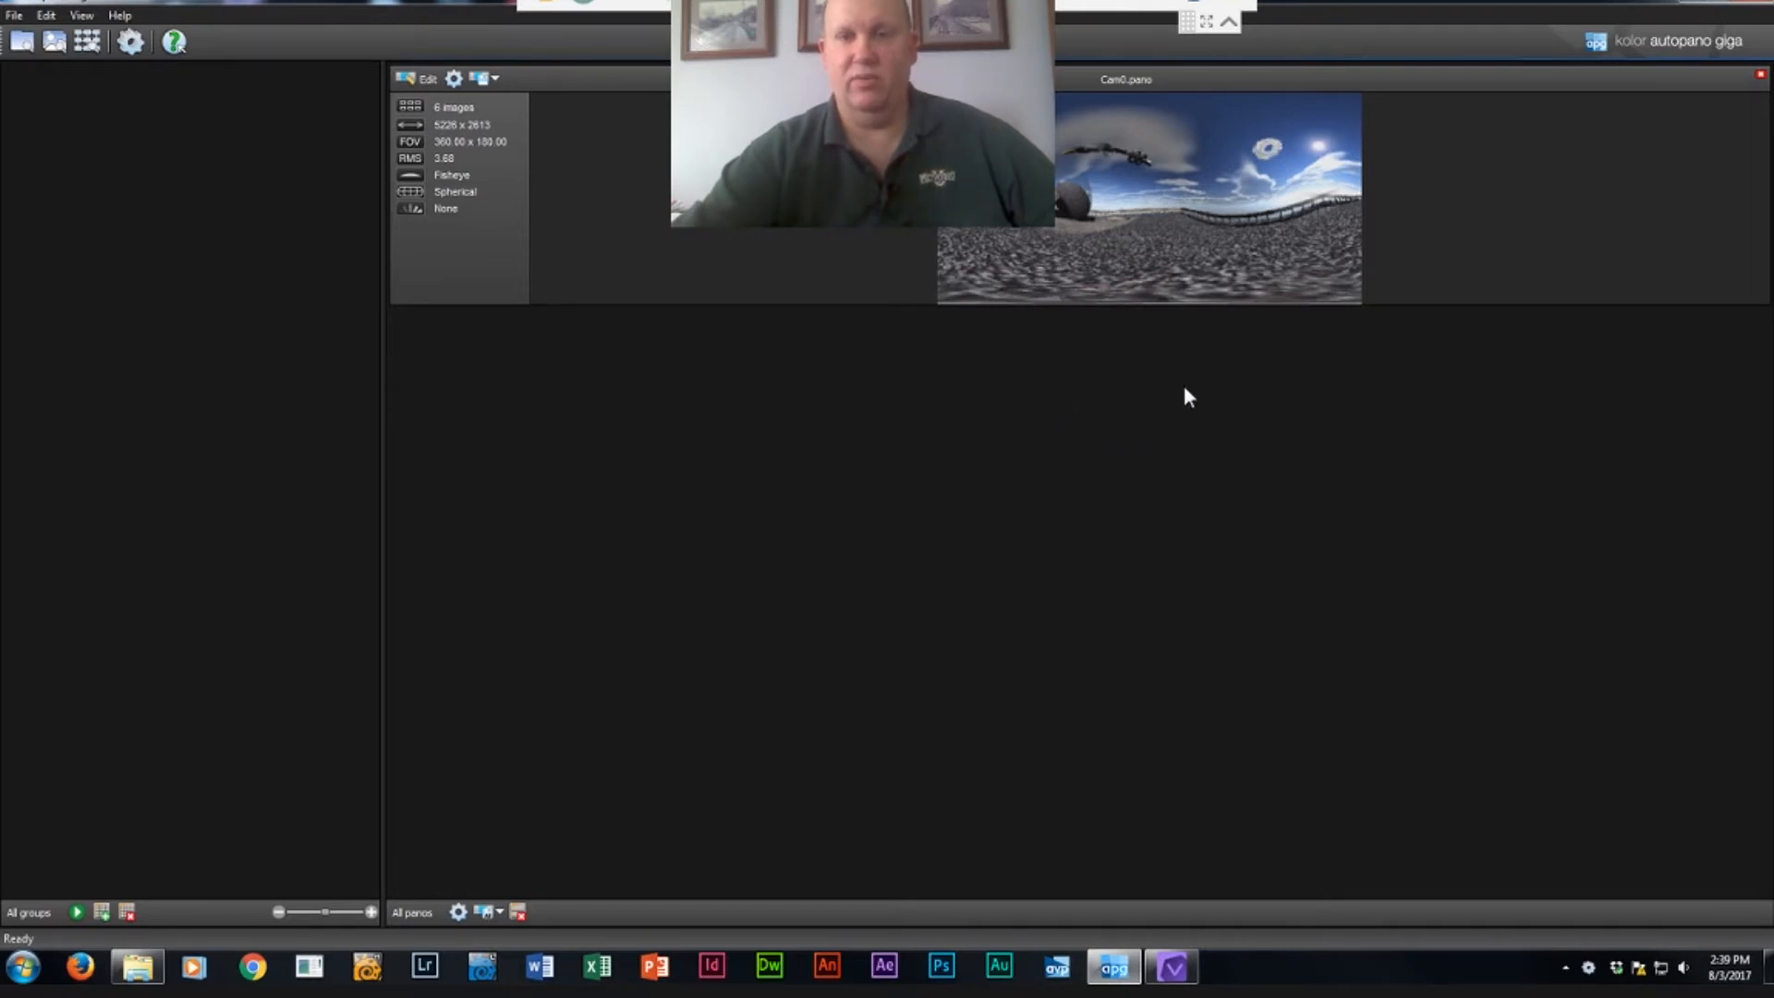
double_click(1160, 211)
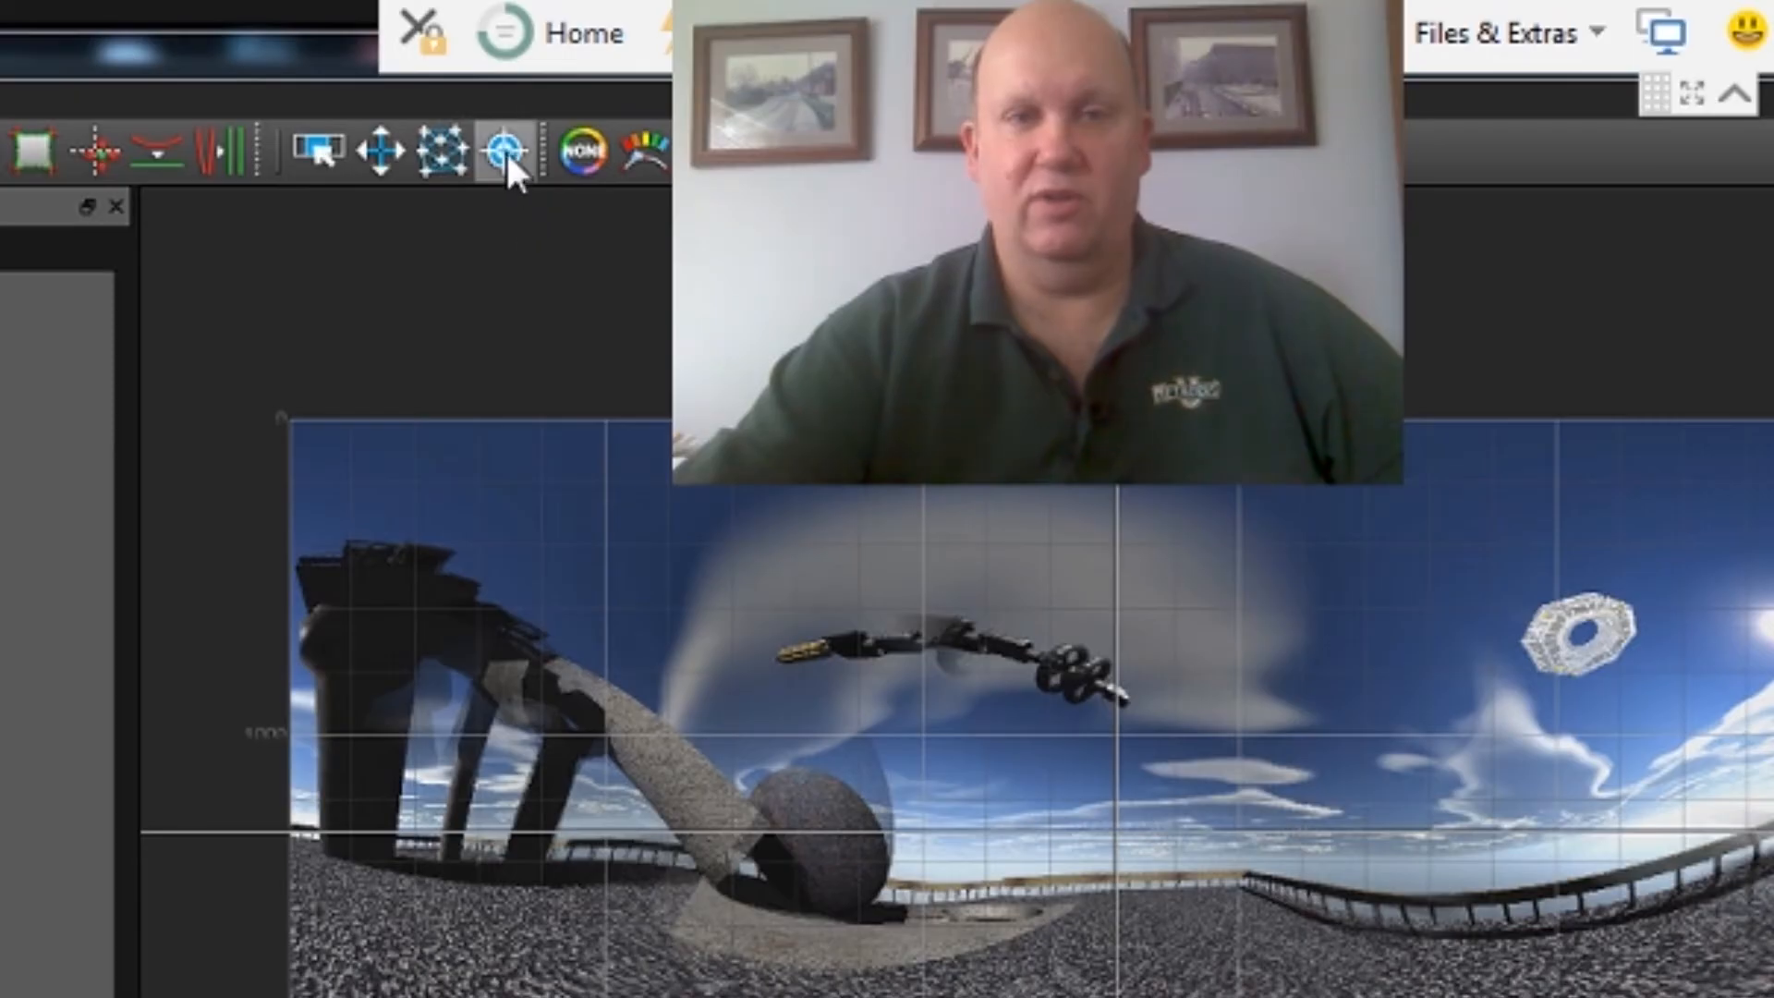
click(506, 150)
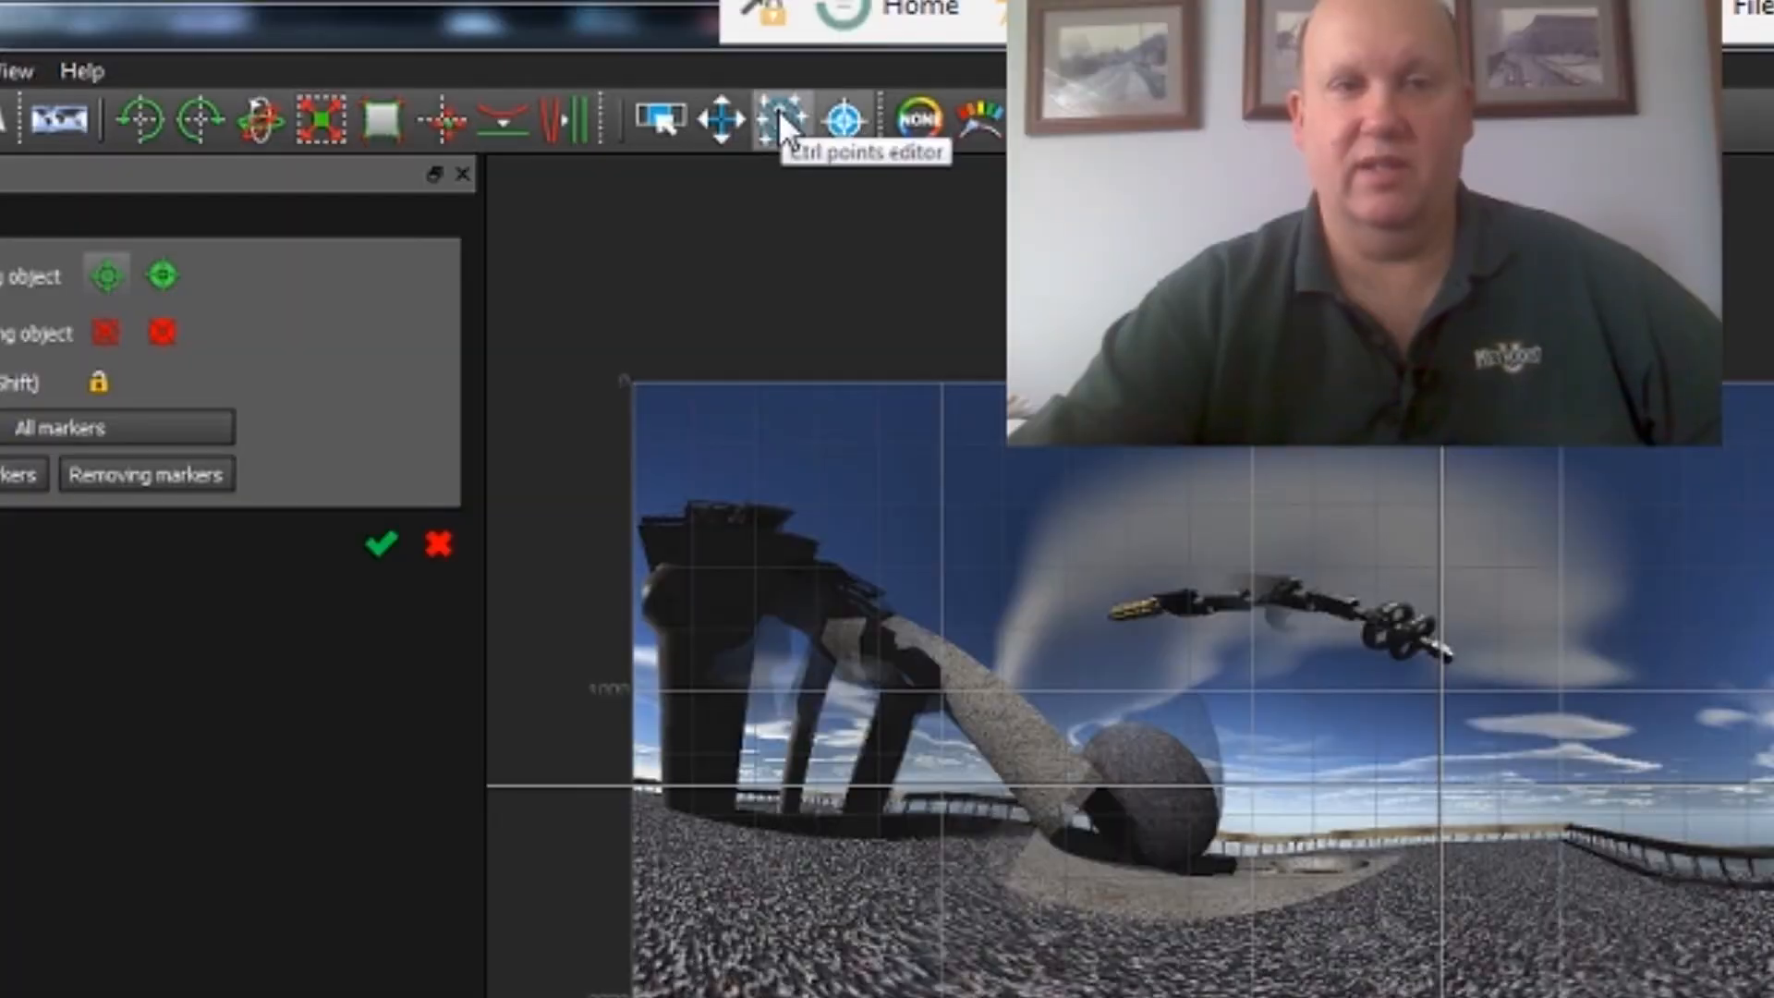
click(779, 118)
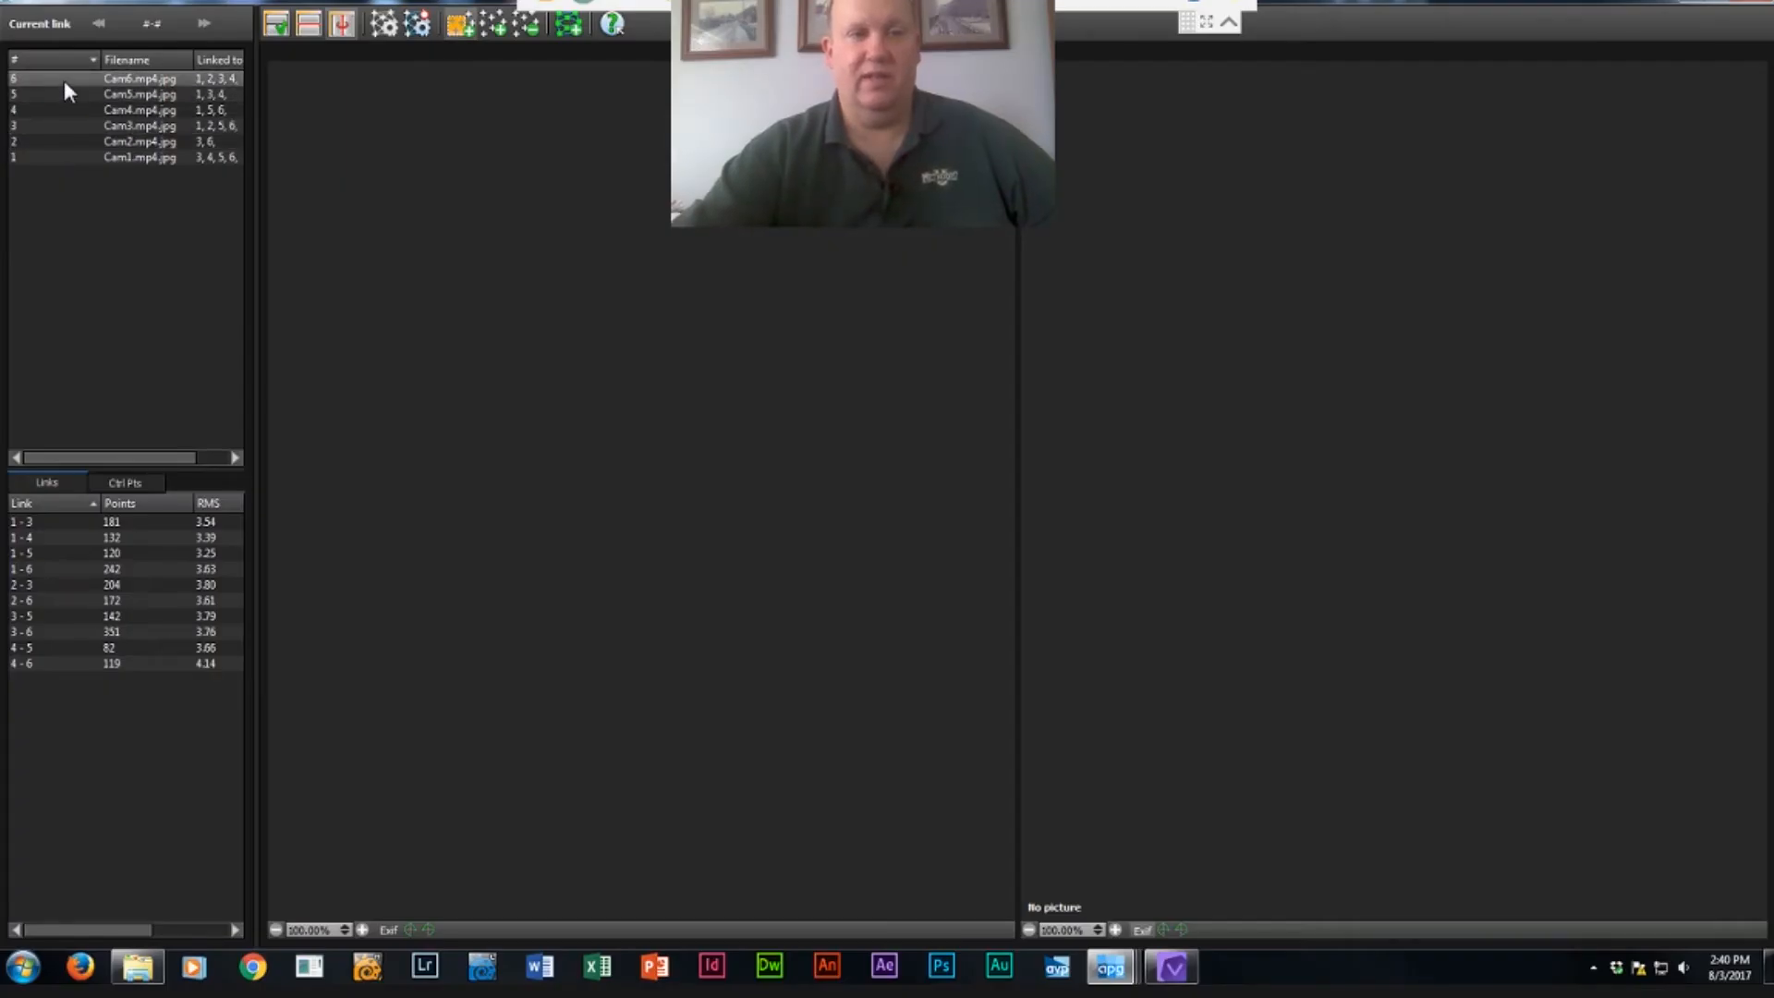
Examine the control points in each link of Cam6 and in the Cam5 links to Cam1 and Cam3.
click(64, 81)
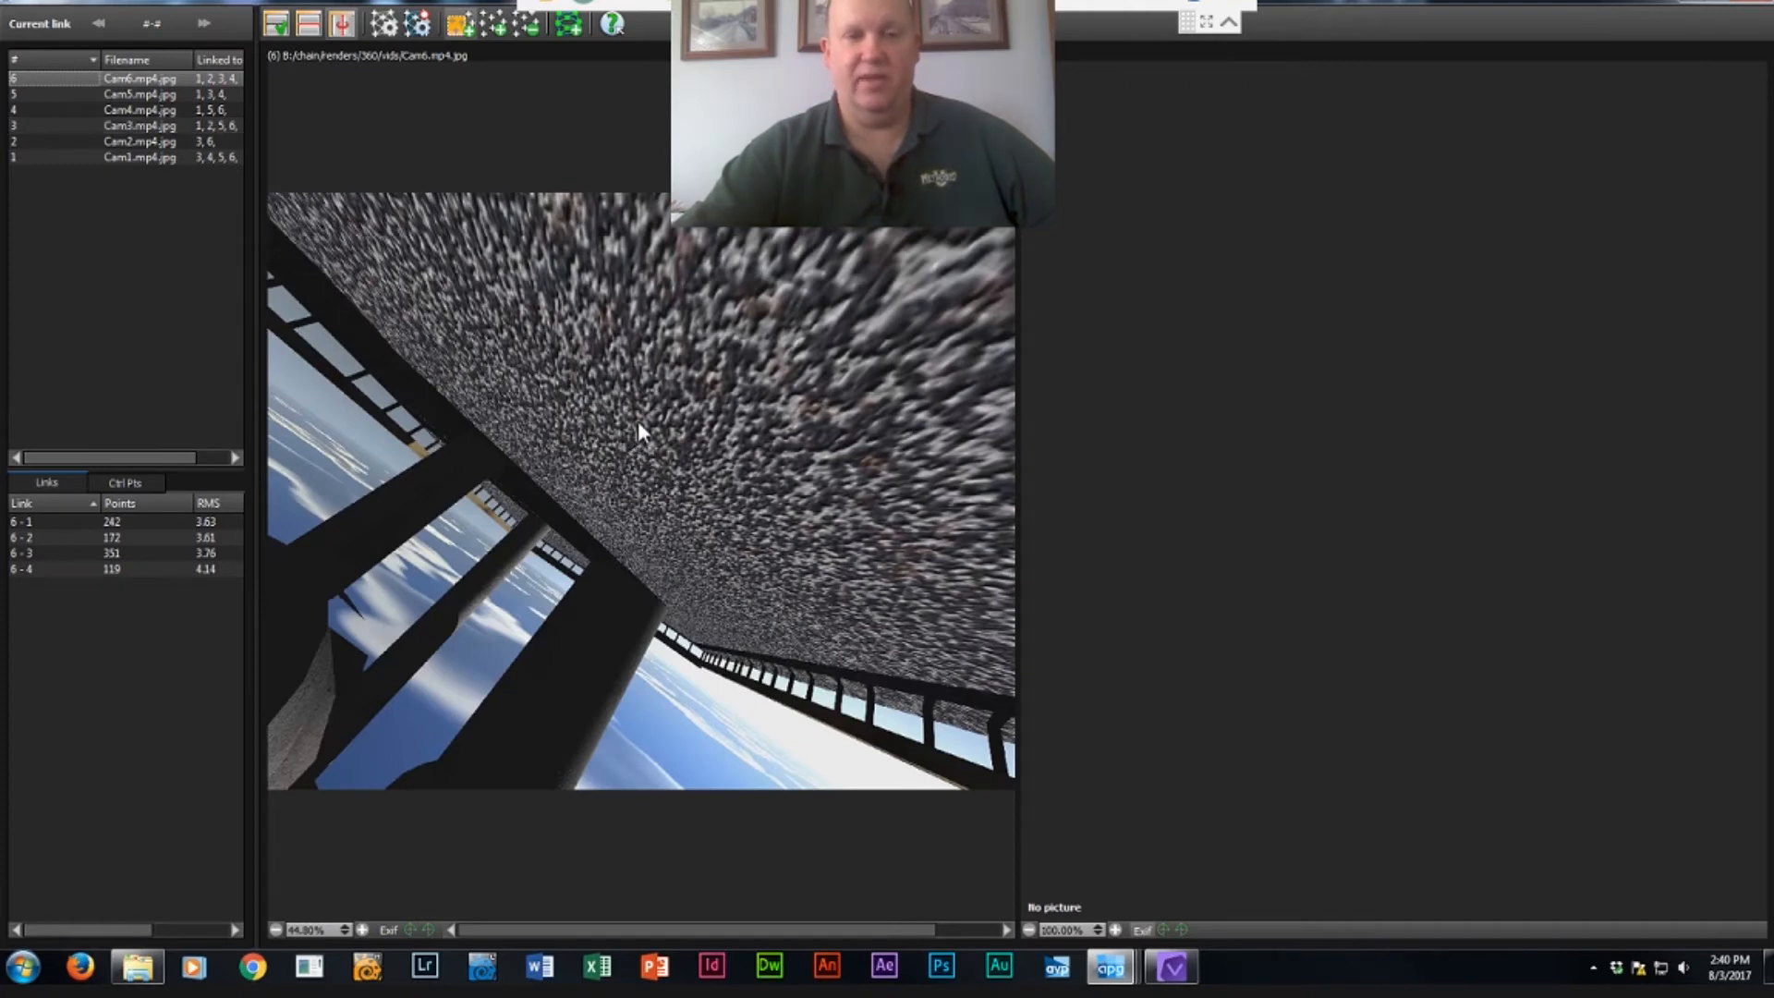
click(67, 518)
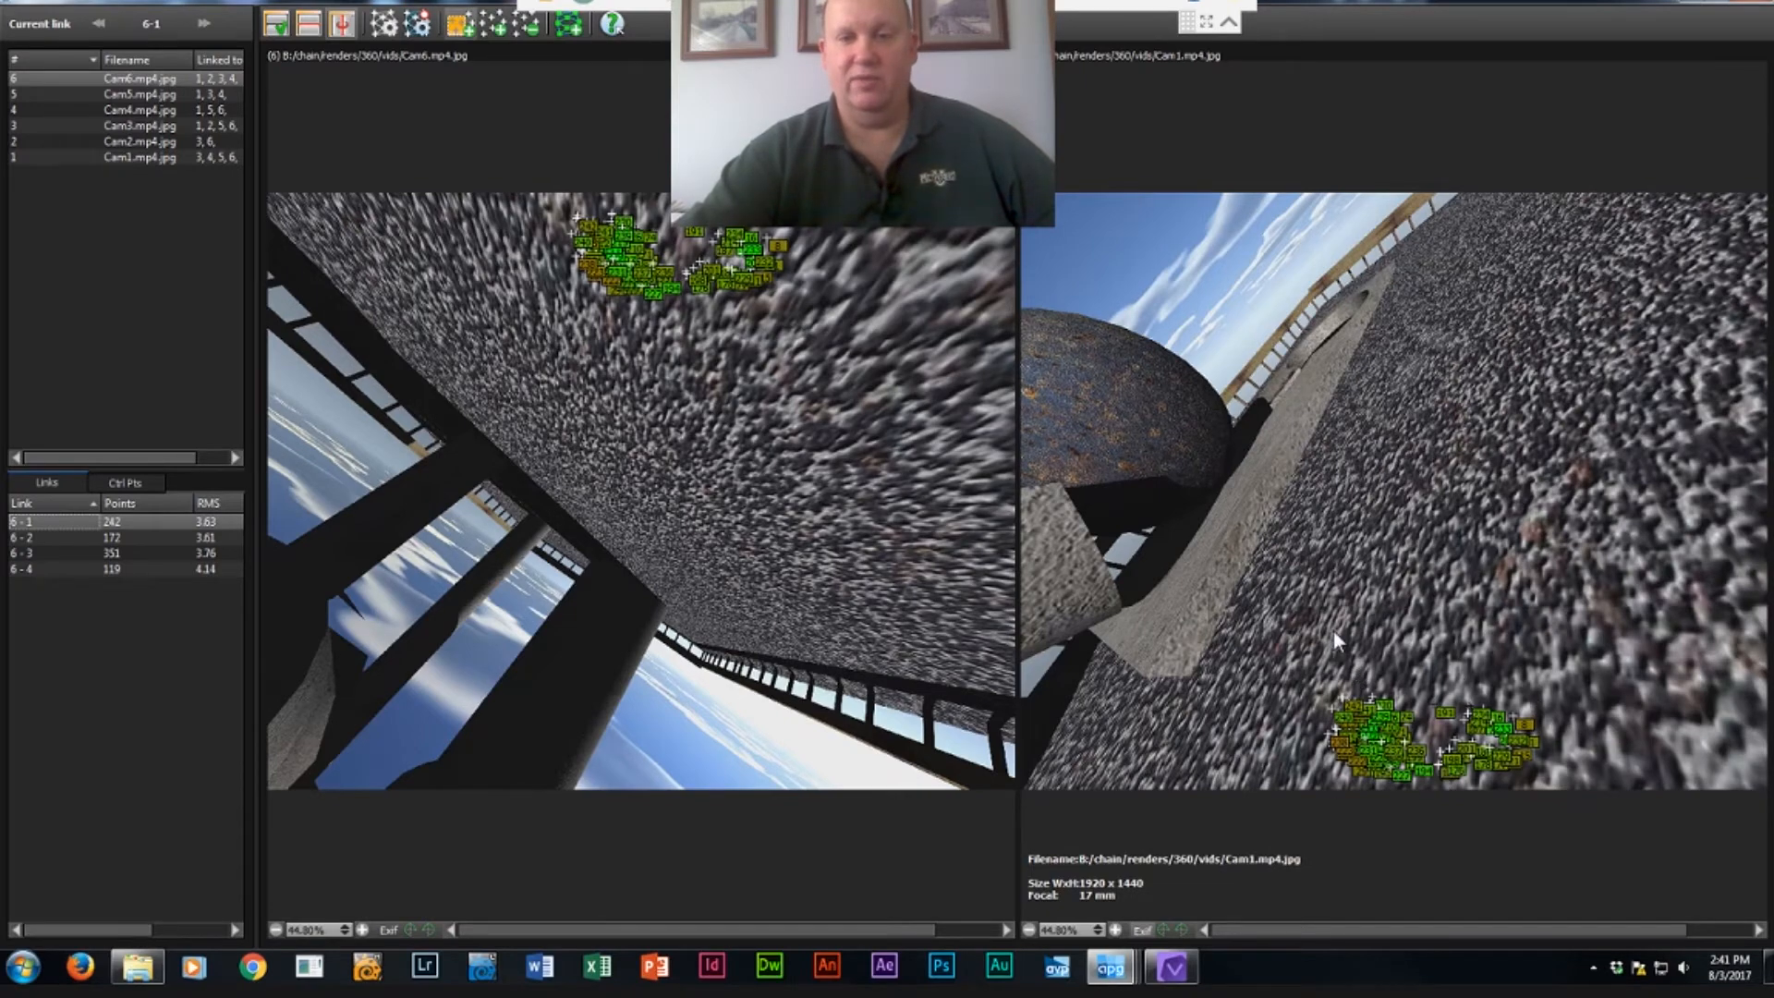
click(53, 540)
click(57, 553)
click(72, 574)
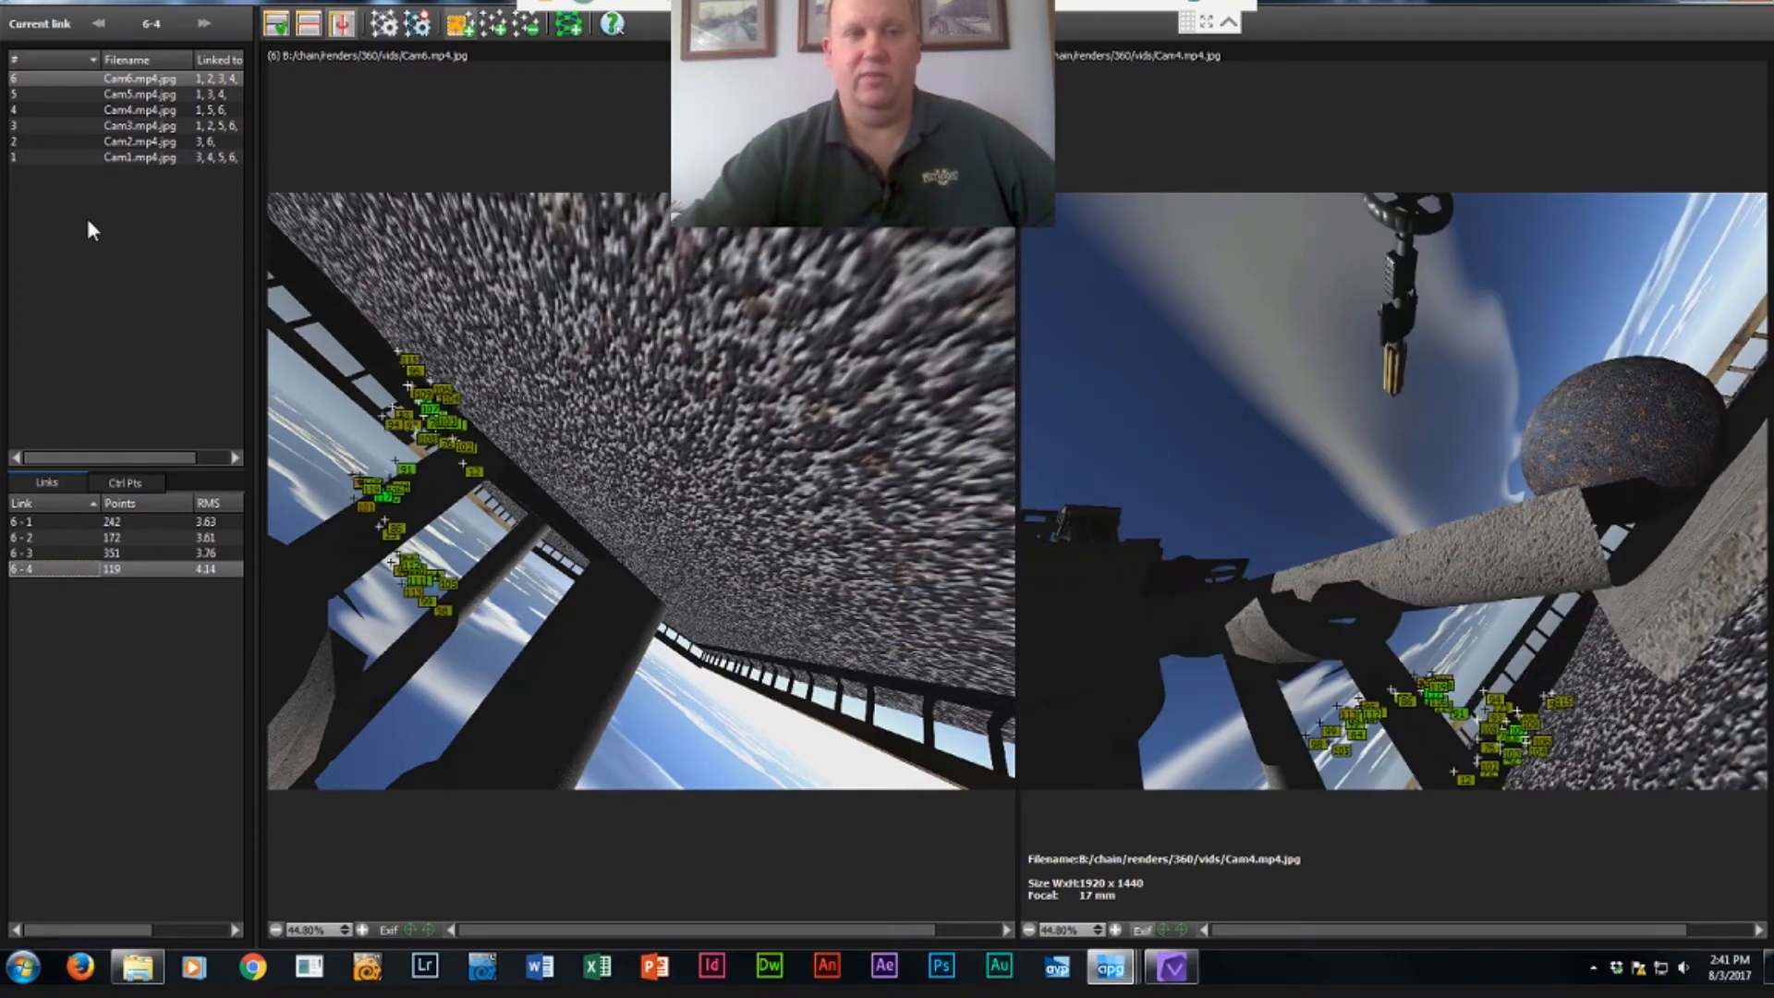
click(36, 96)
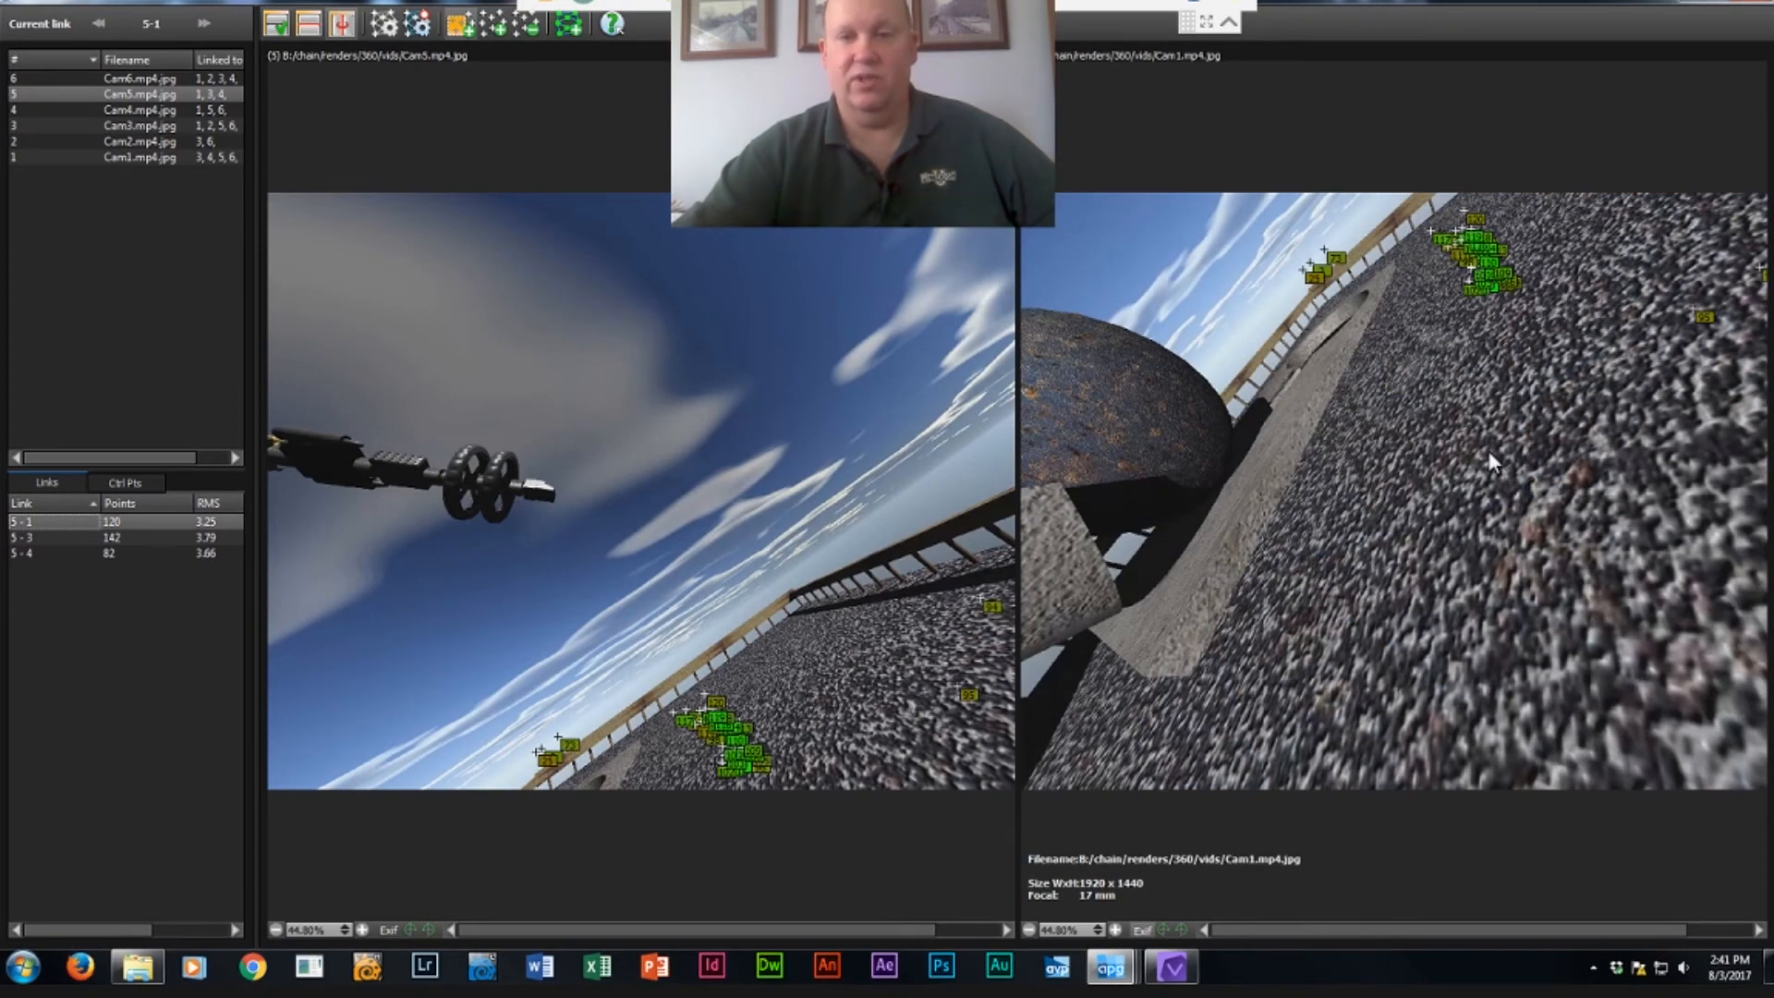
click(37, 540)
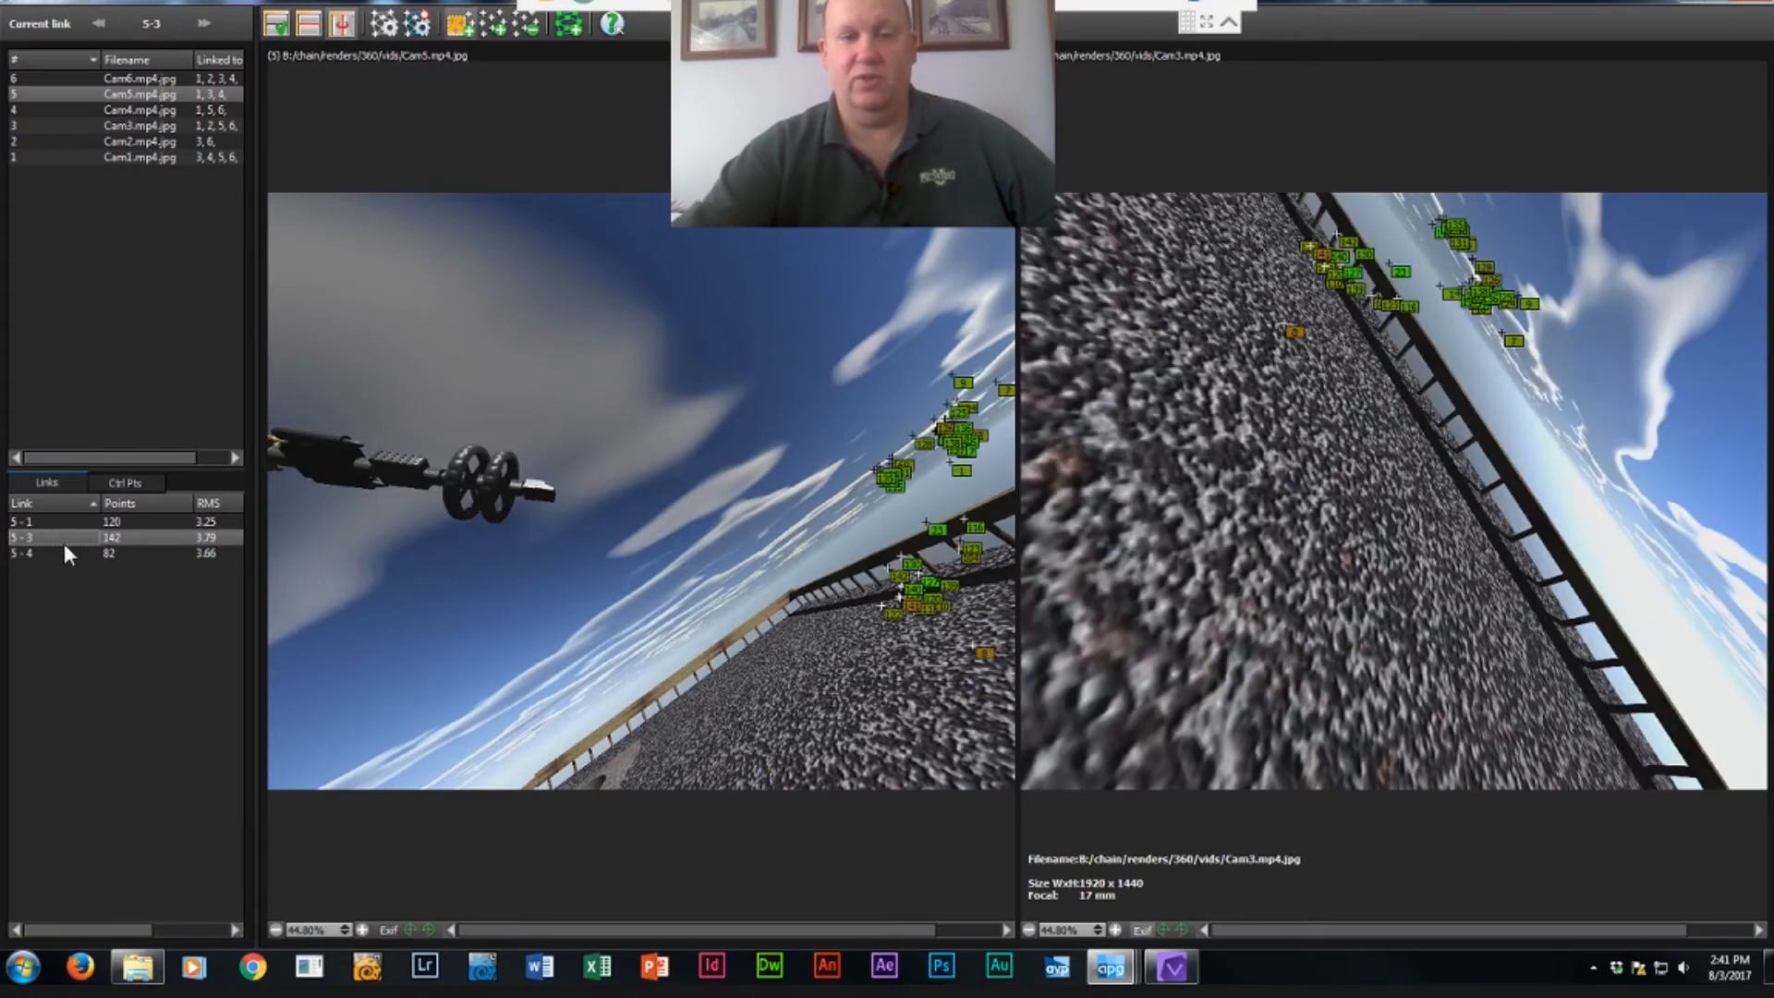
Add control points over the floating chain object in the Cam5–Cam4 link and run Quick optimization.
click(25, 554)
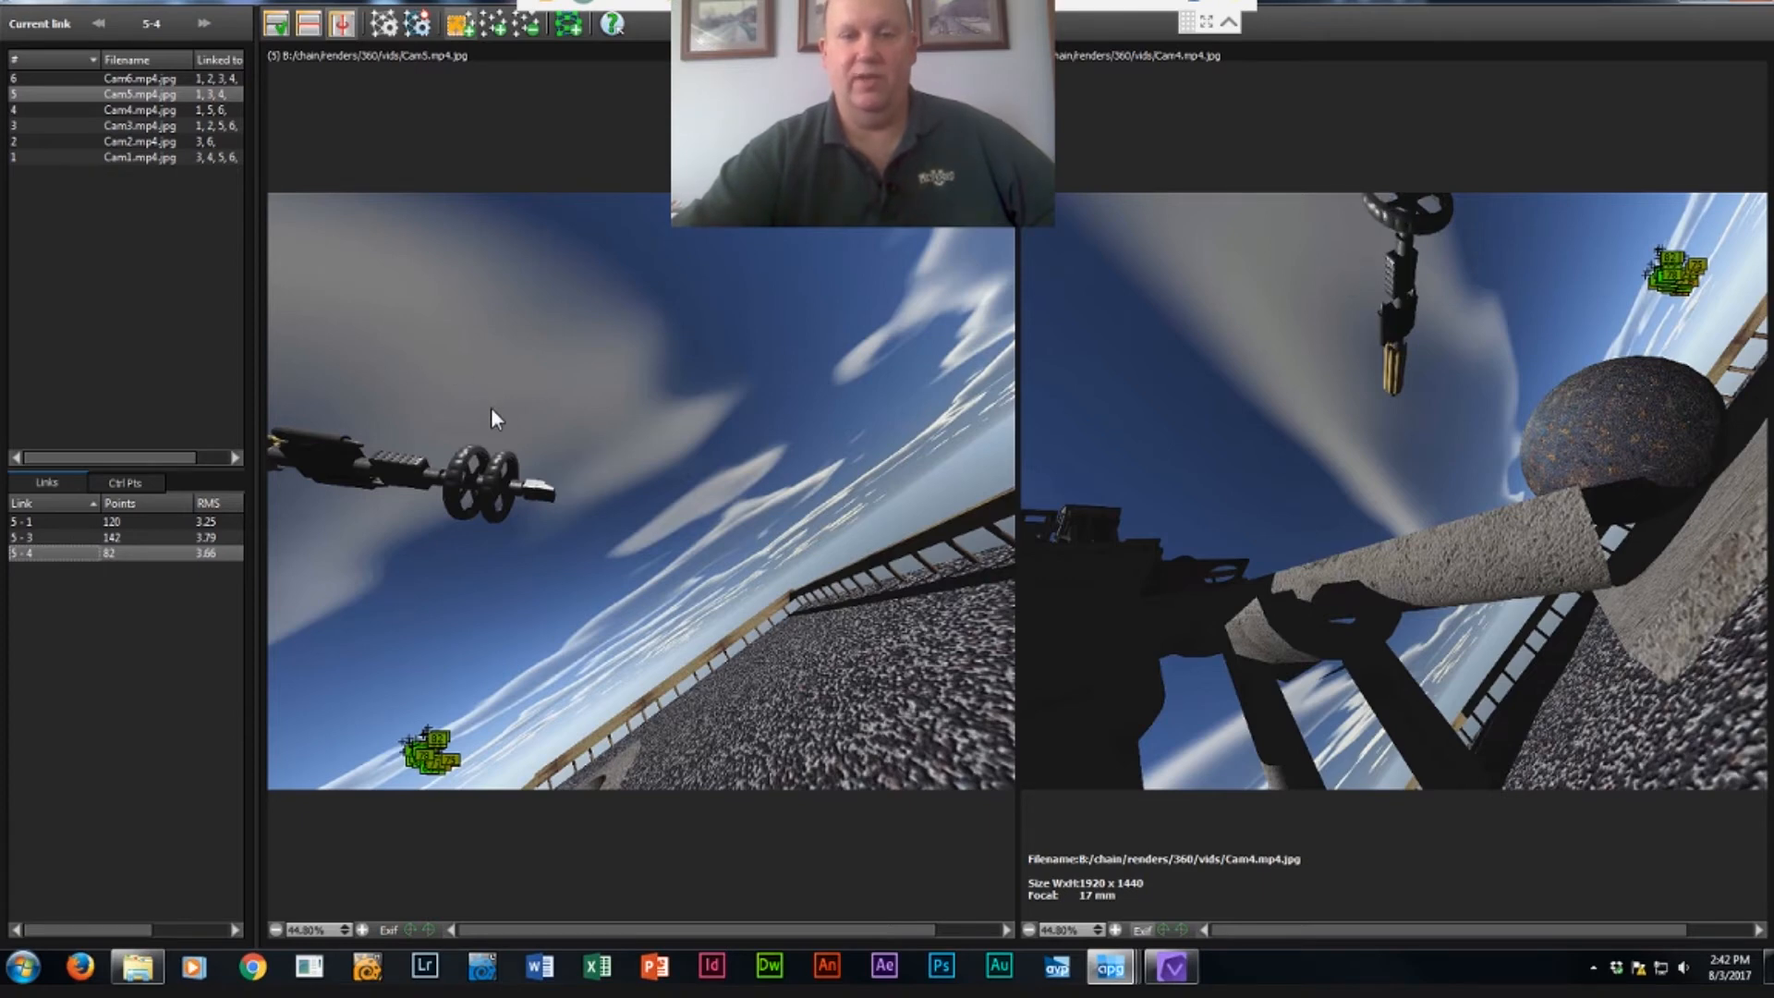
drag(460, 462, 243, 529)
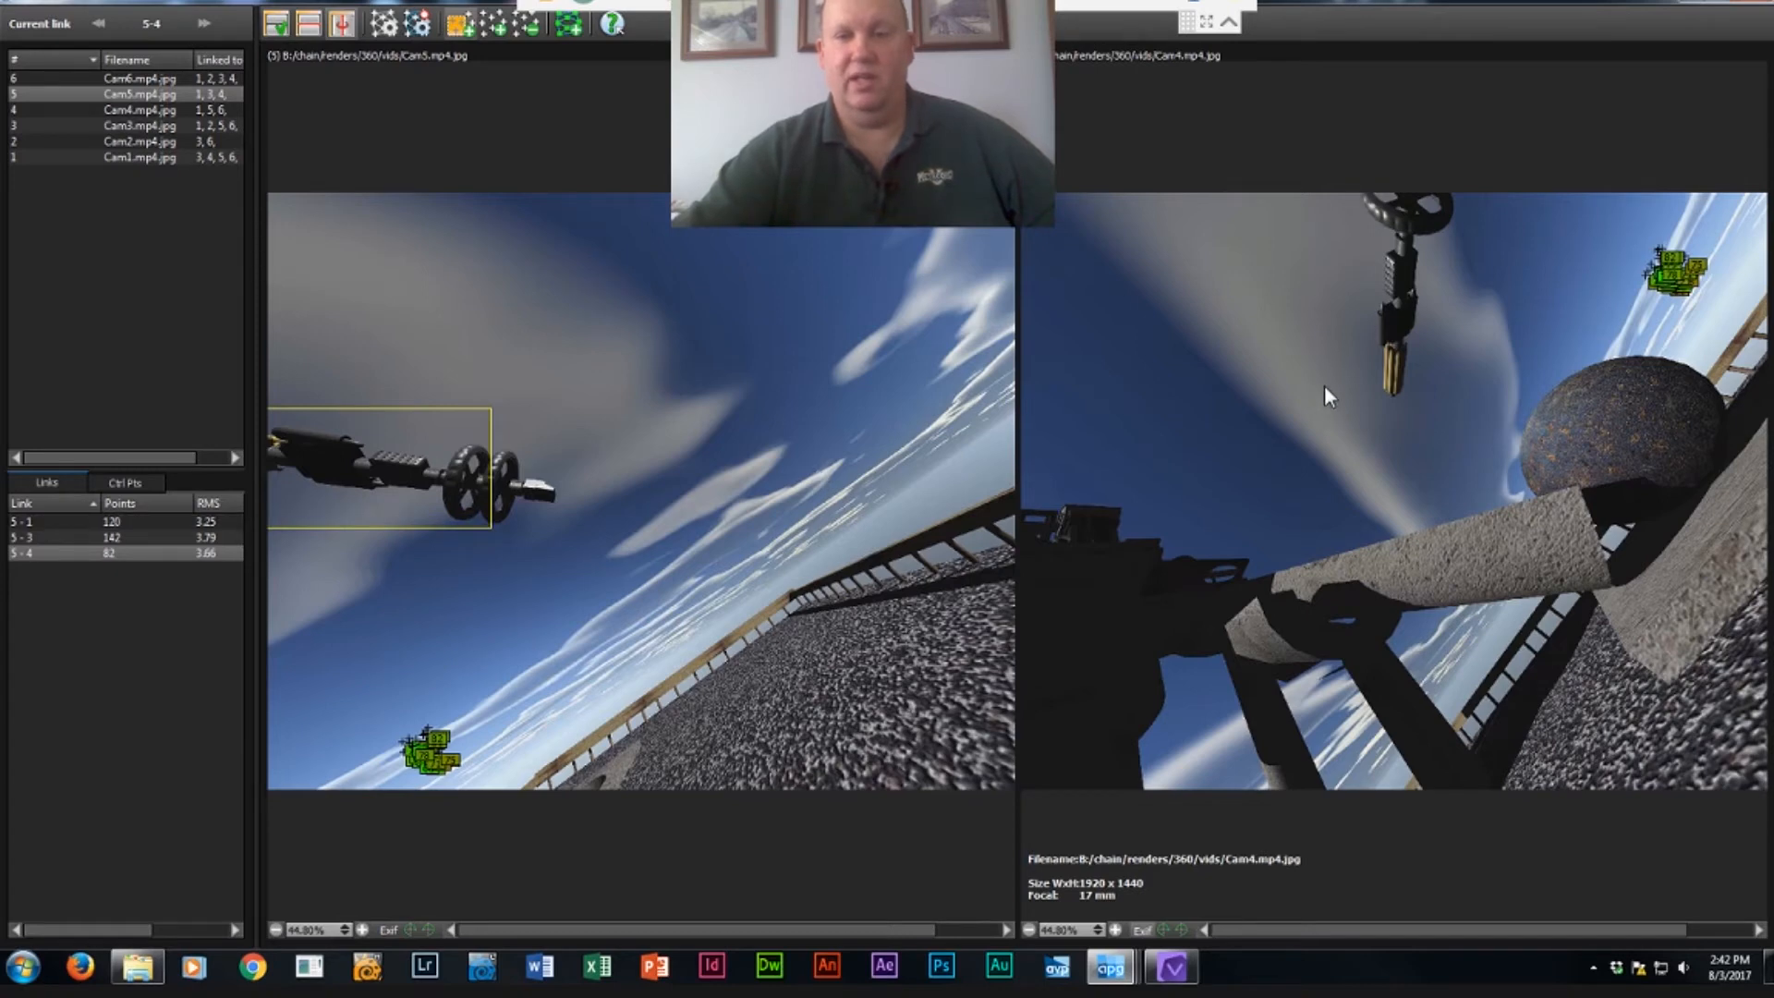
drag(1333, 353, 1470, 187)
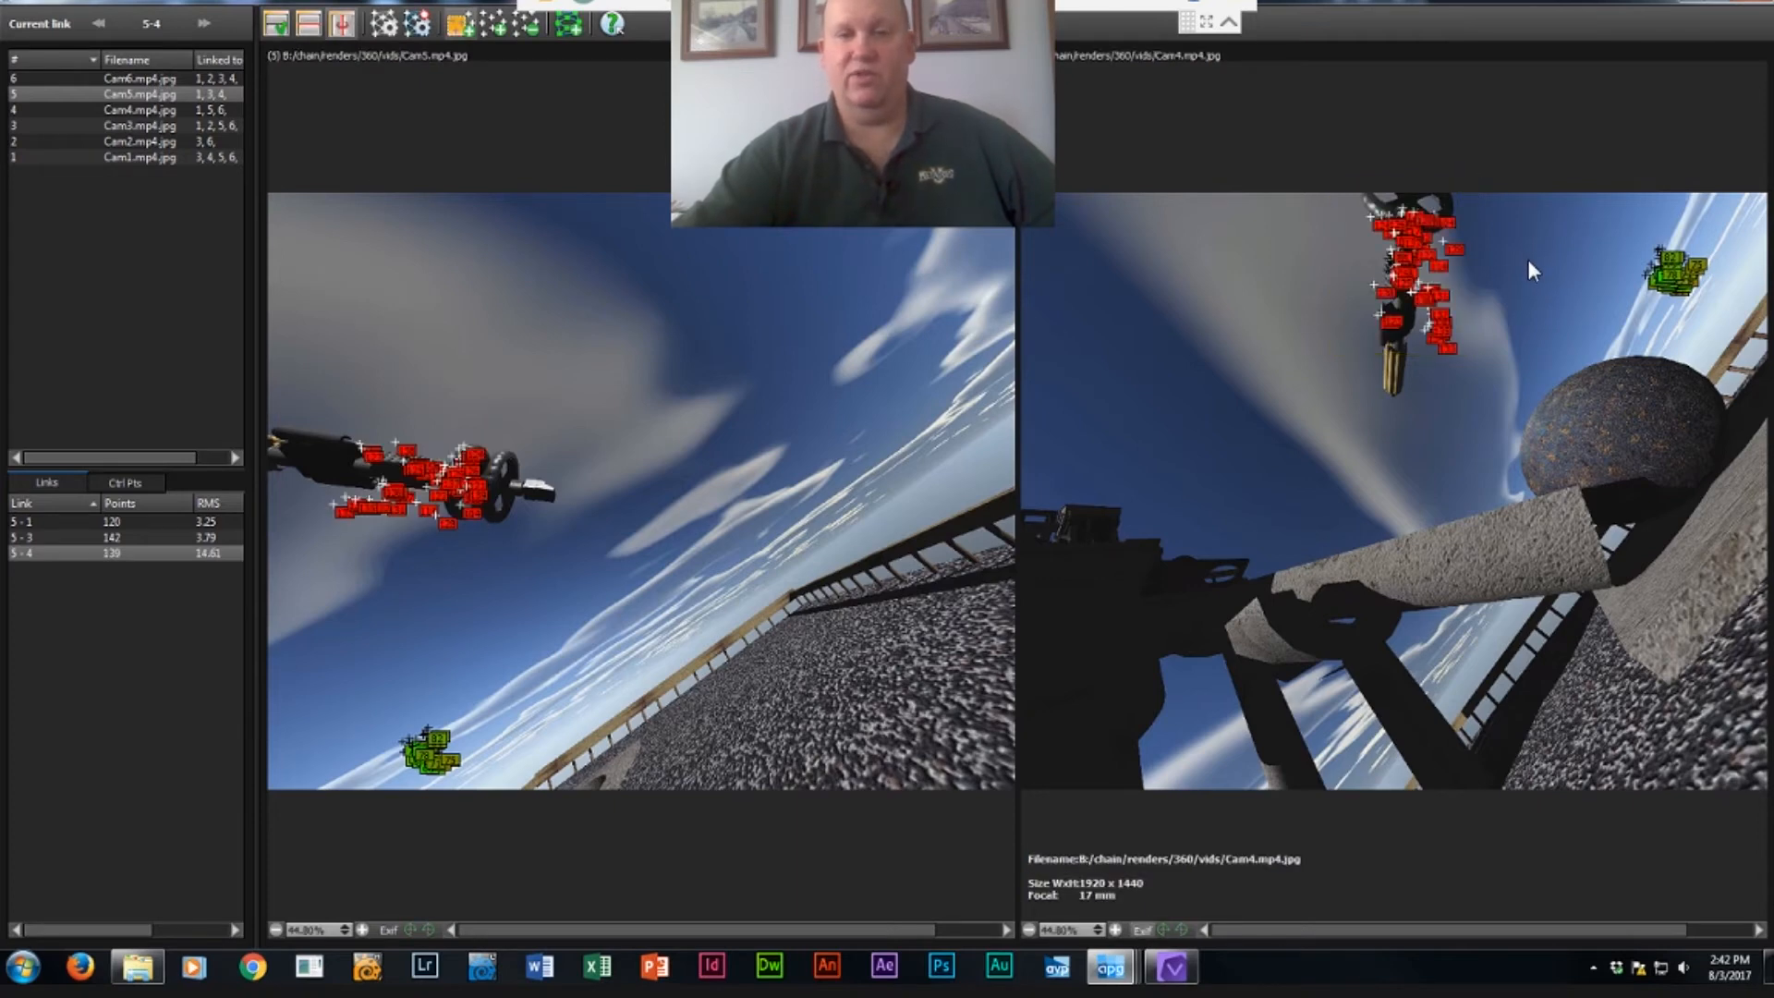
drag(1313, 345, 1466, 187)
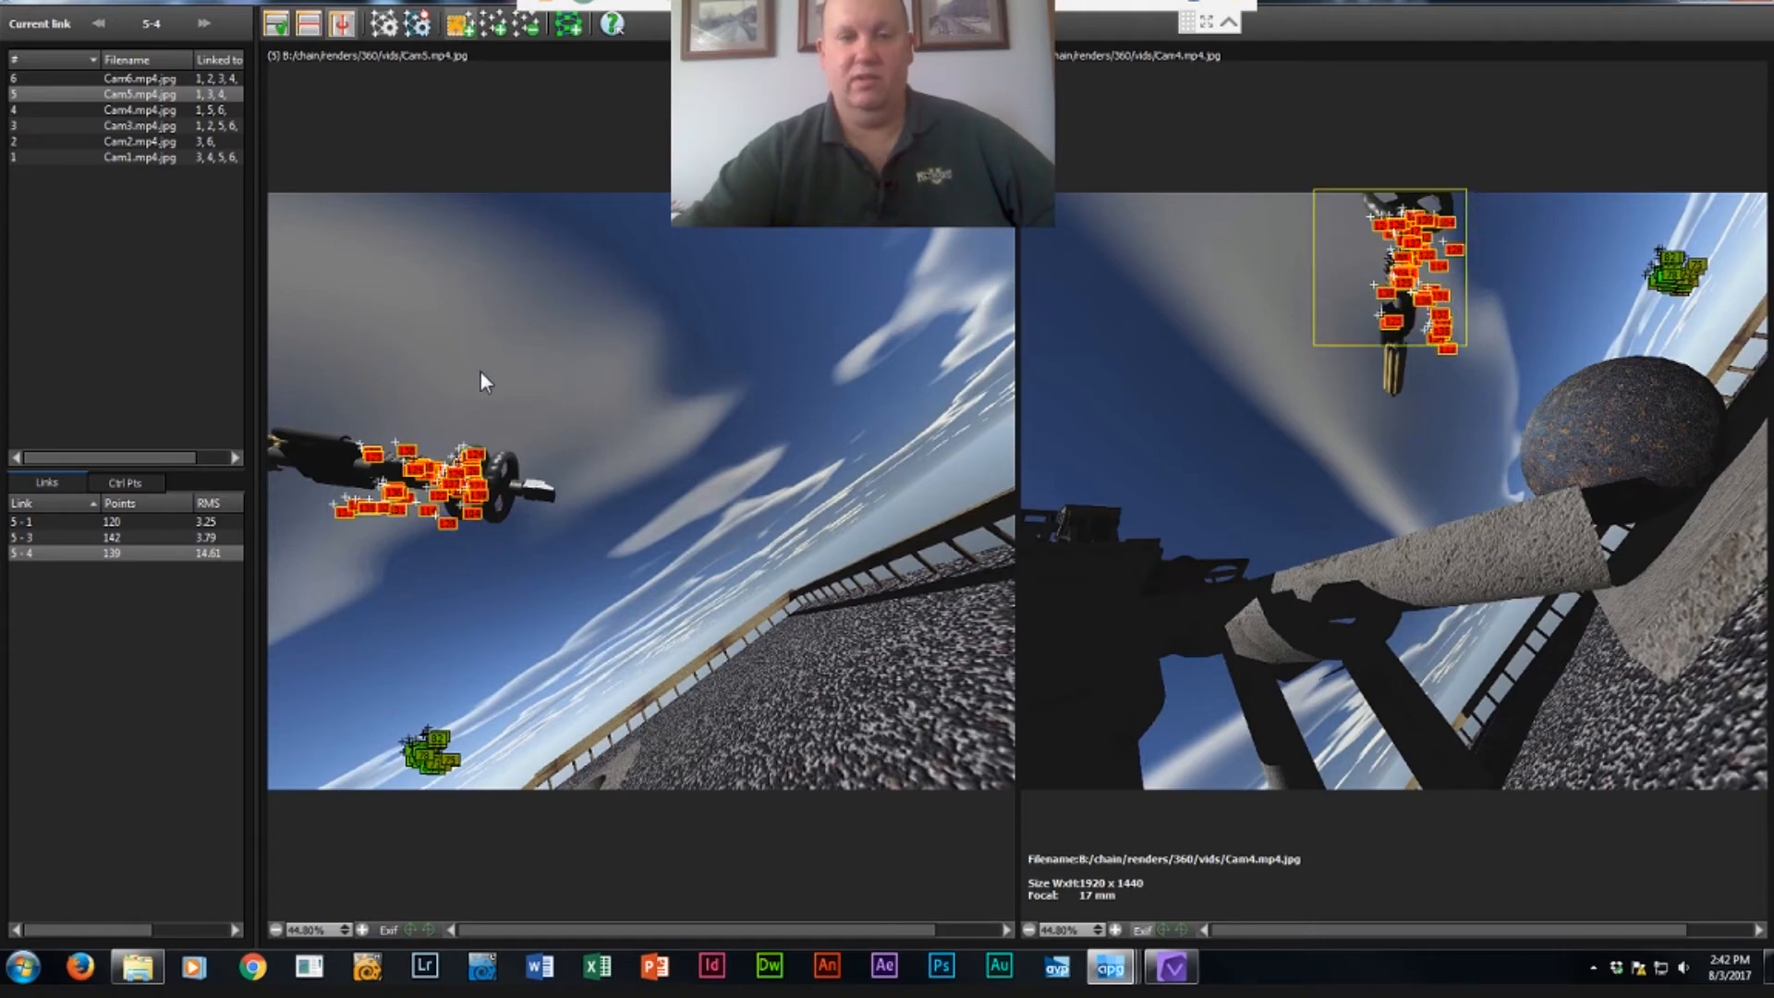
drag(488, 398, 233, 525)
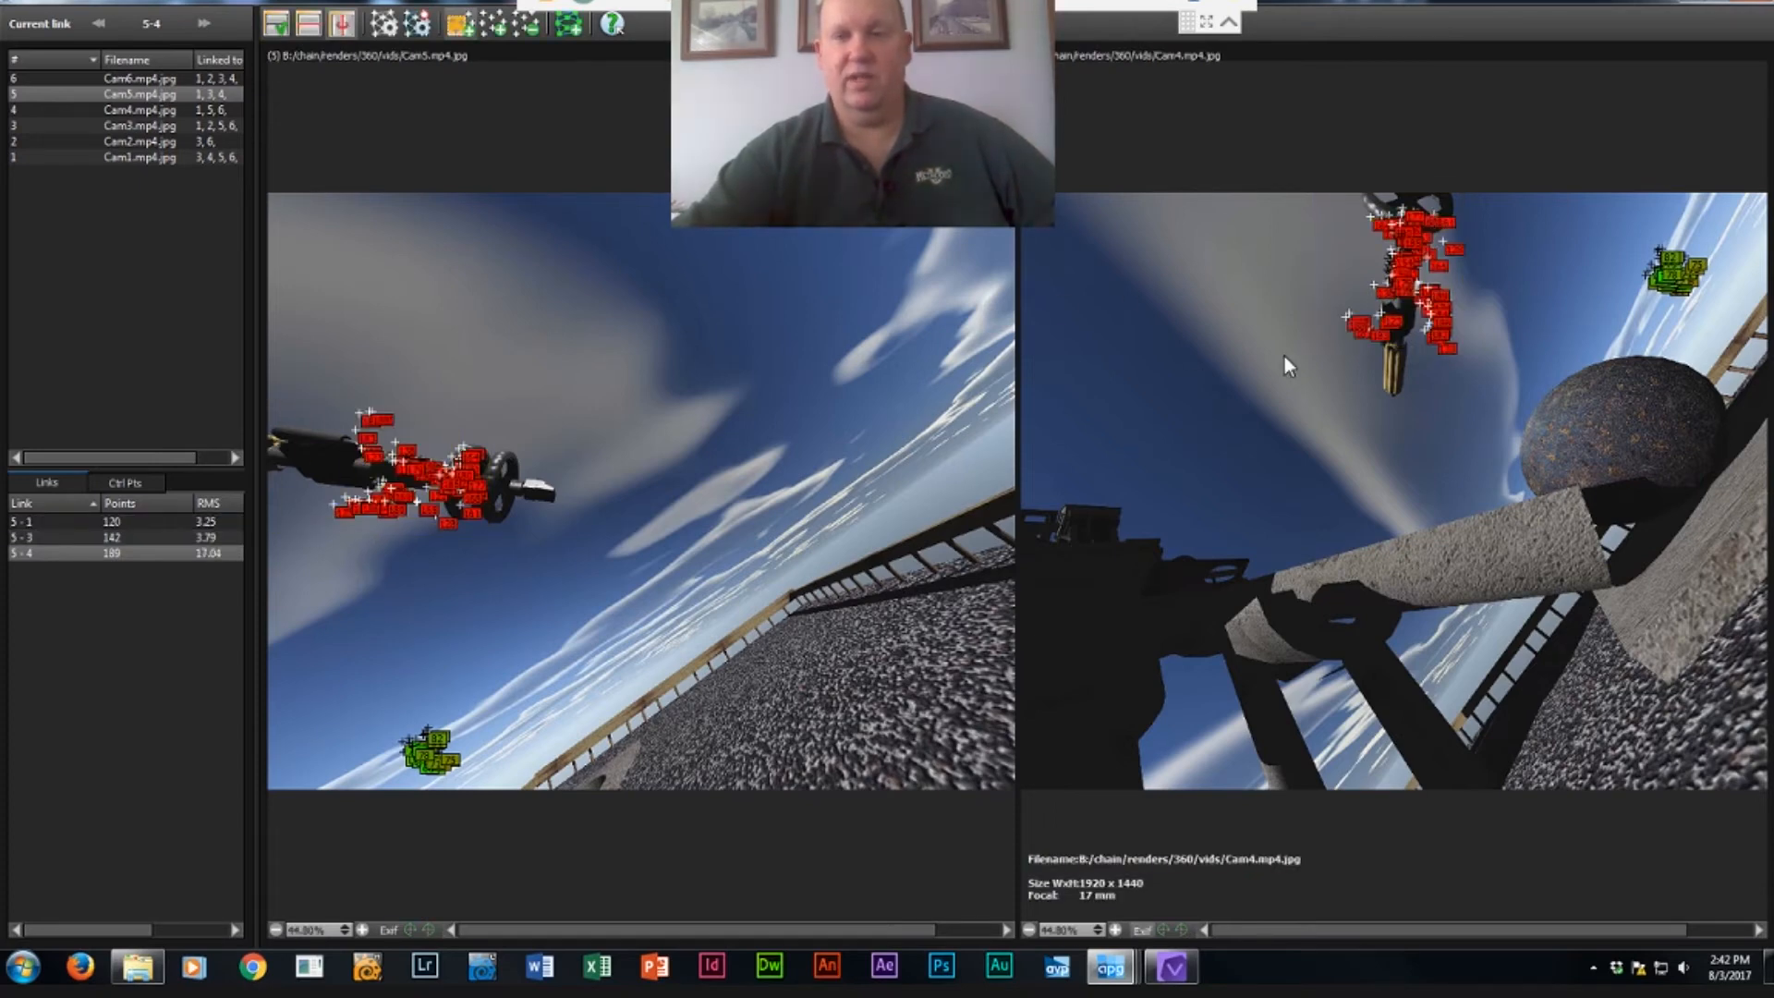
drag(1312, 357, 1504, 194)
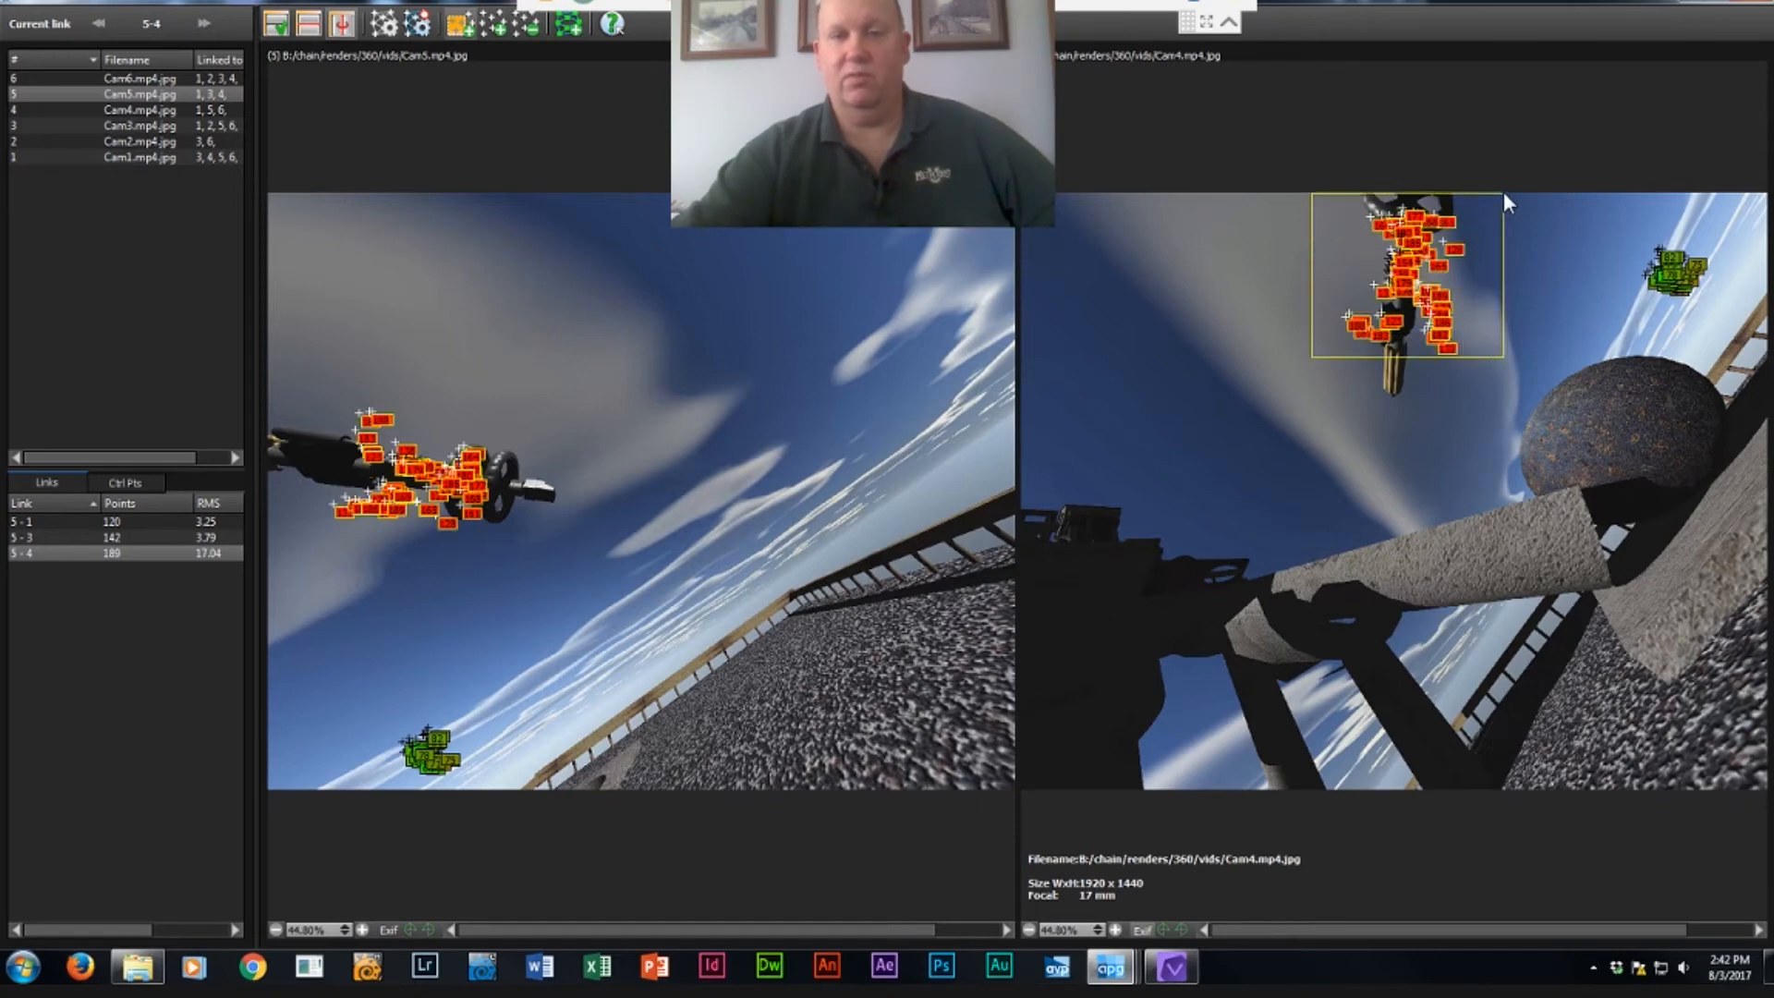
drag(490, 404, 252, 562)
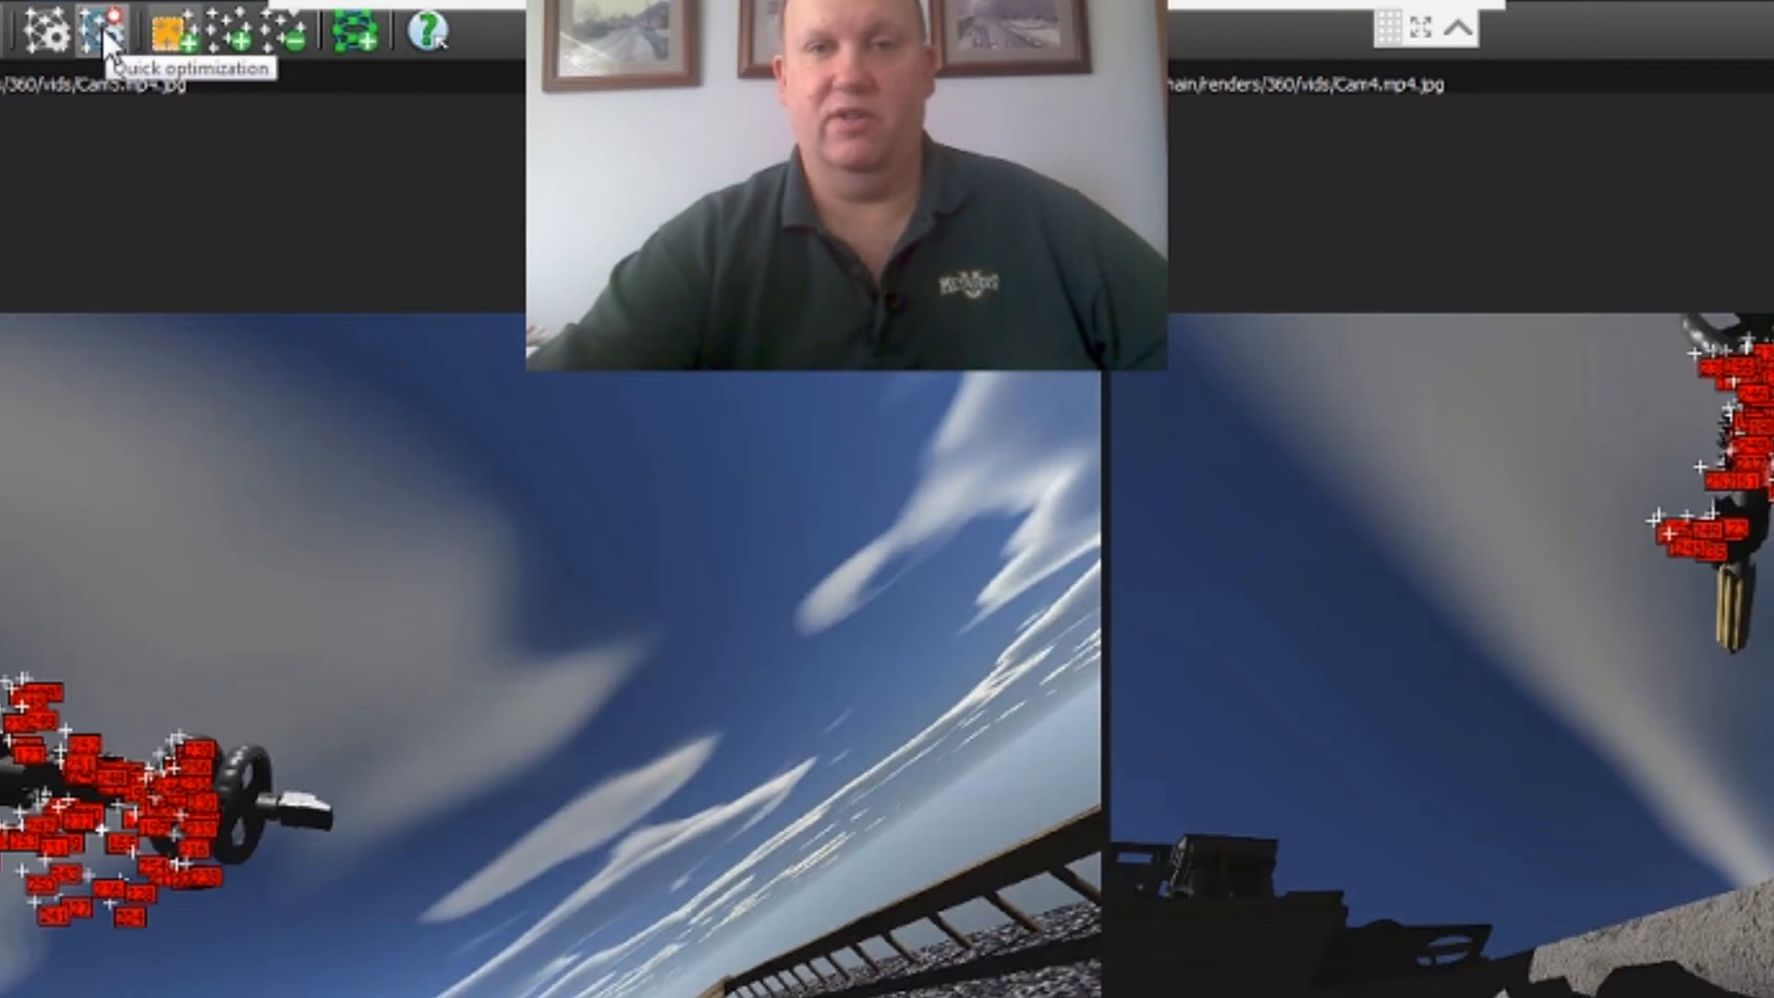
click(109, 37)
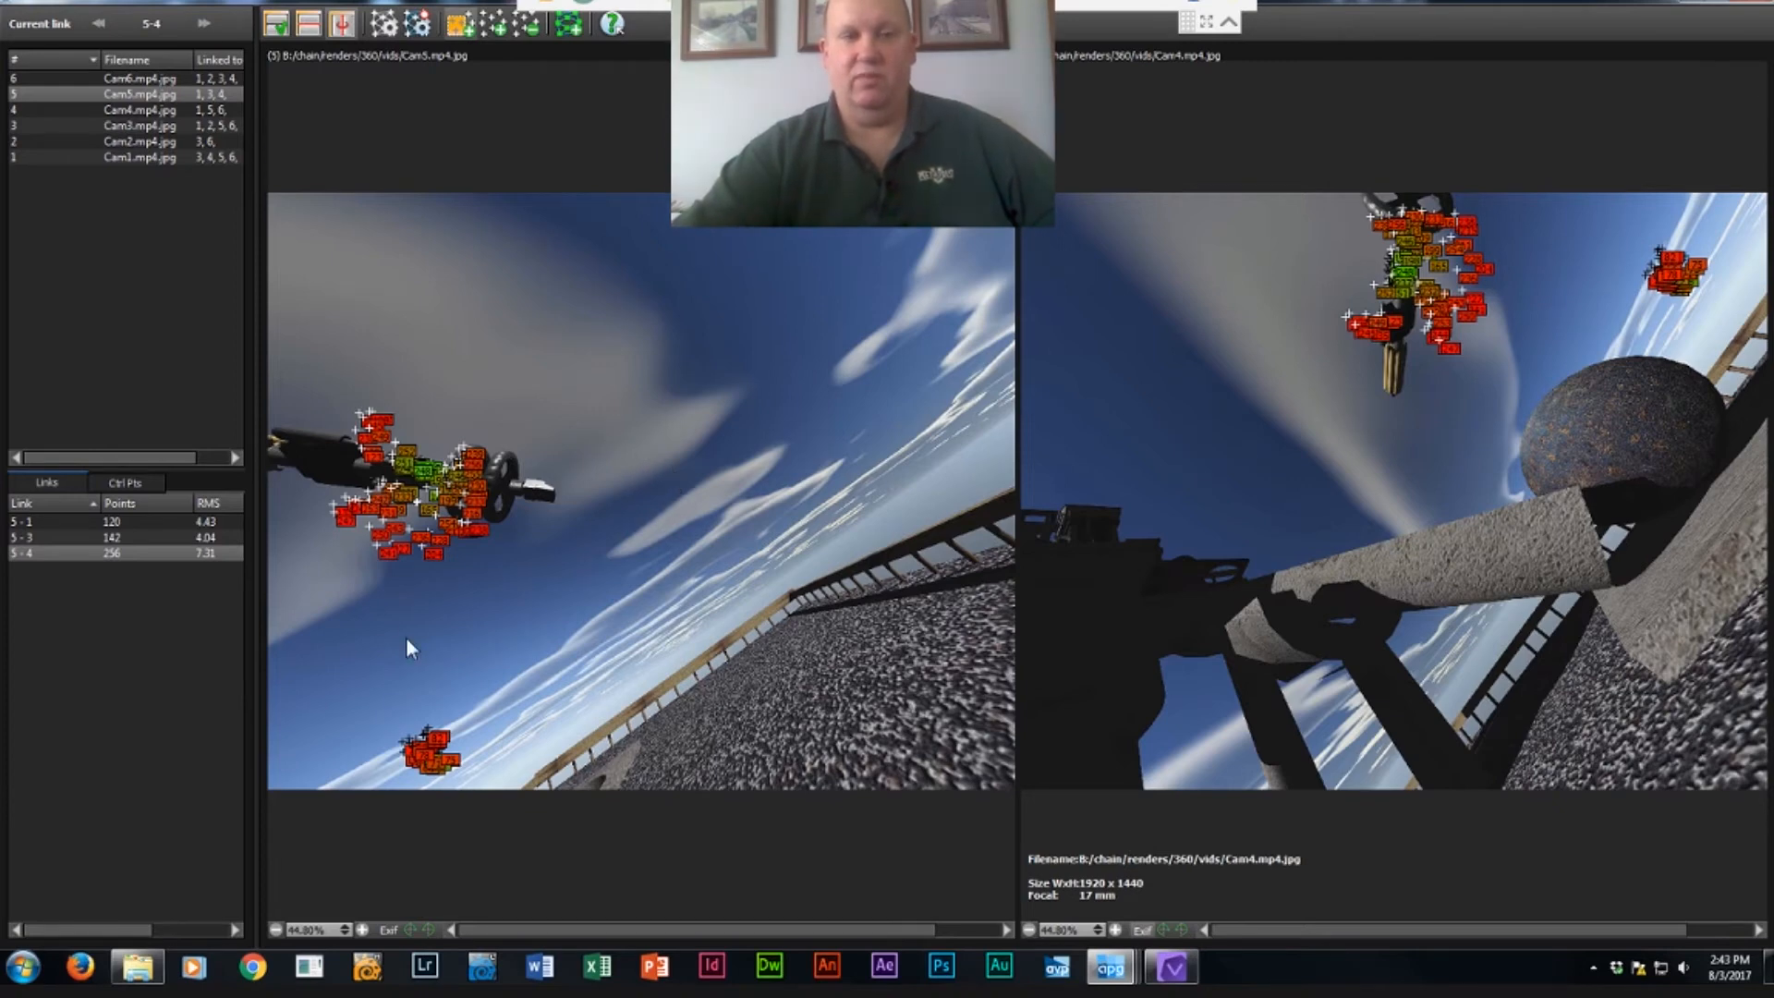
Add control points over the sphere and its stone base in the Cam4–Cam1 link and re-optimize the panorama.
click(42, 111)
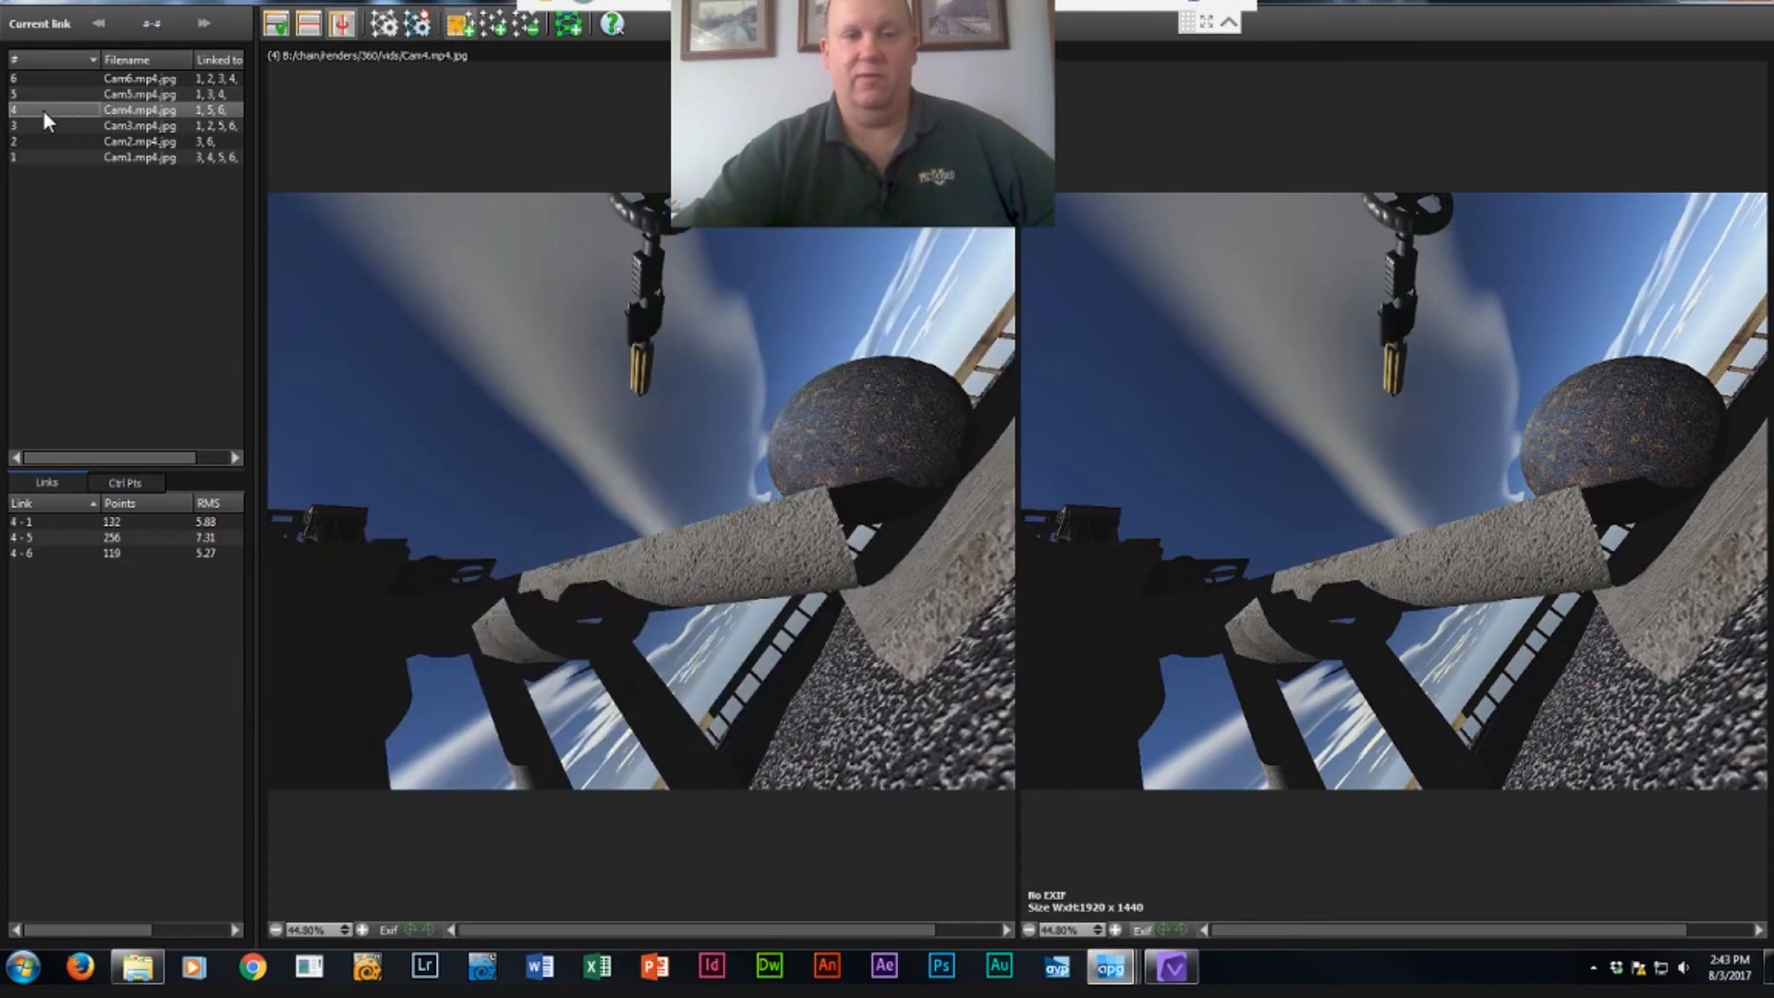
click(74, 523)
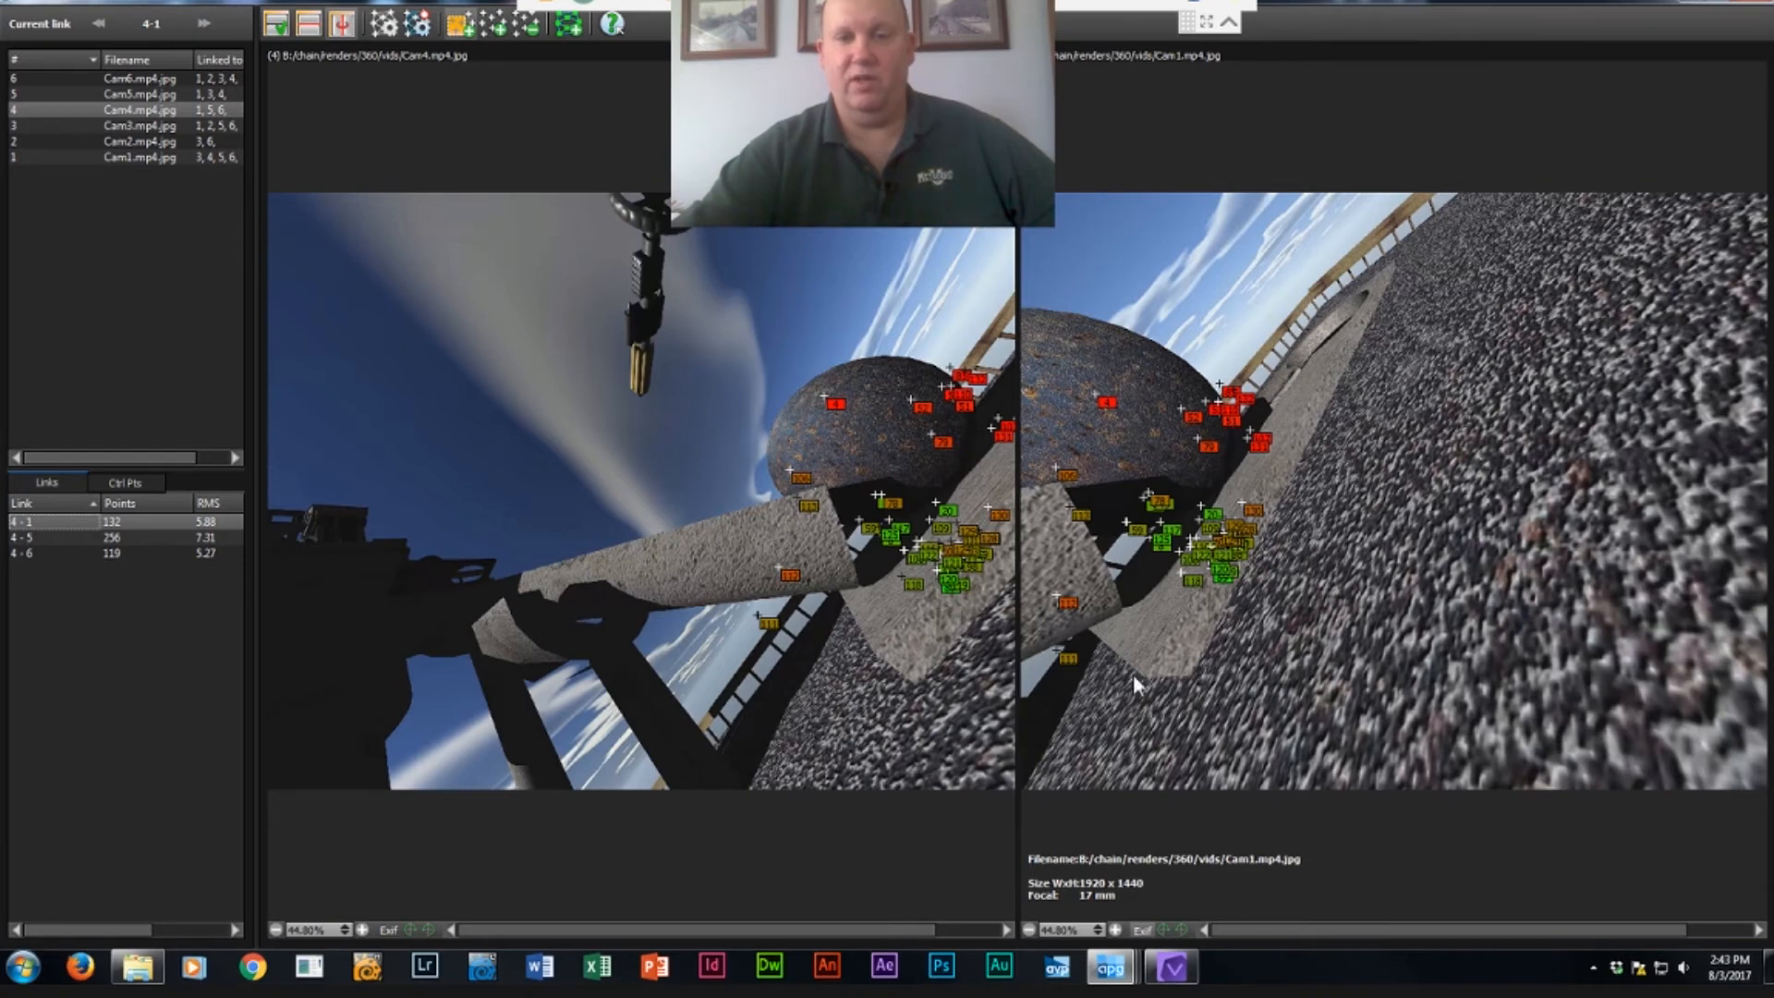
mouse_move(1278, 716)
mouse_down()
mouse_move(1166, 531)
mouse_move(1096, 331)
mouse_move(1008, 289)
mouse_up()
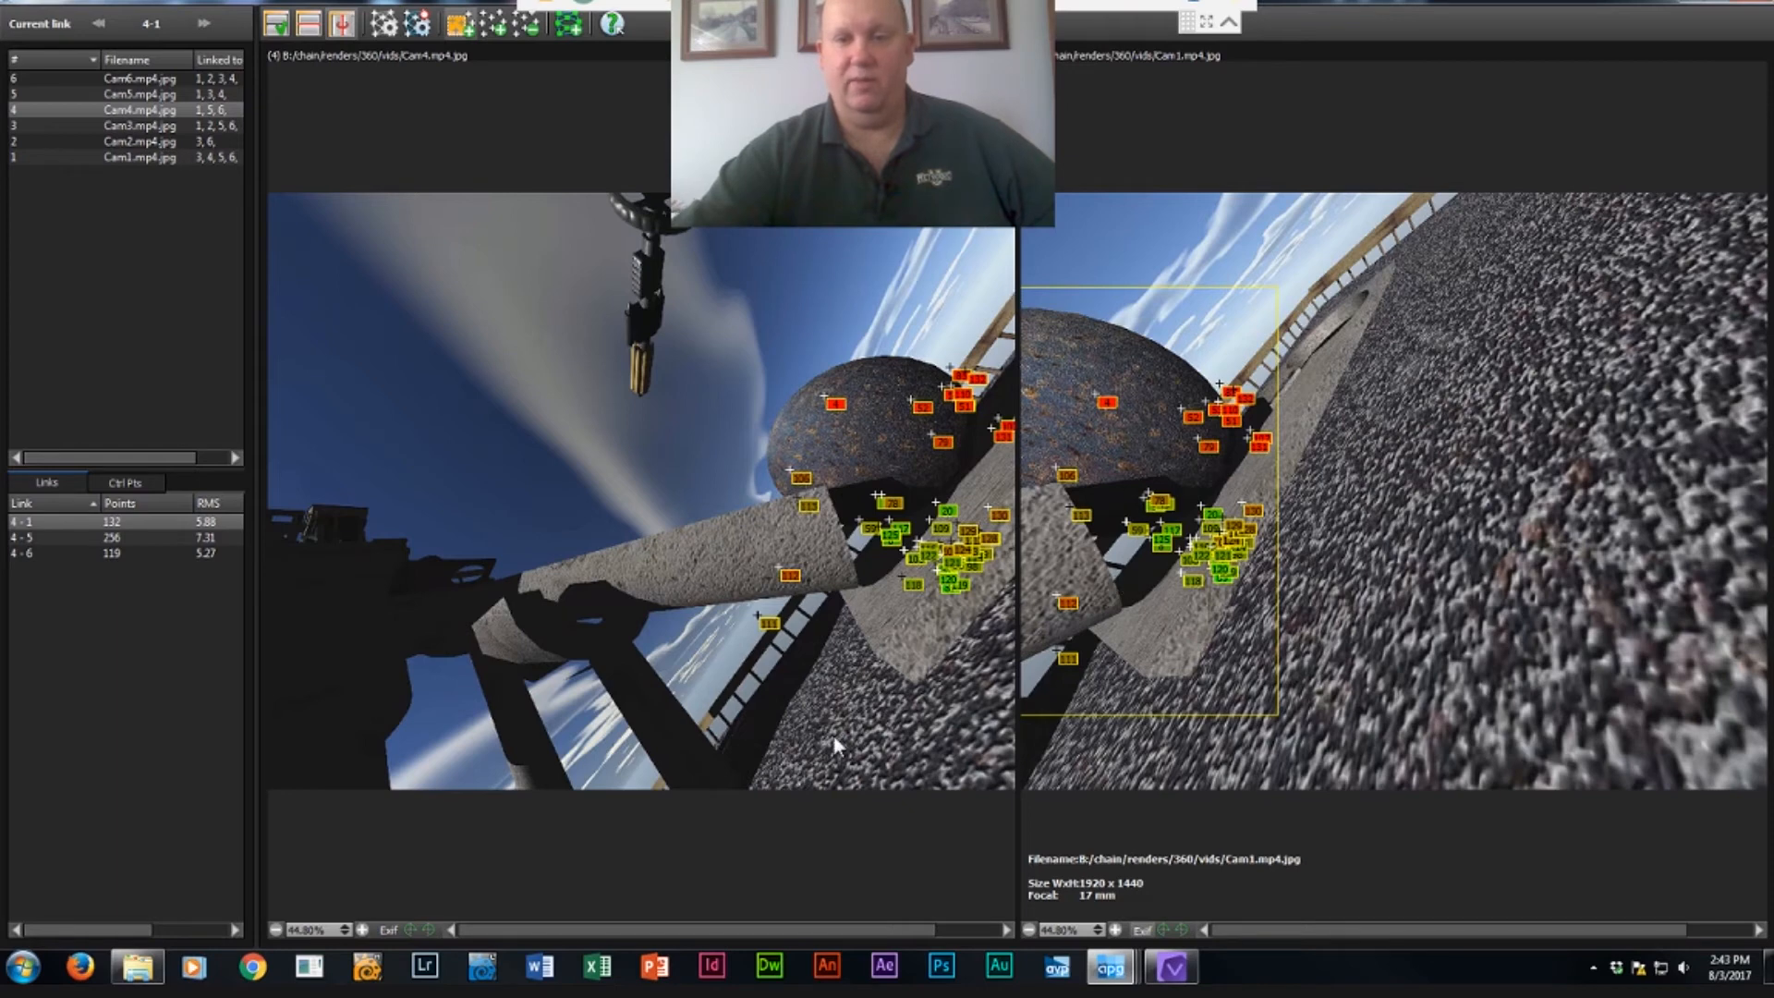
drag(780, 727, 1013, 300)
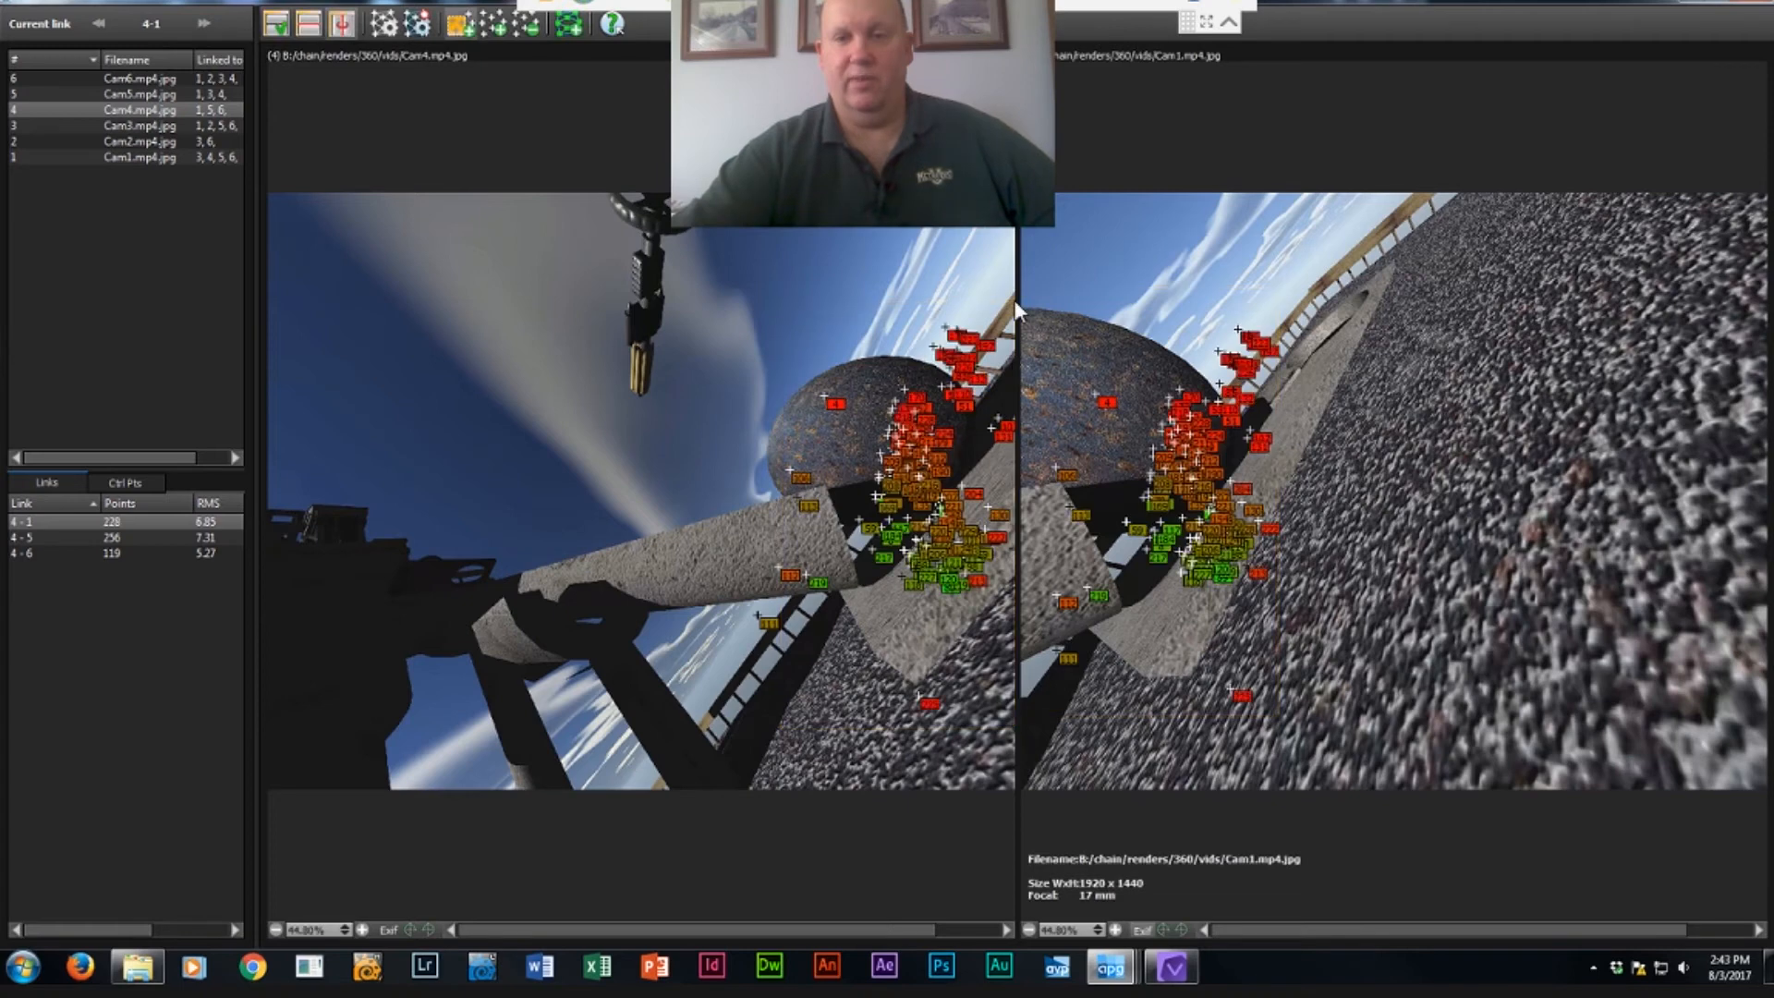
drag(782, 740, 1010, 280)
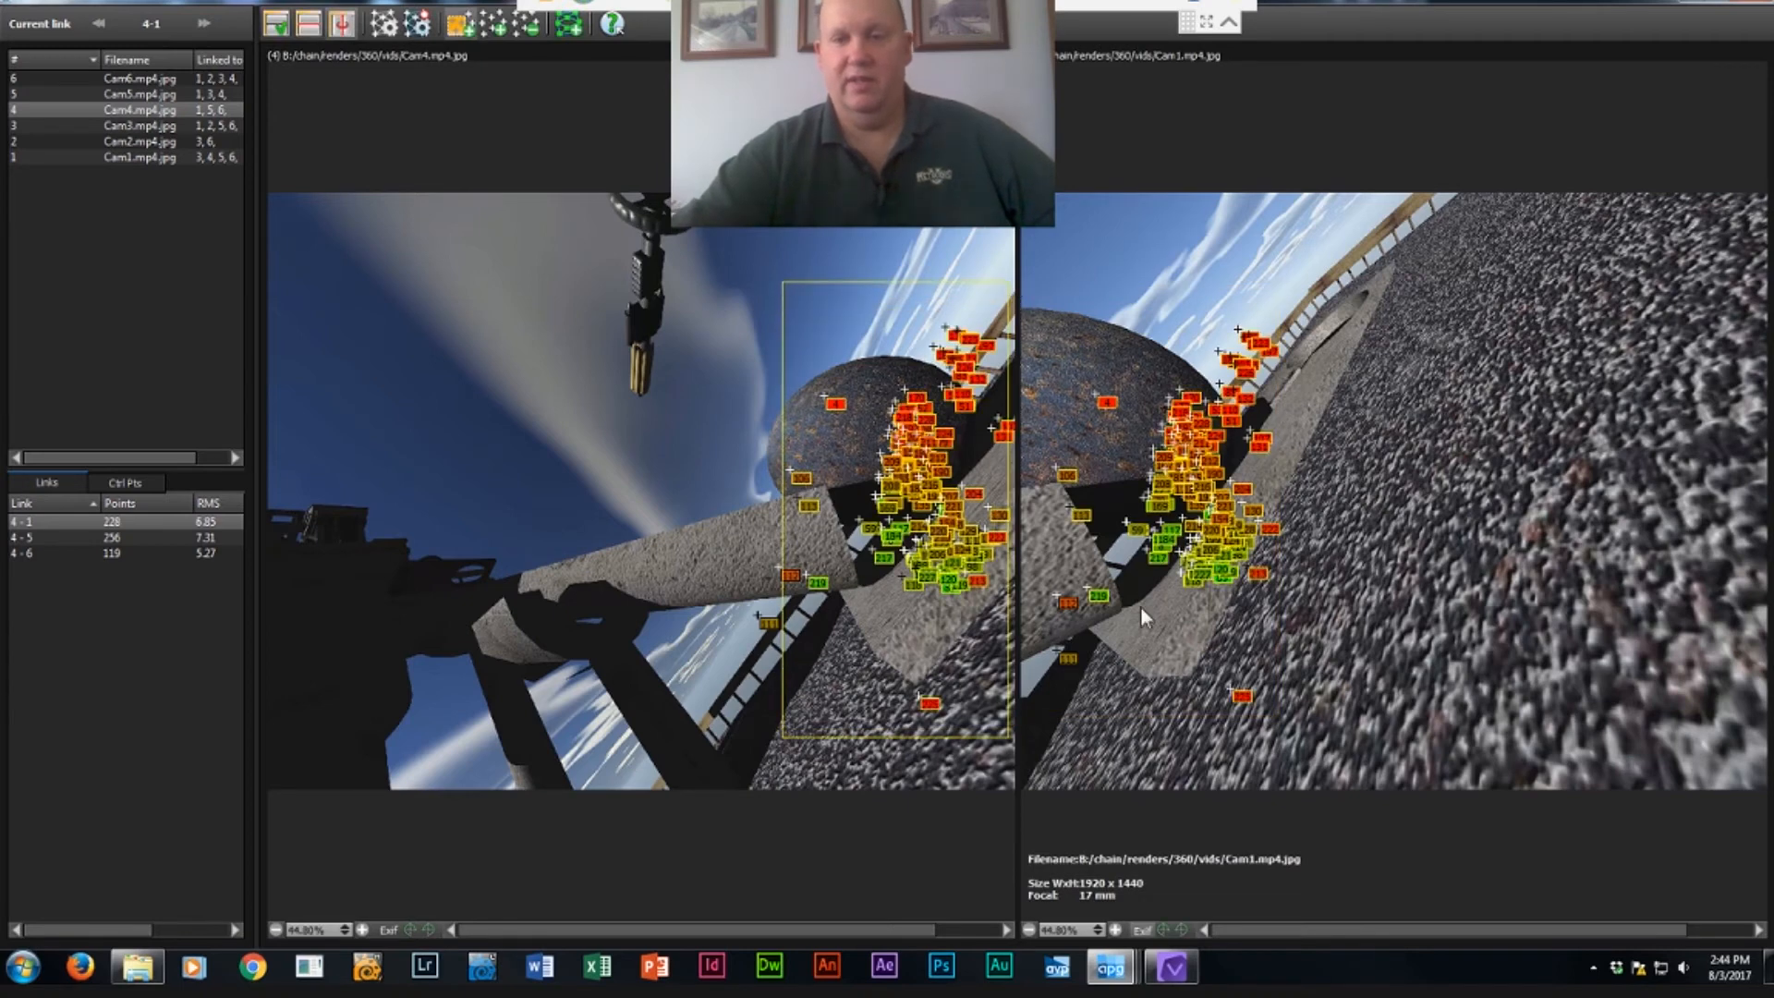
drag(1279, 762, 1015, 297)
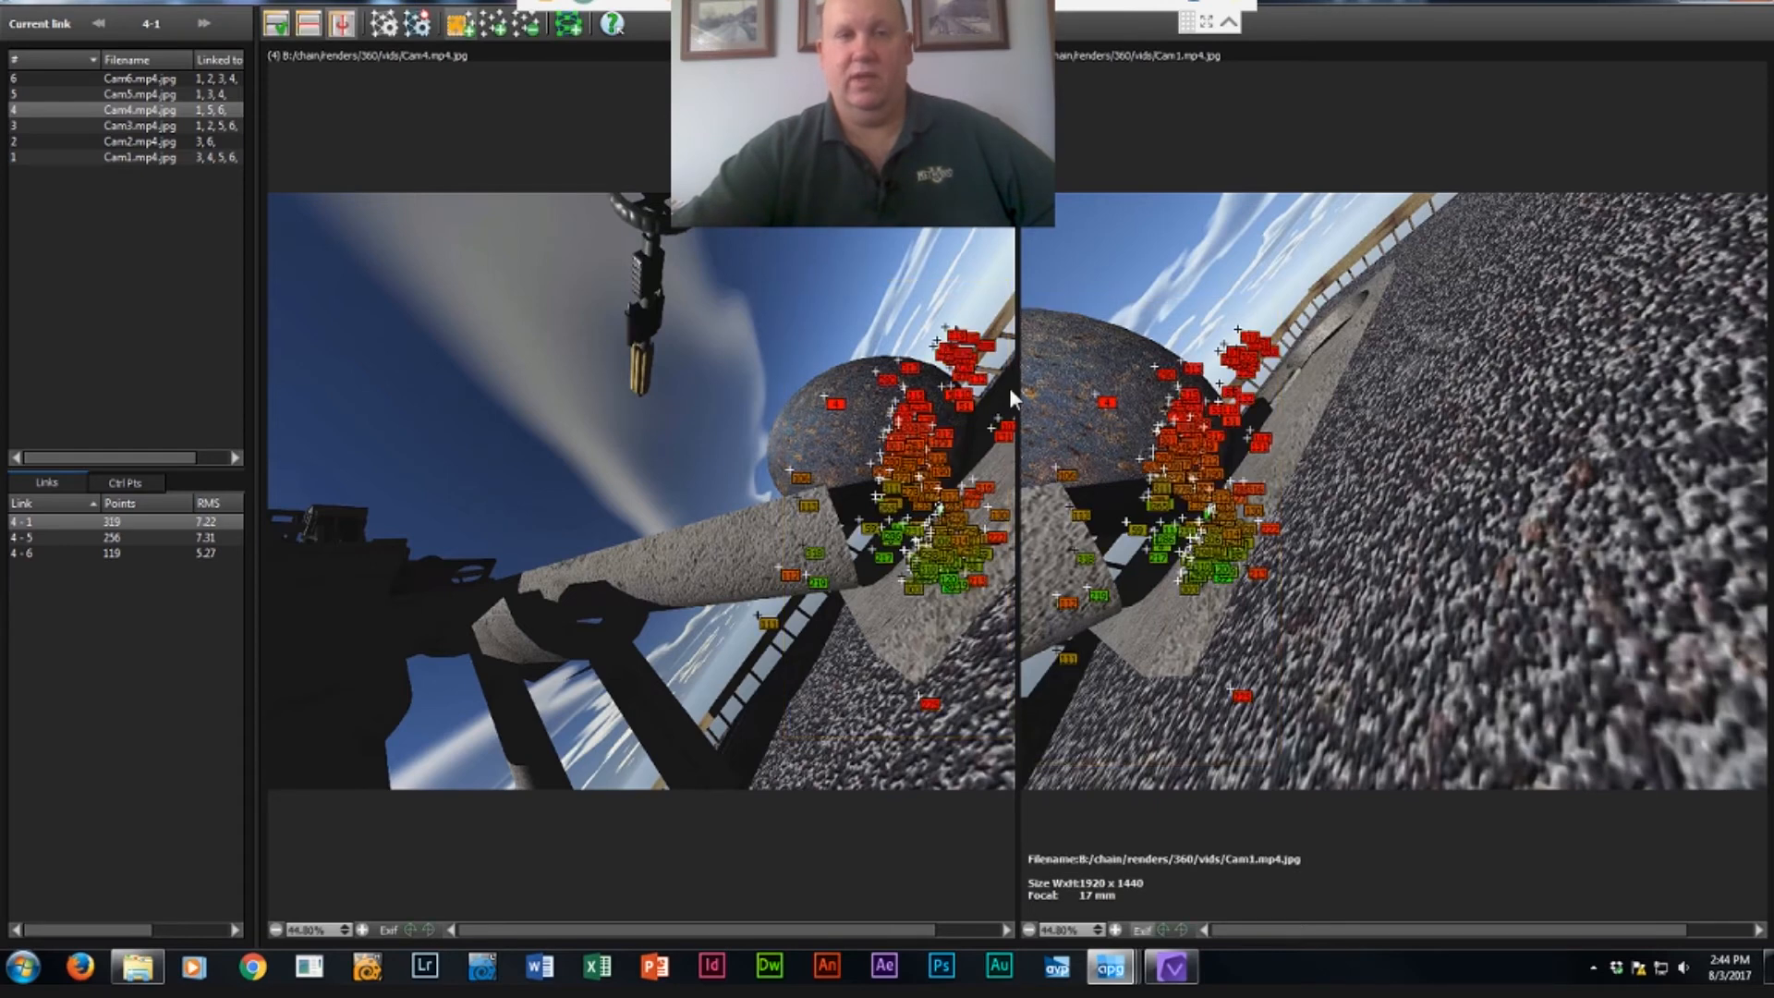
click(420, 28)
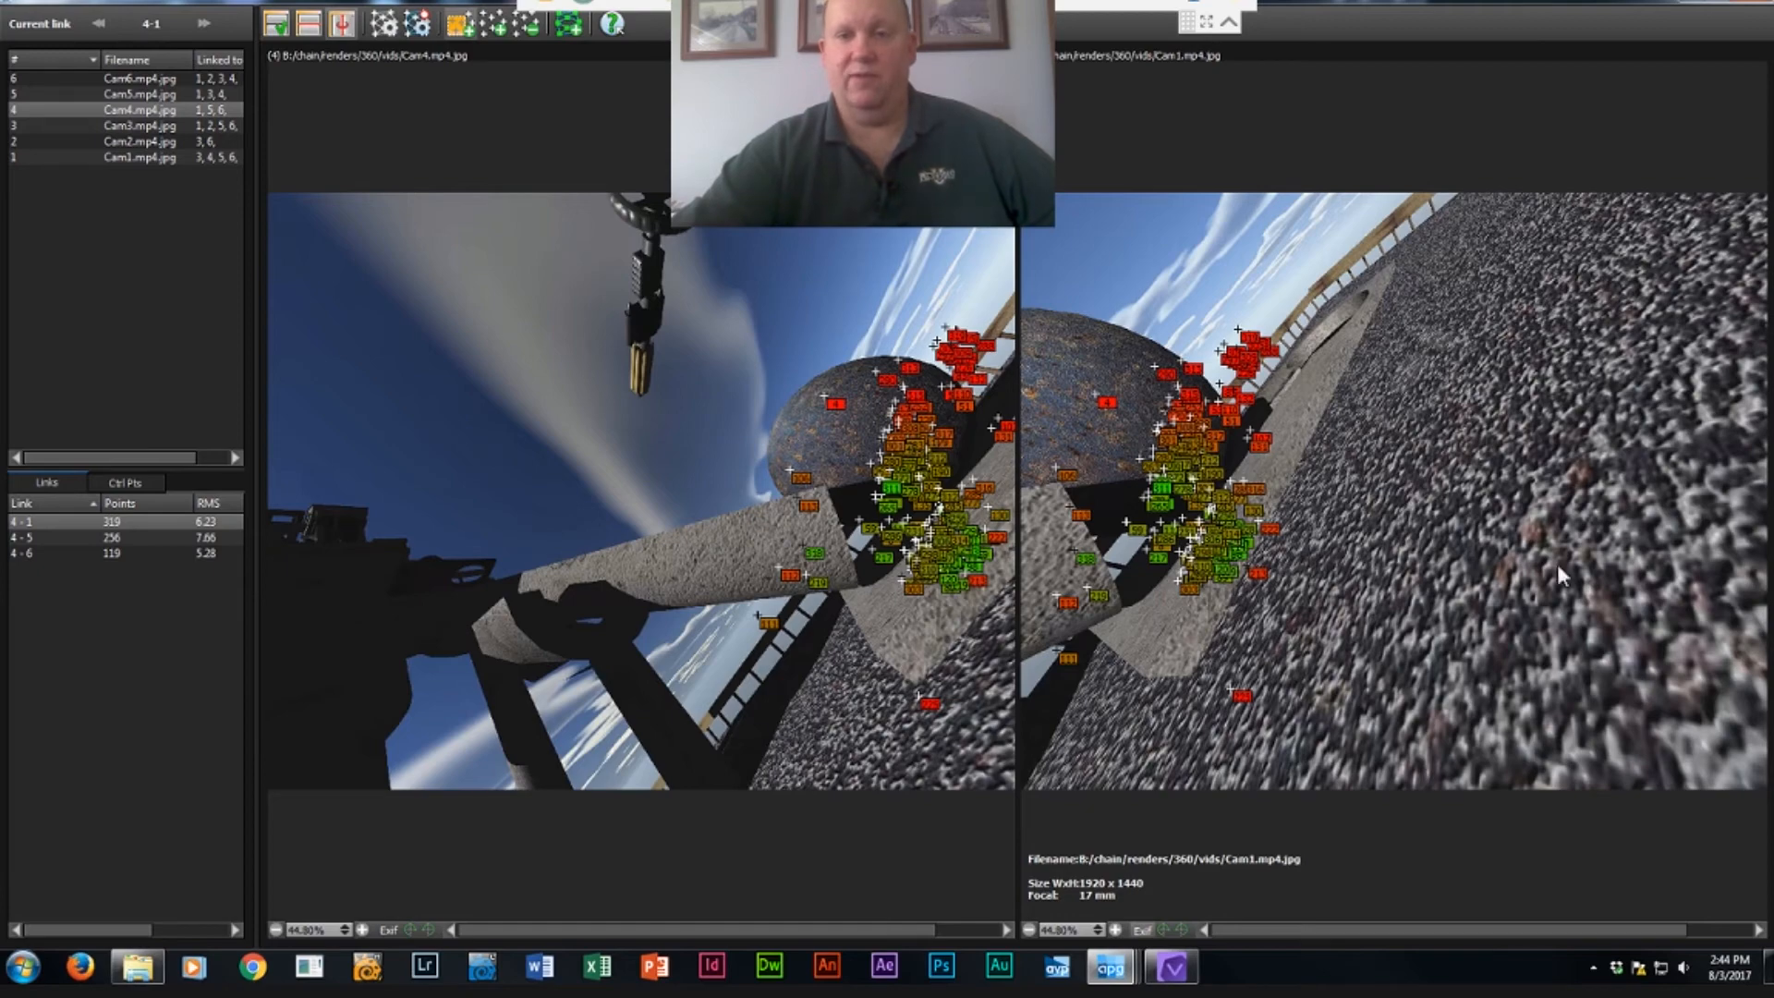
Close Autopano Giga, saving the changes to Cam0.pano, and check the updated stitch in the enlarged realtime preview in Autopano Video.
click(1753, 7)
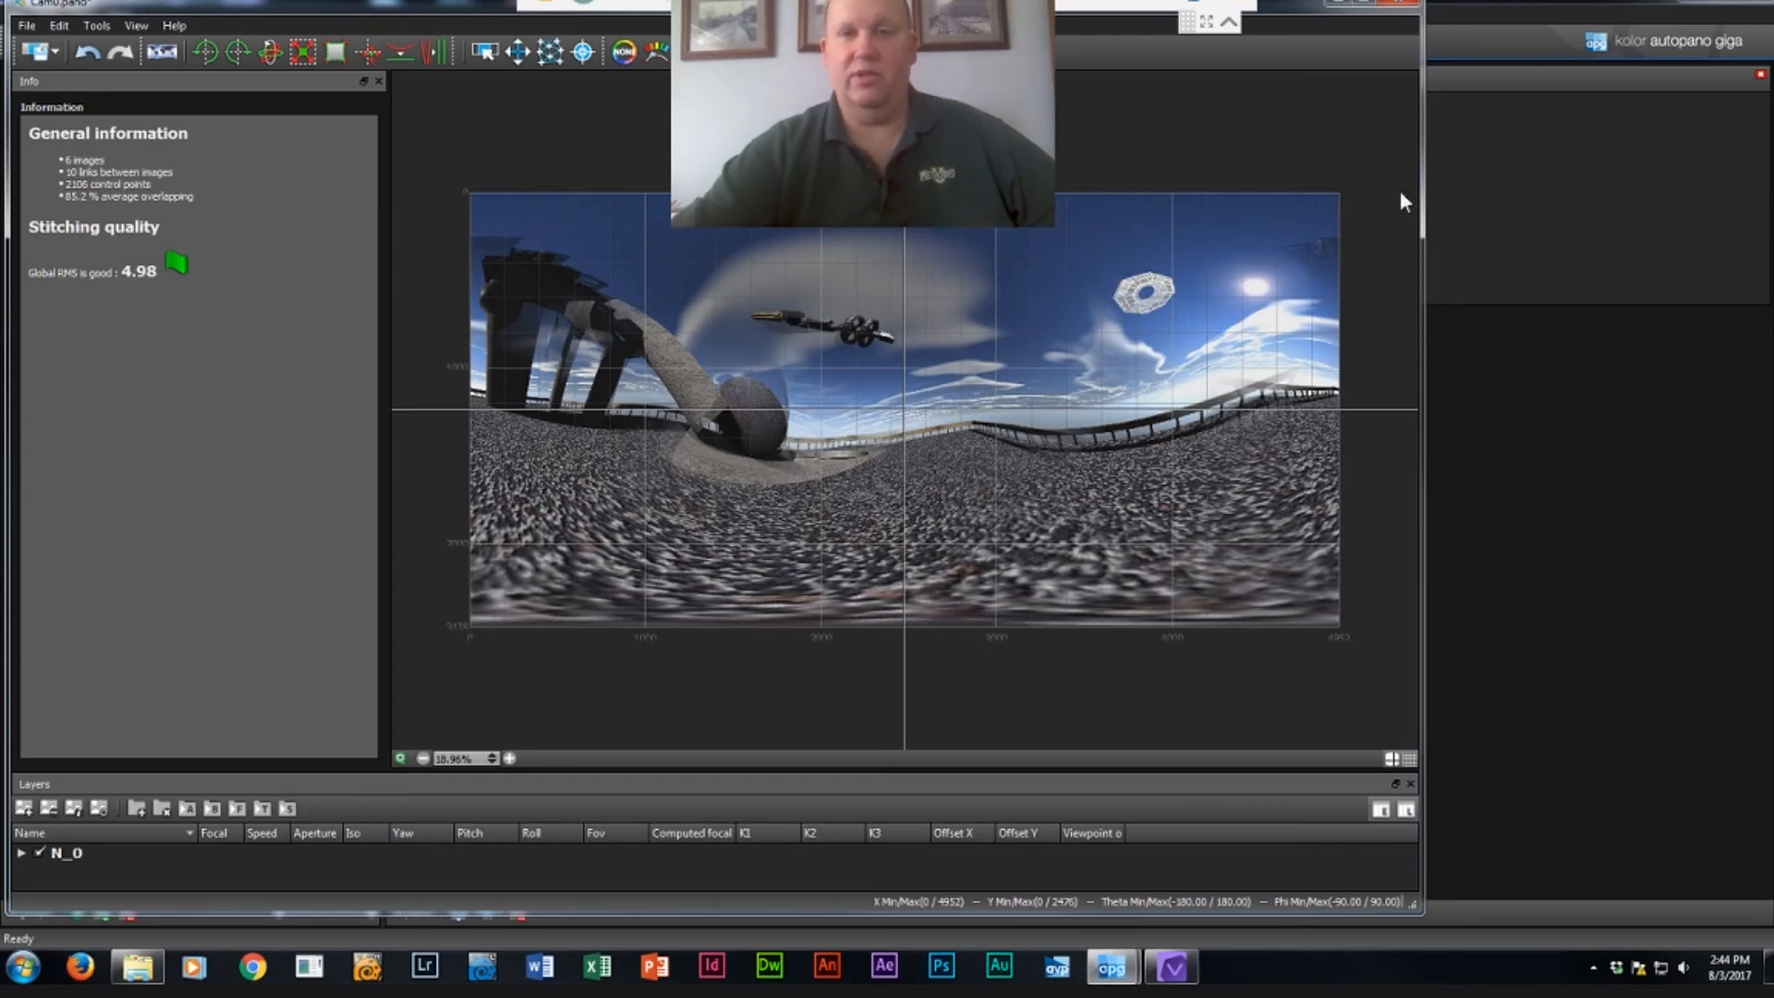
click(1404, 9)
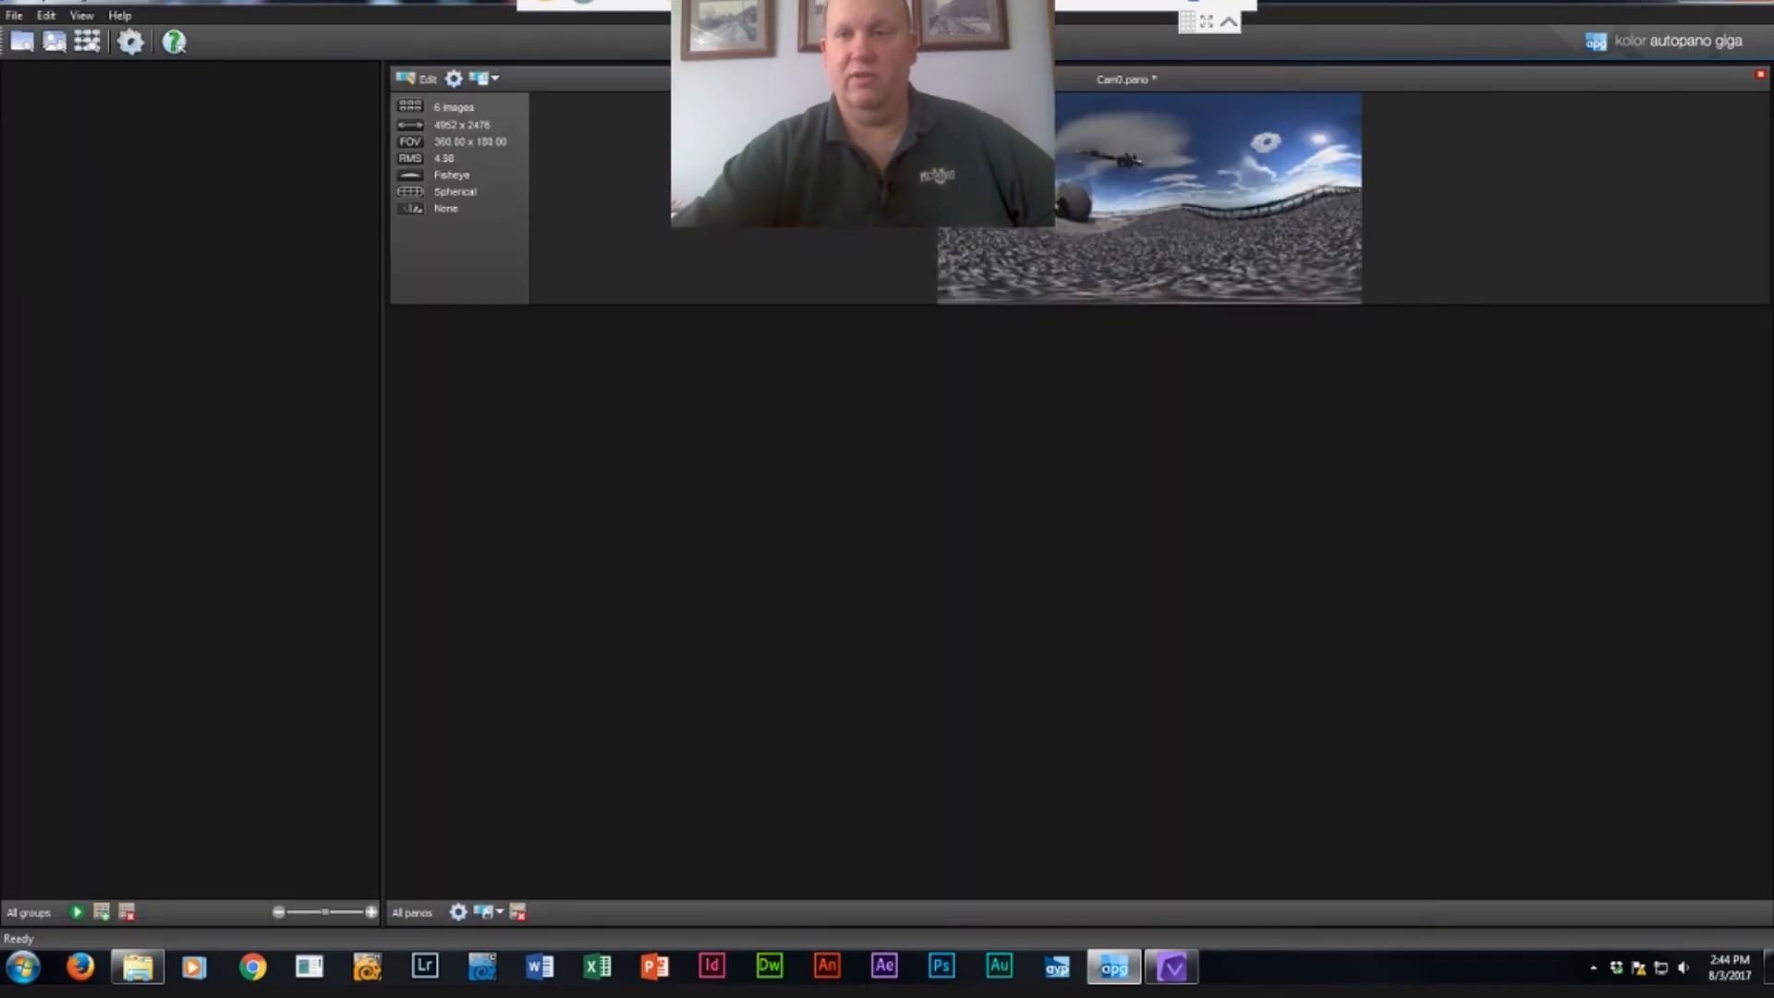
click(1751, 7)
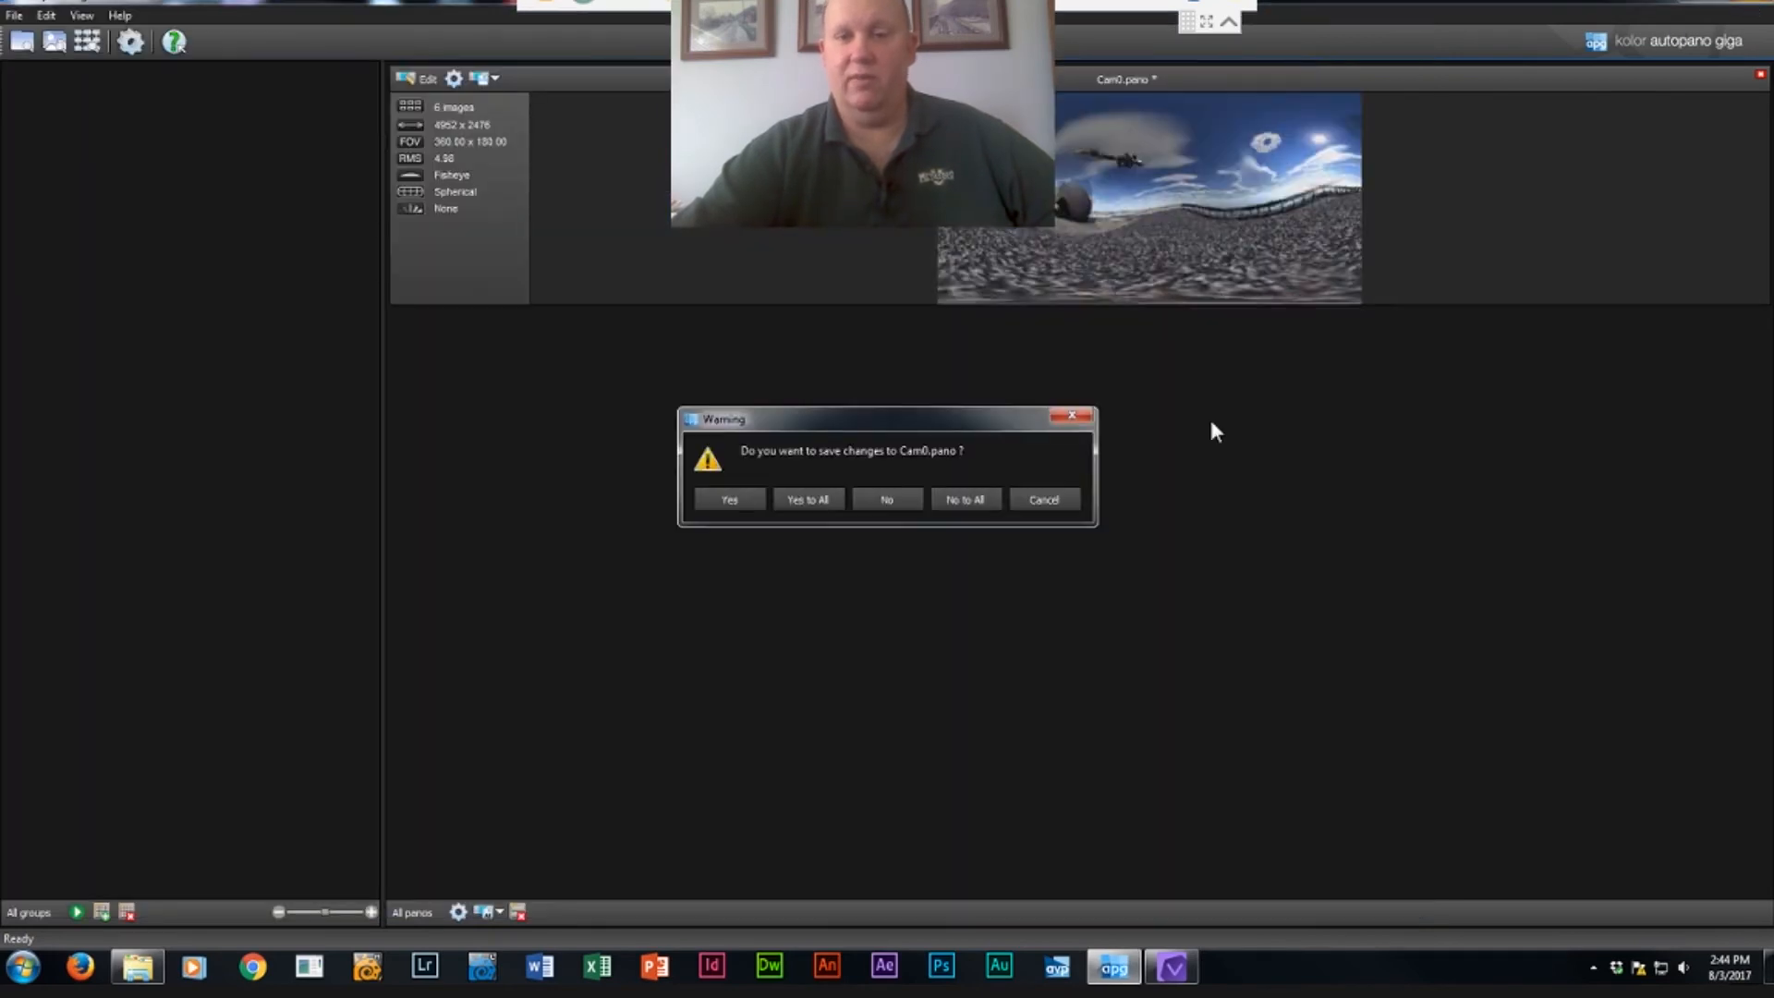
click(730, 500)
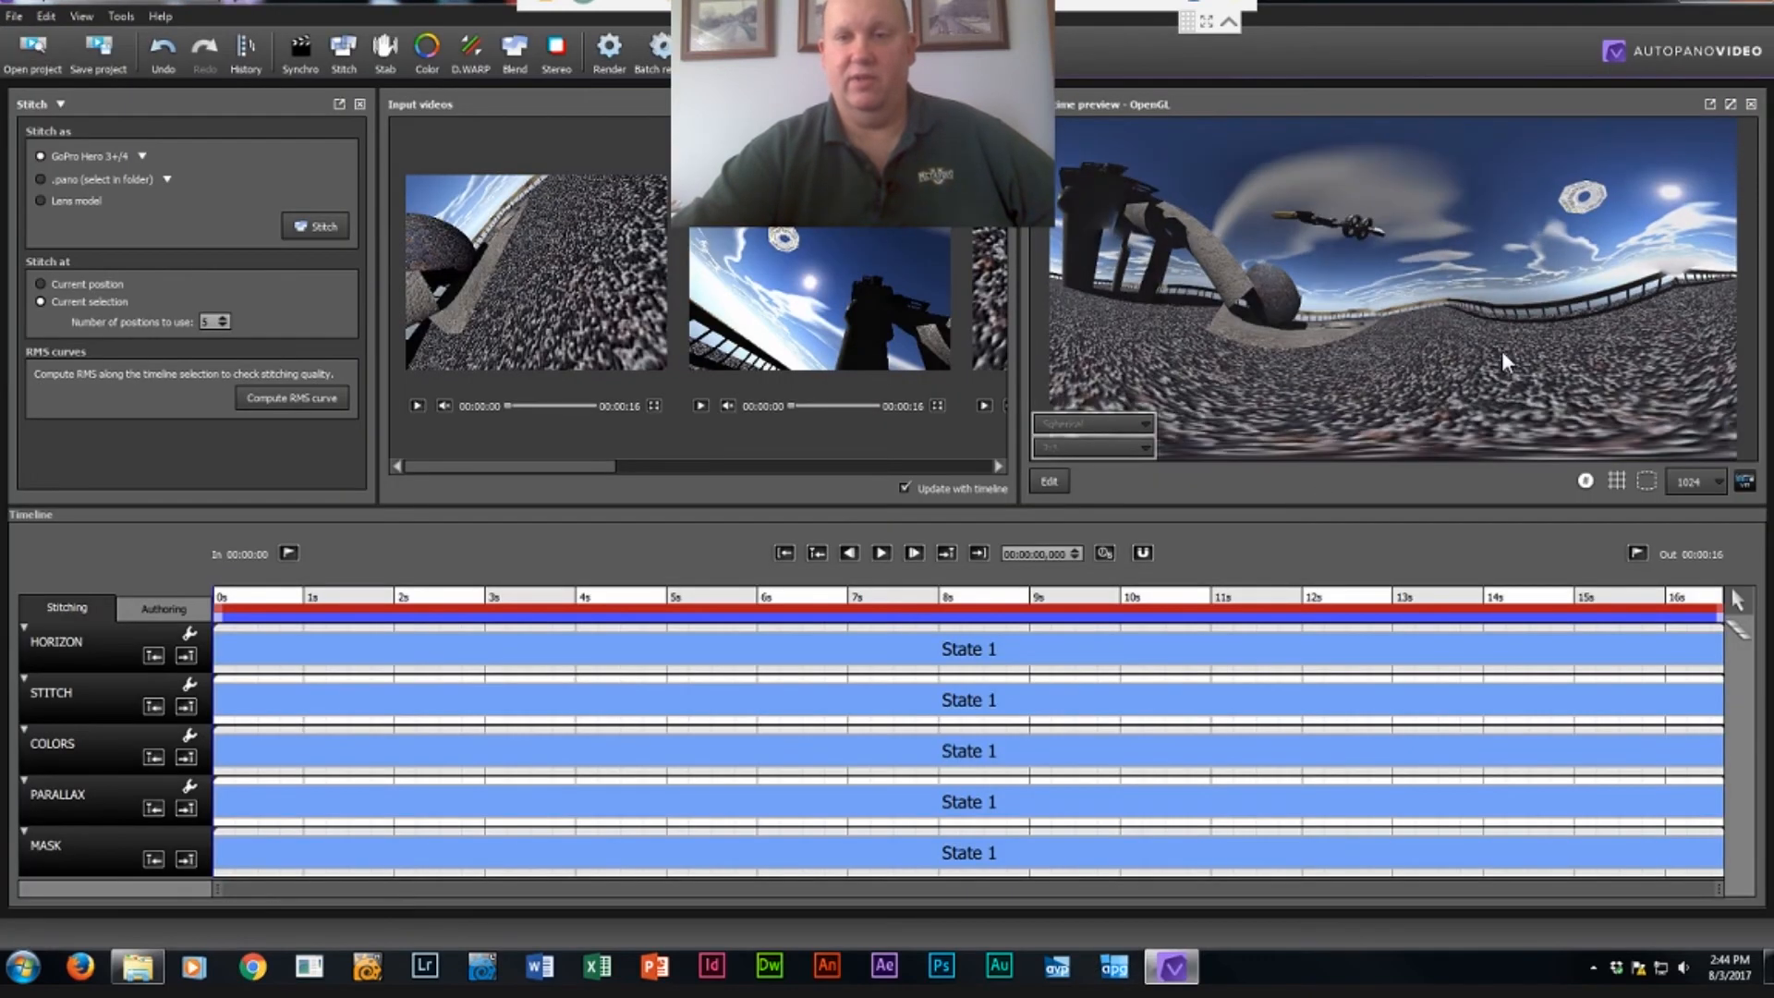
double_click(1343, 297)
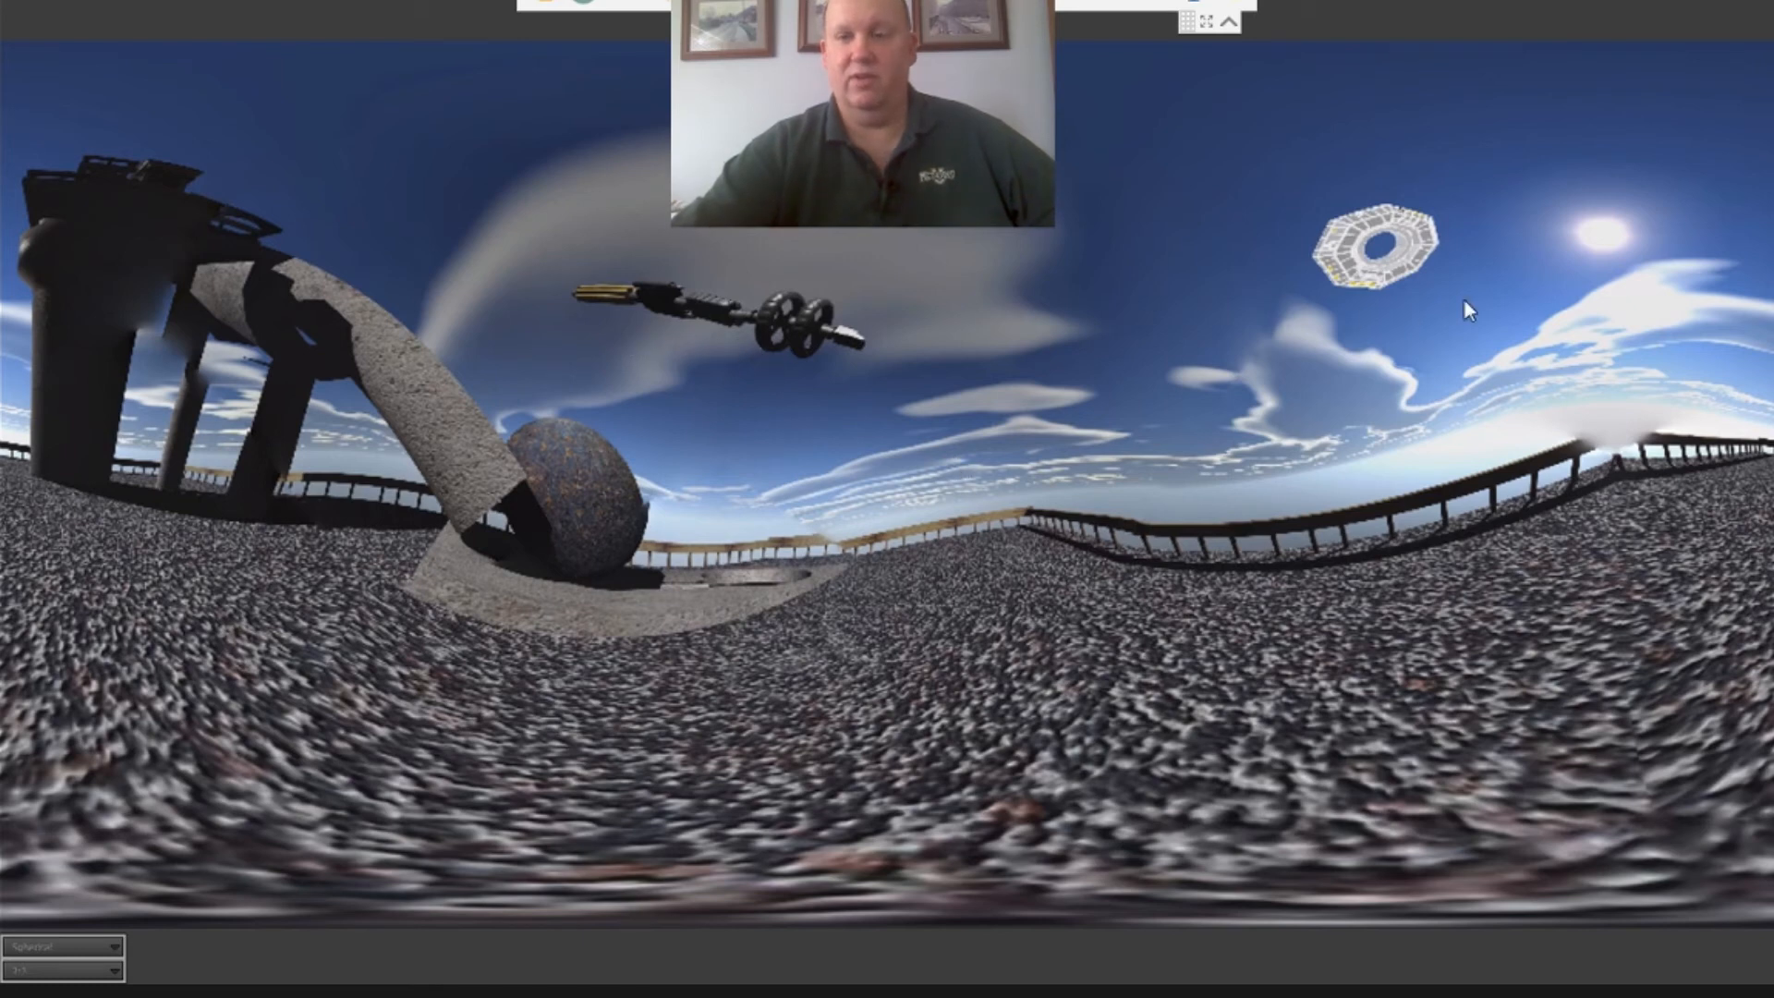
key(Escape)
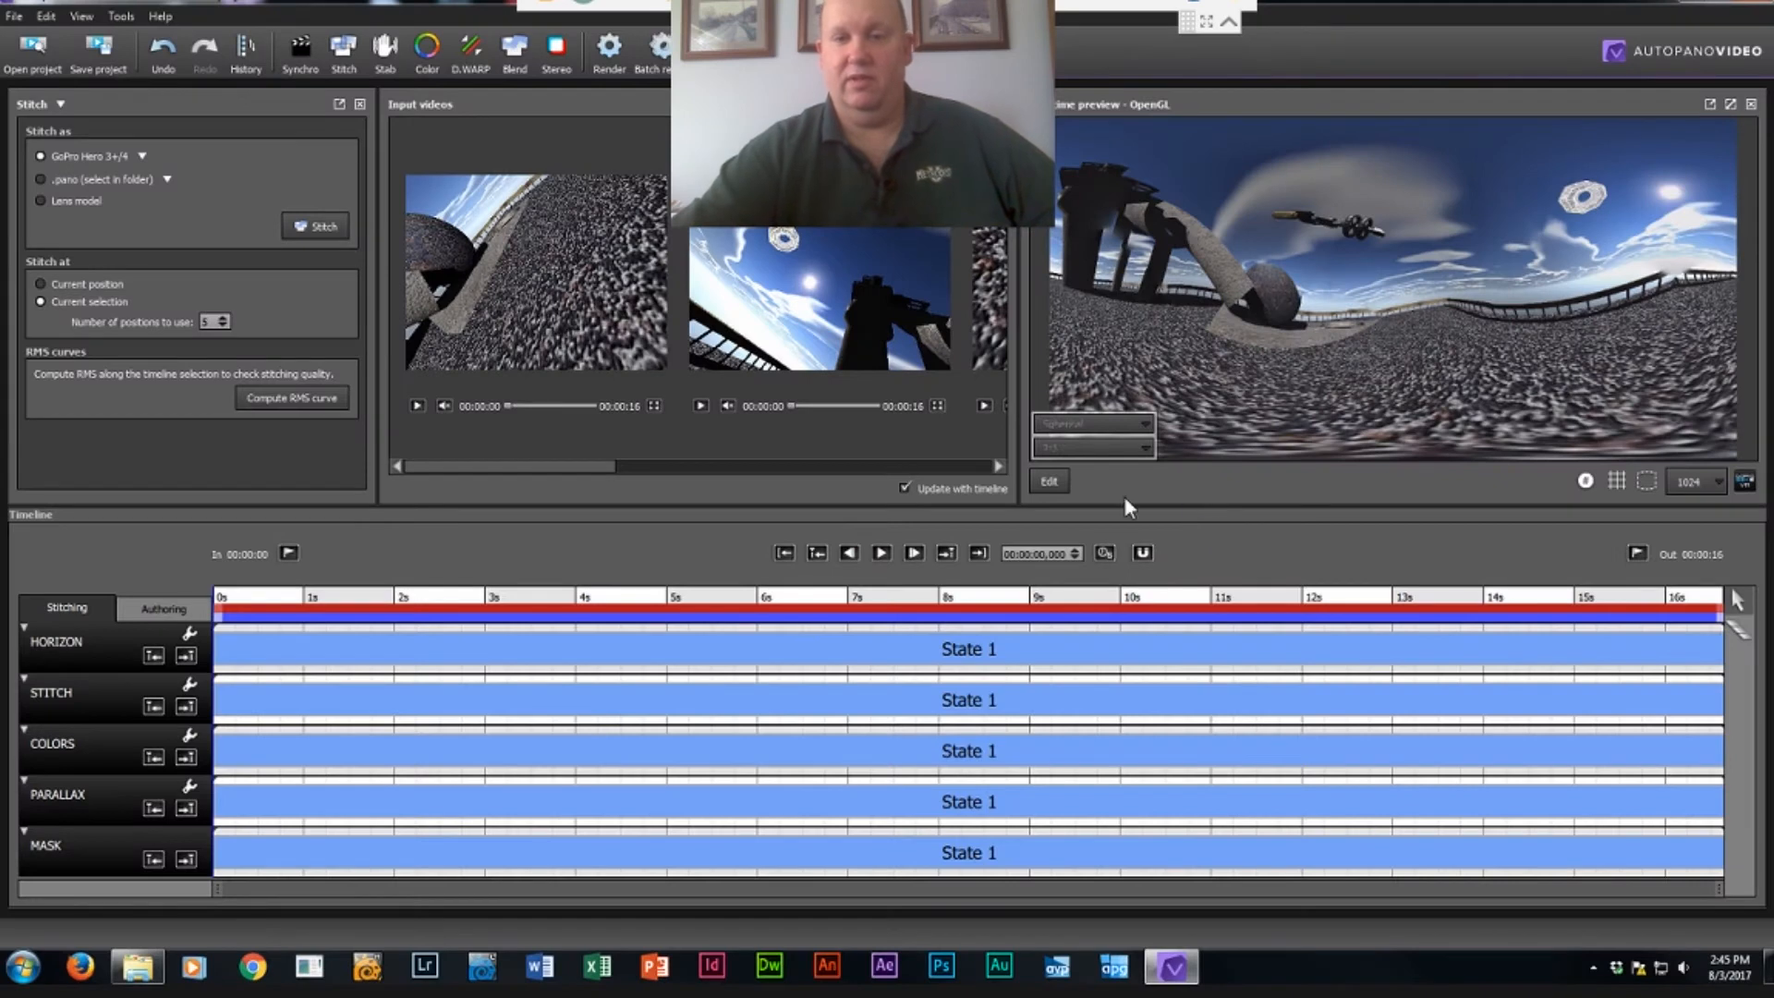
Send the stitch to Autopano Giga again, view the control points of the Cam6–Cam1 link, and return to the panorama editor.
click(1054, 482)
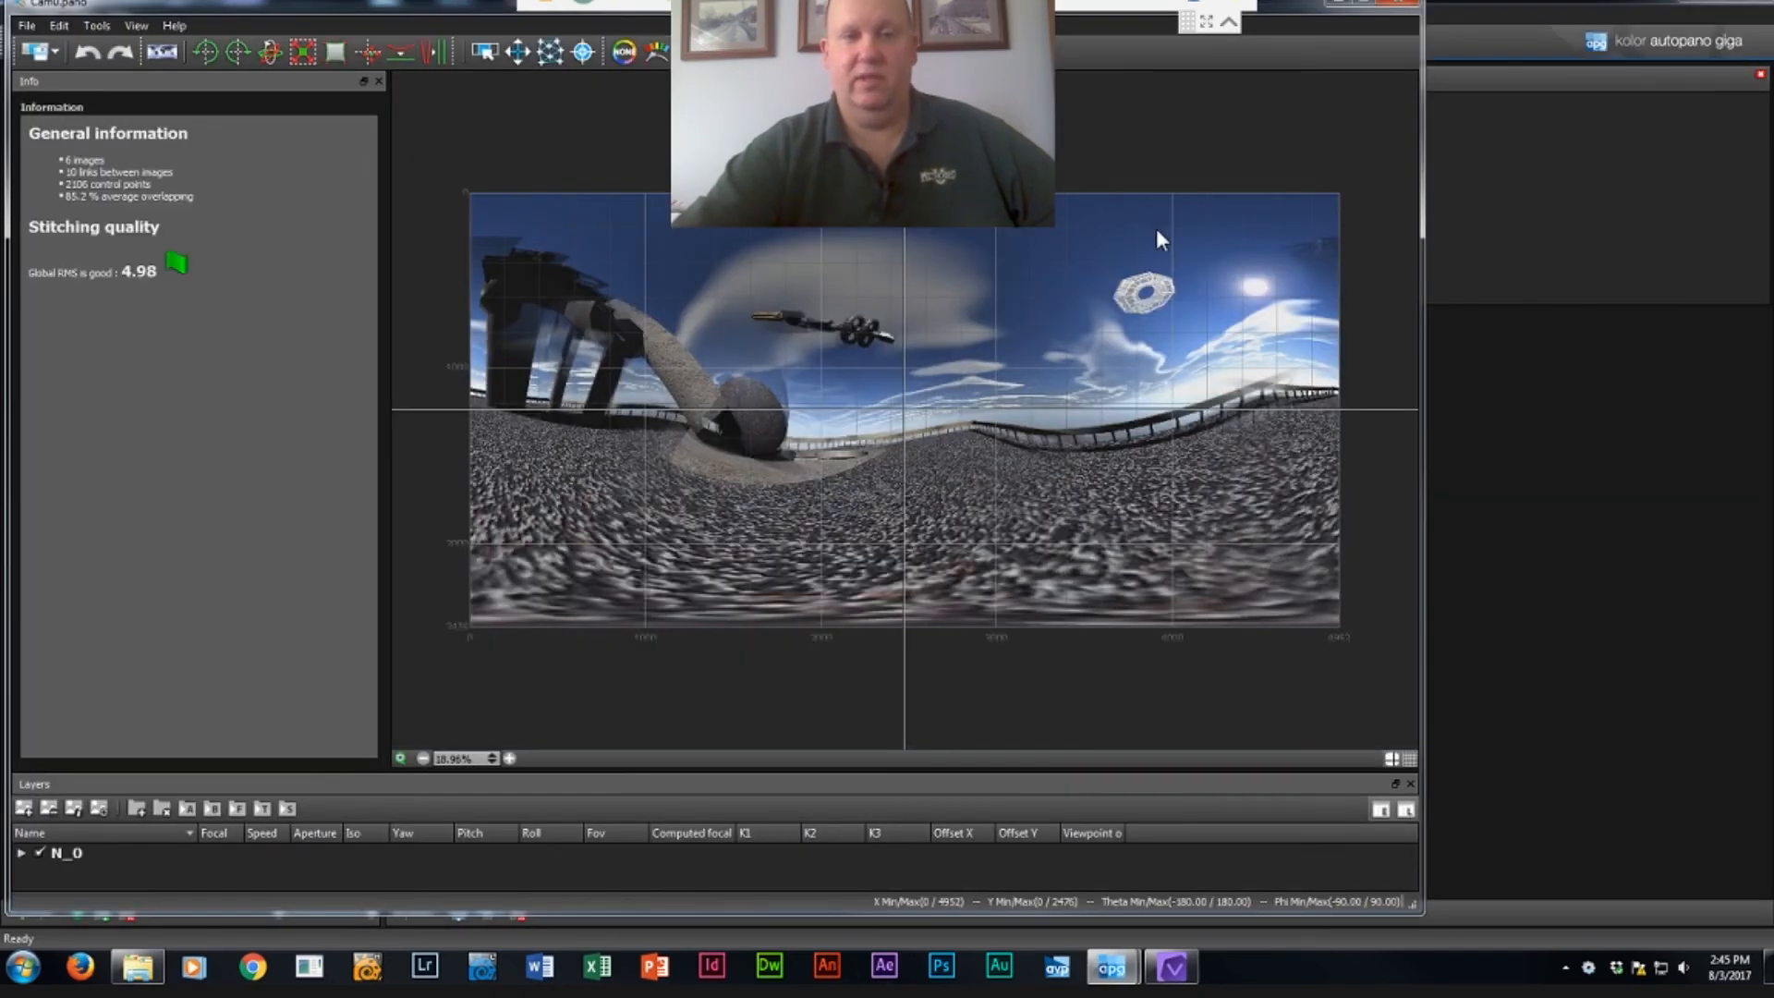
click(550, 52)
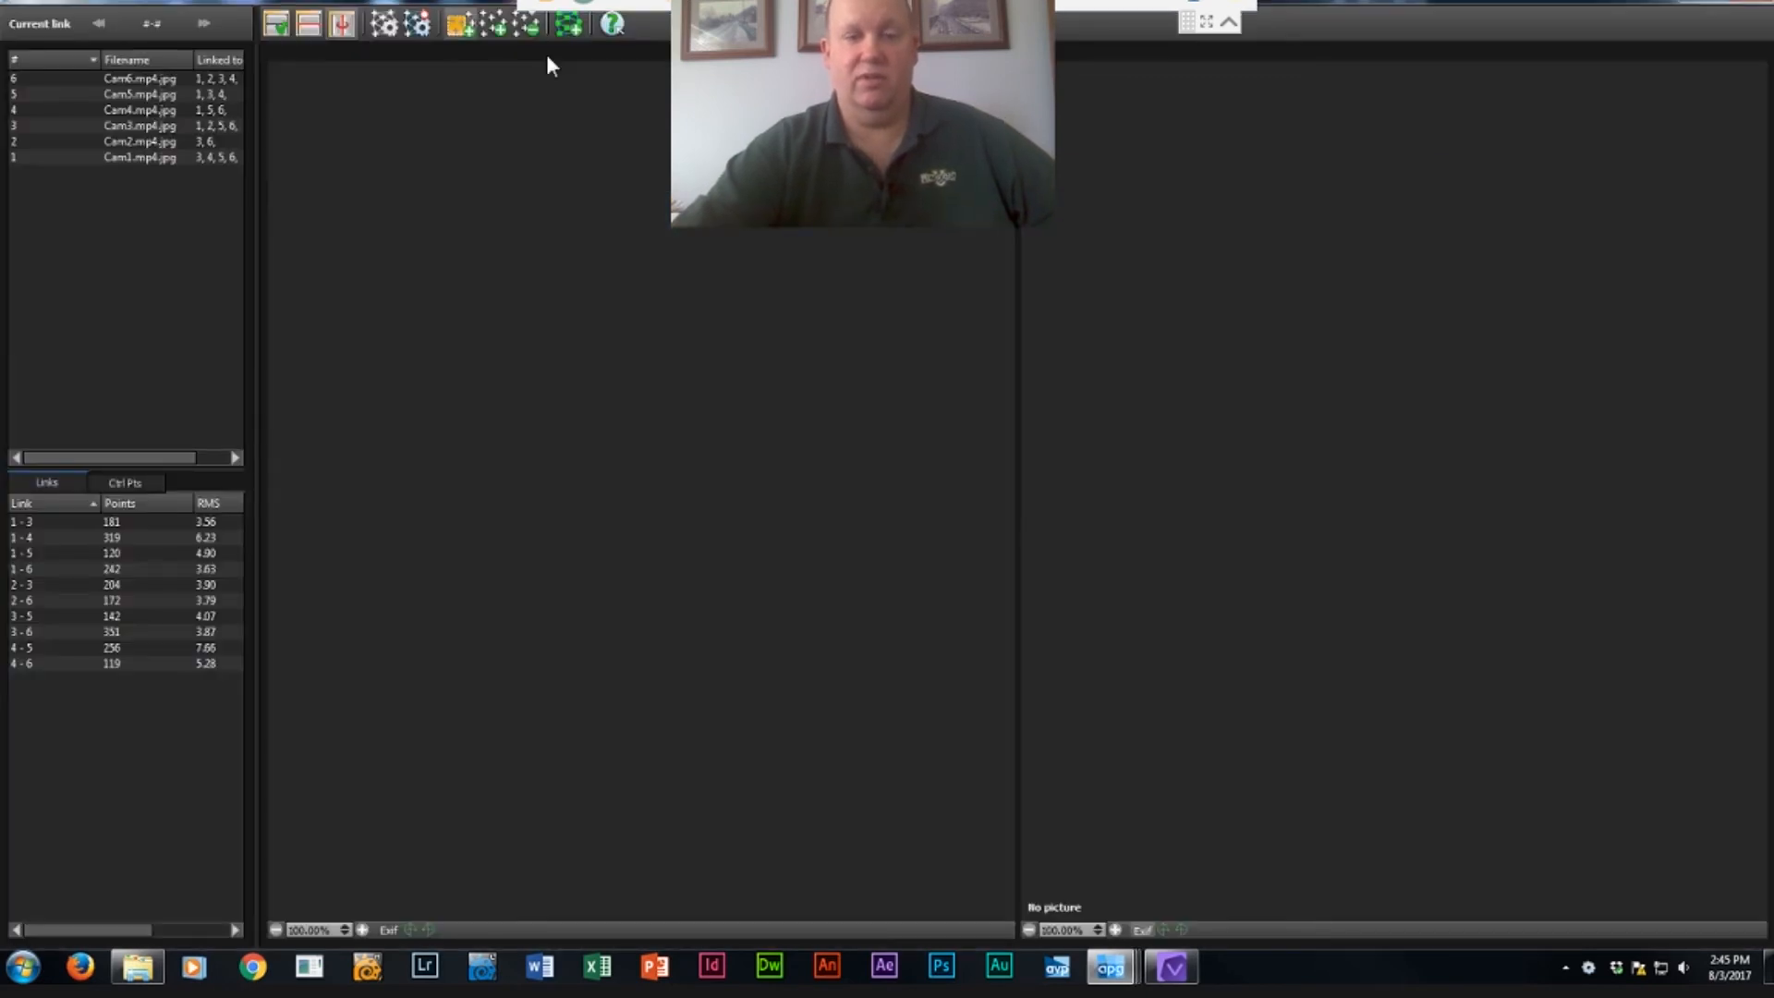
click(48, 81)
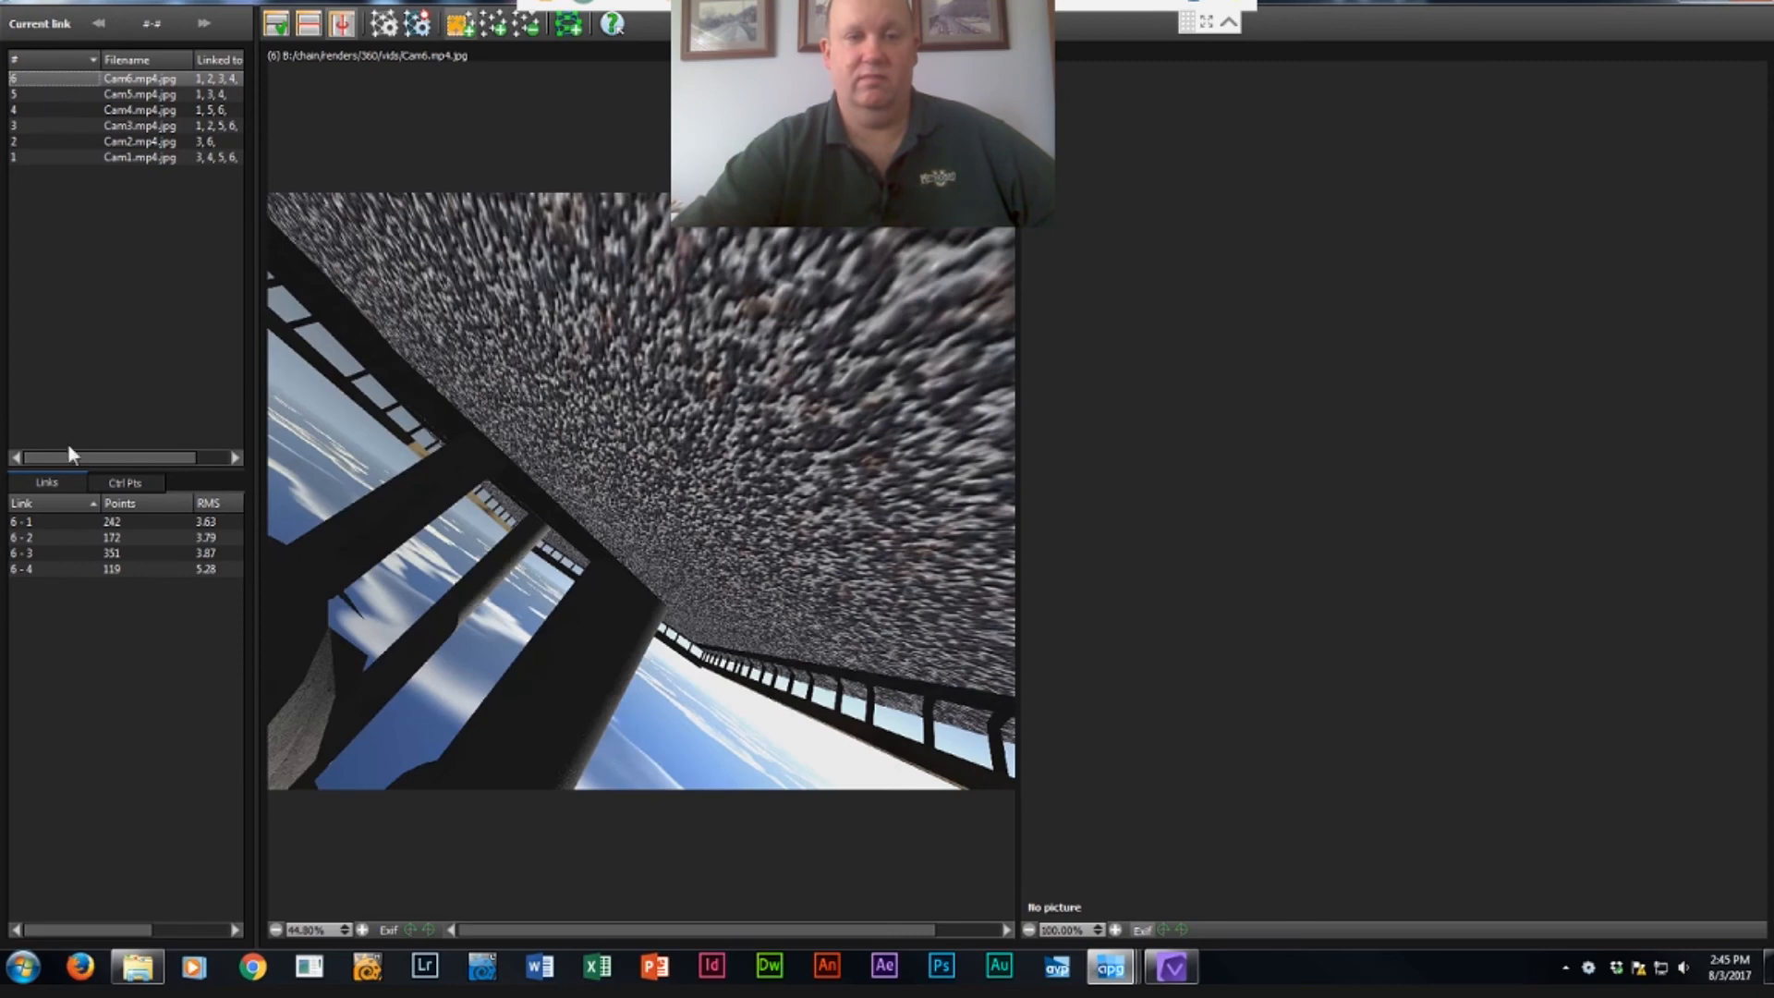
click(75, 524)
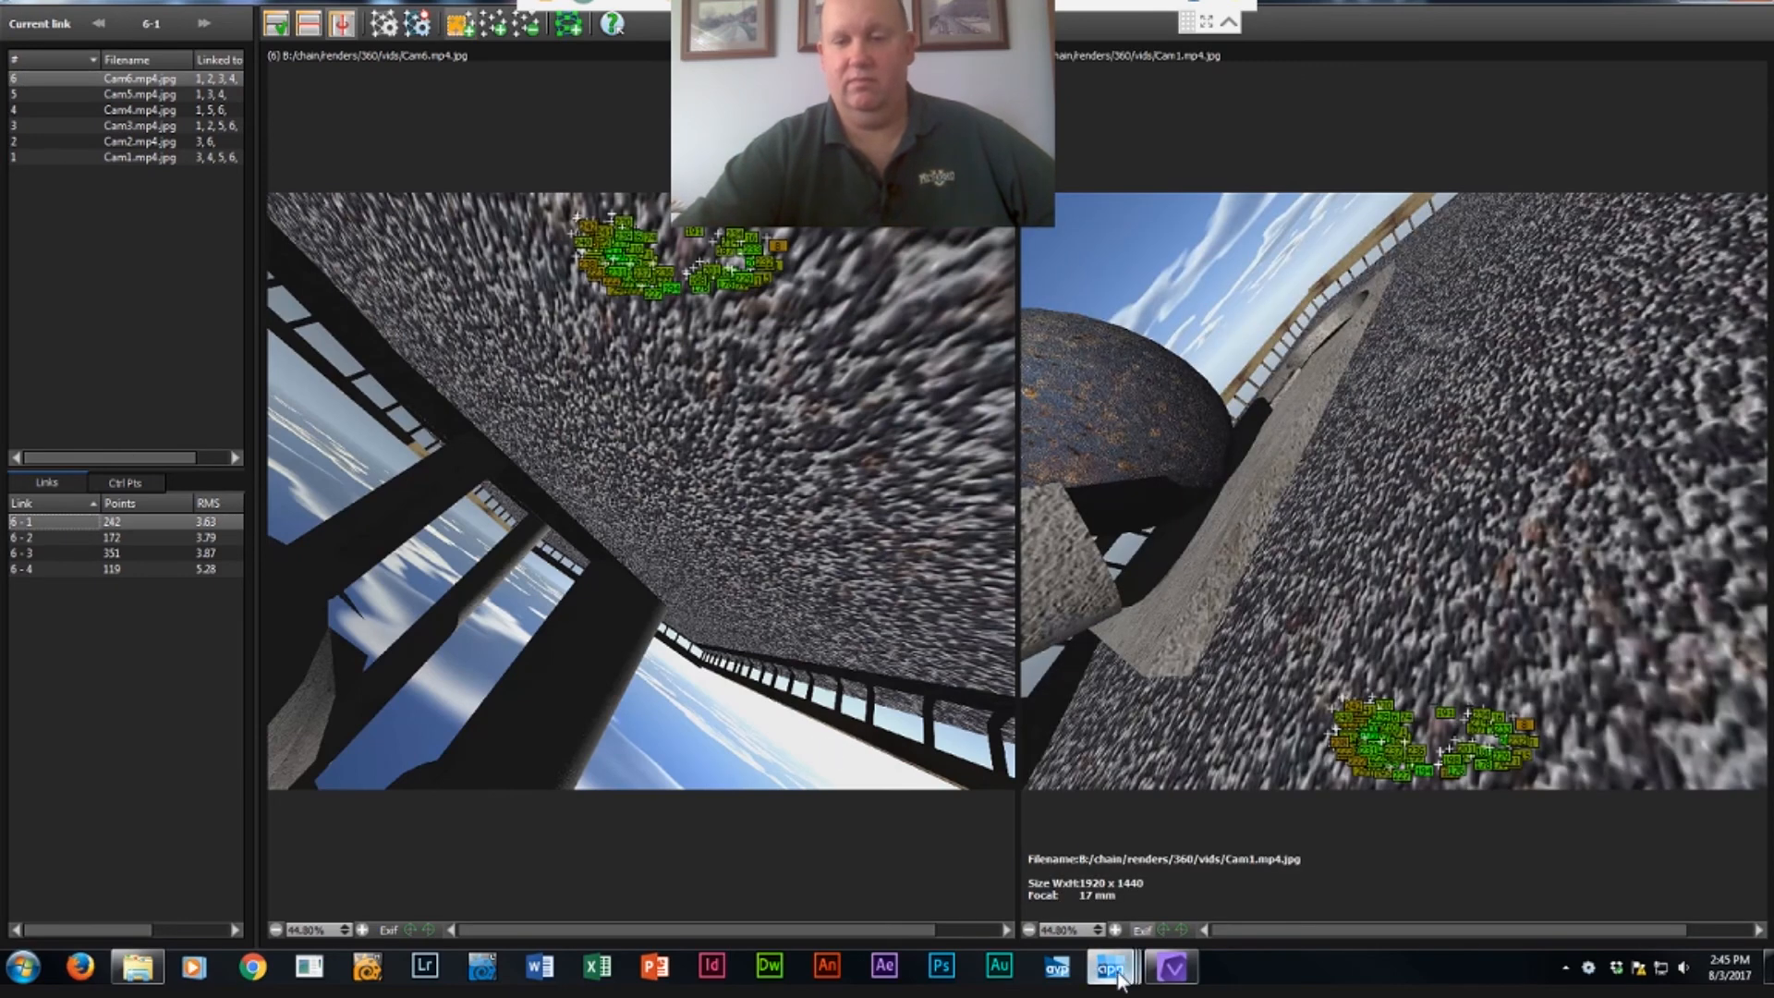
mouse_move(1114, 968)
click(1145, 892)
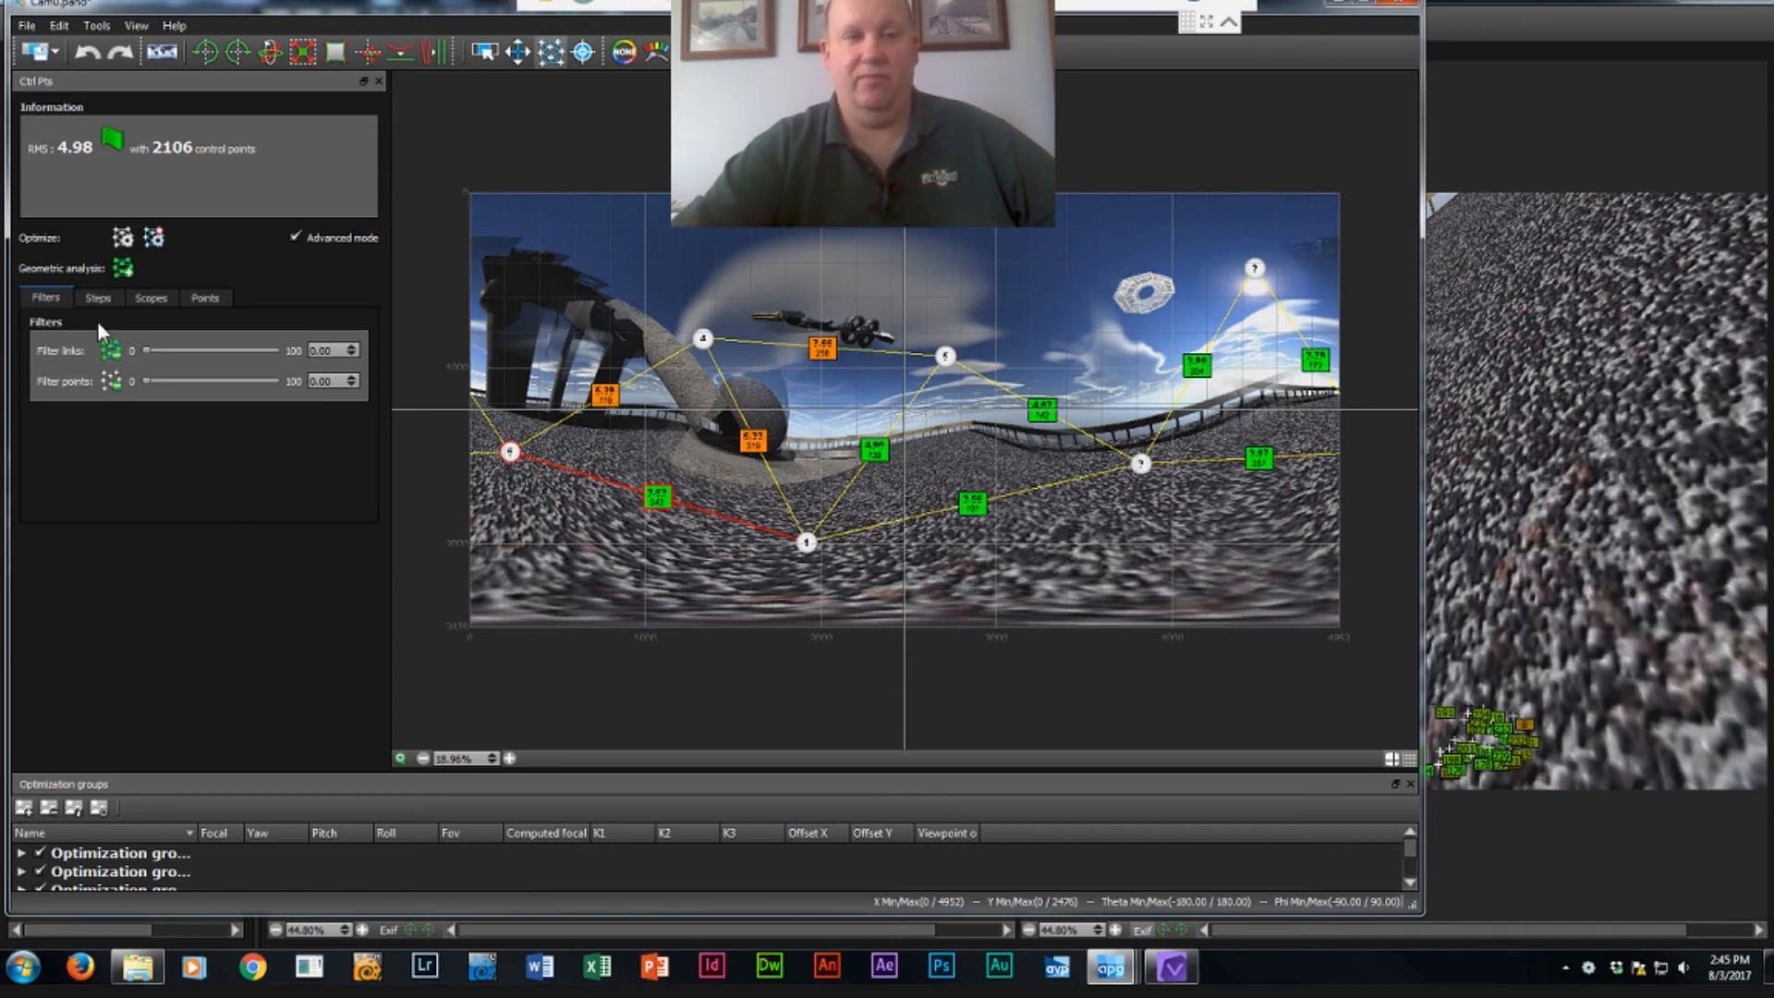
click(399, 758)
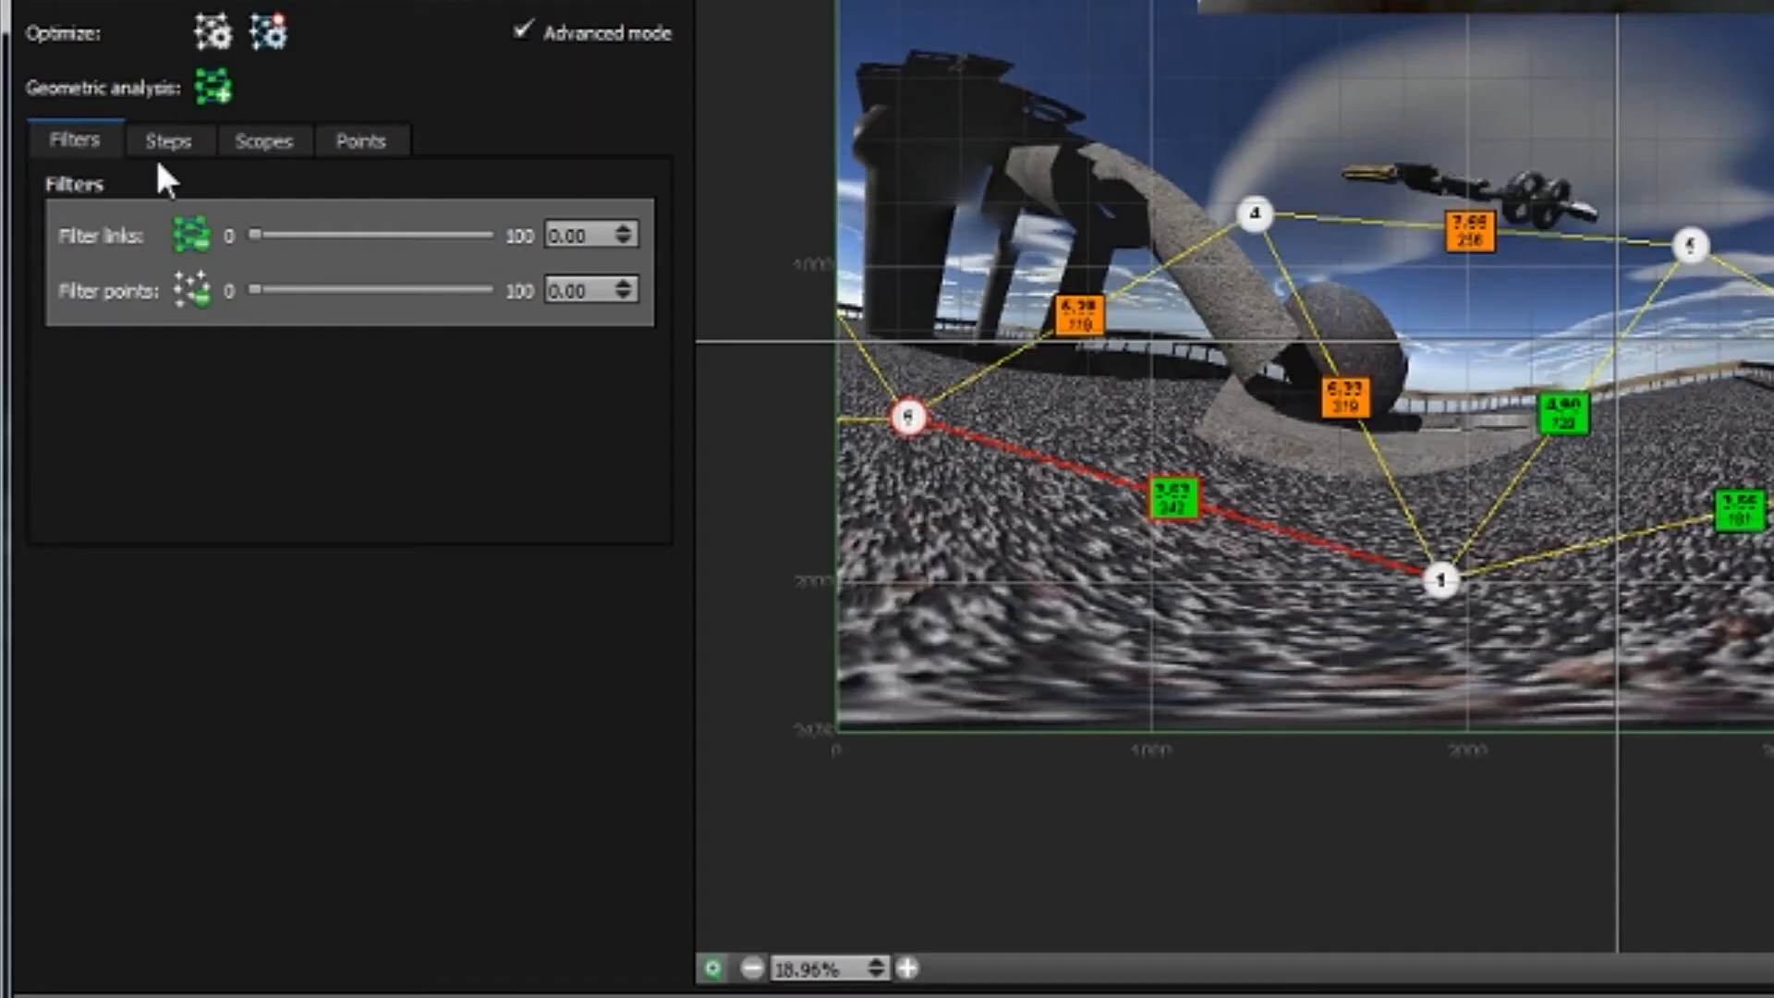
Set the distortion optimization scope to Optimize 3rd order and run the optimization on the panorama.
click(259, 144)
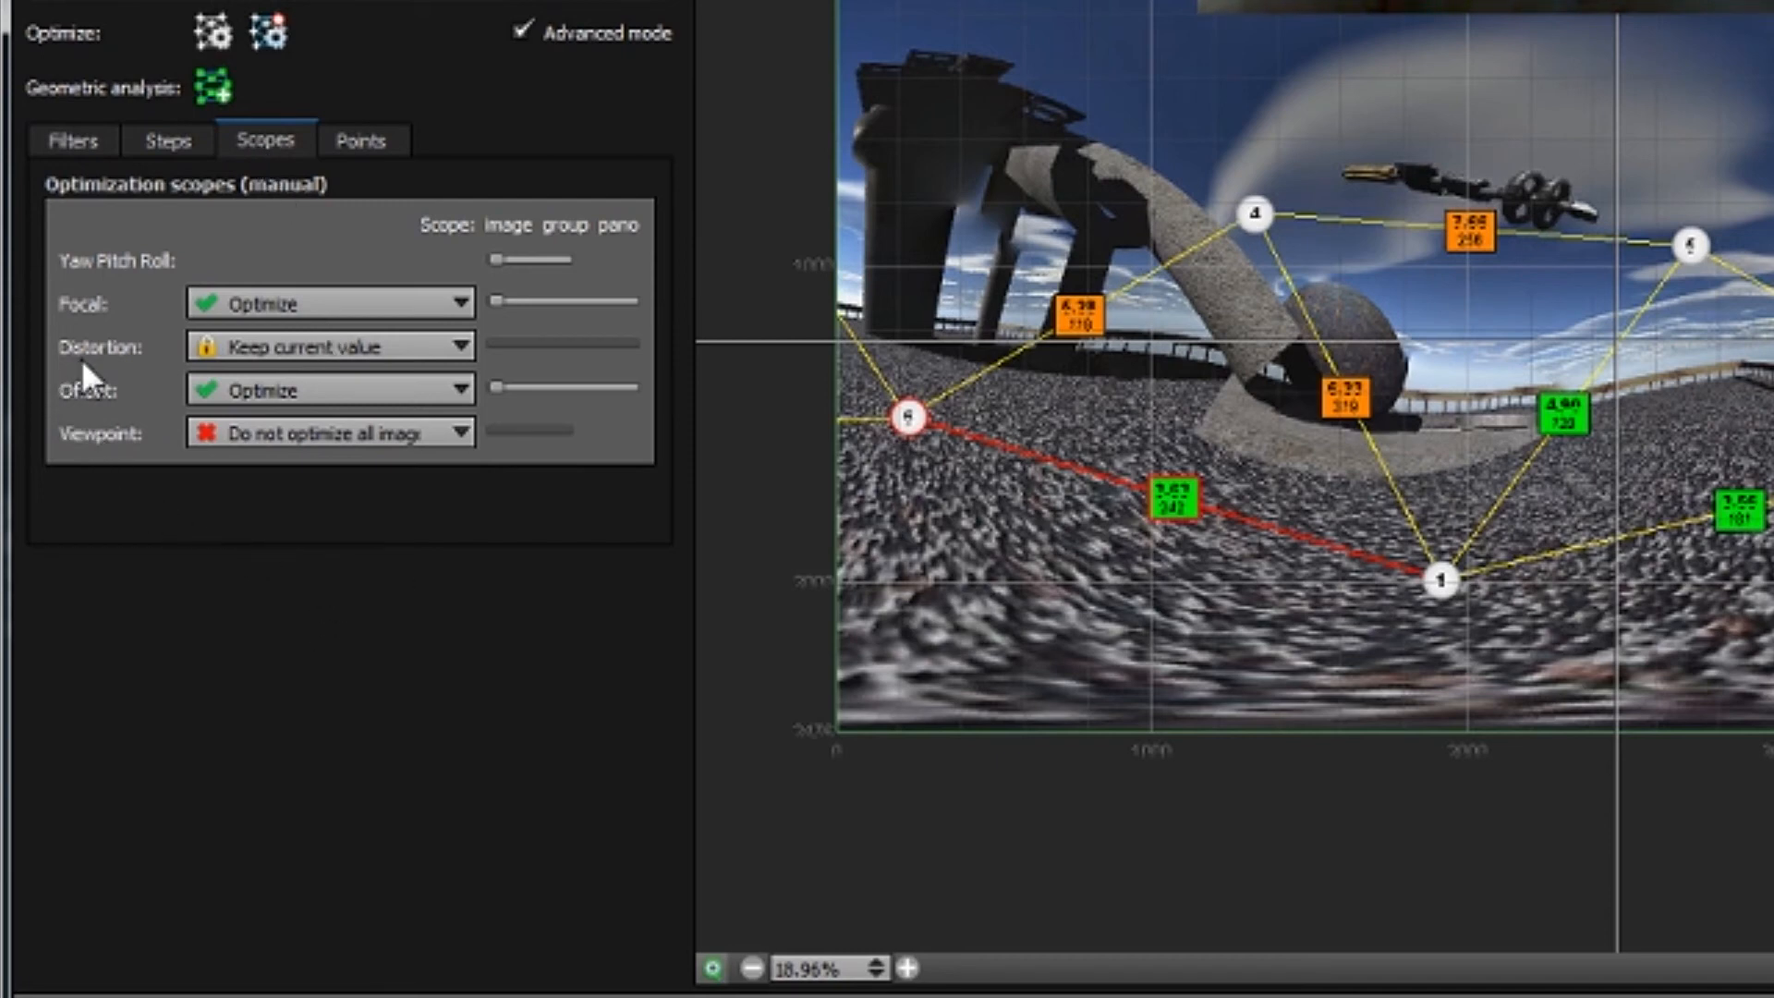
click(461, 347)
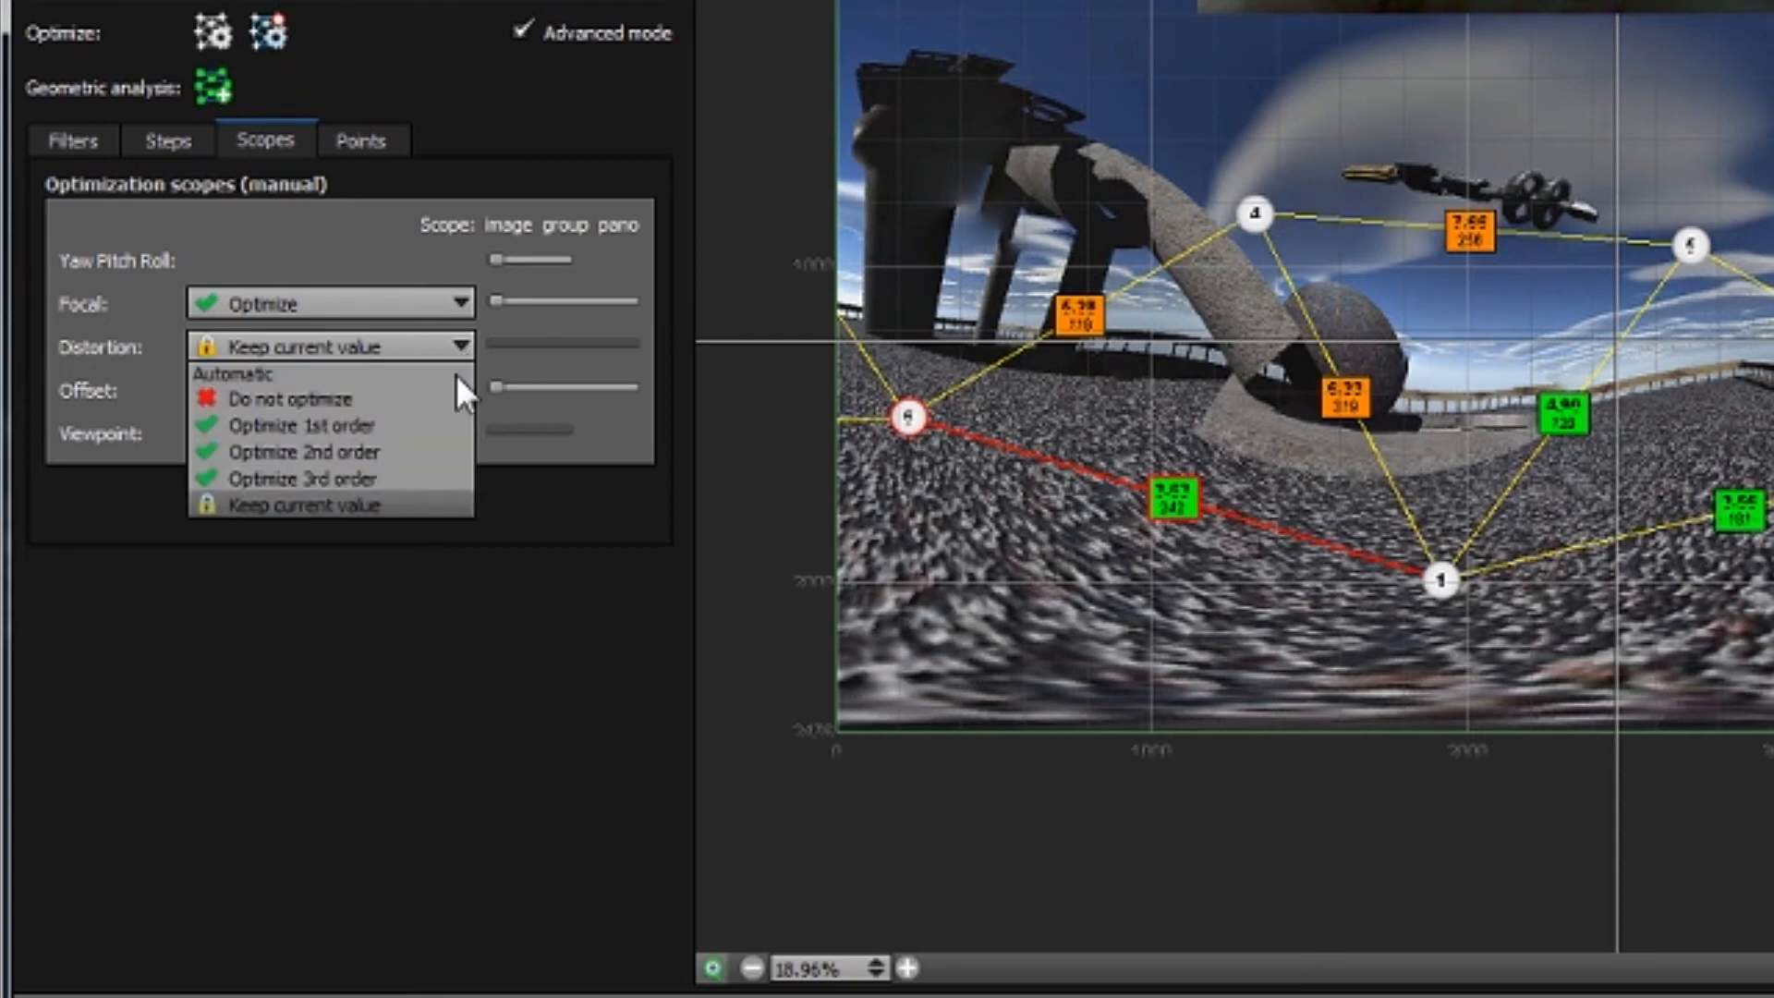
click(396, 436)
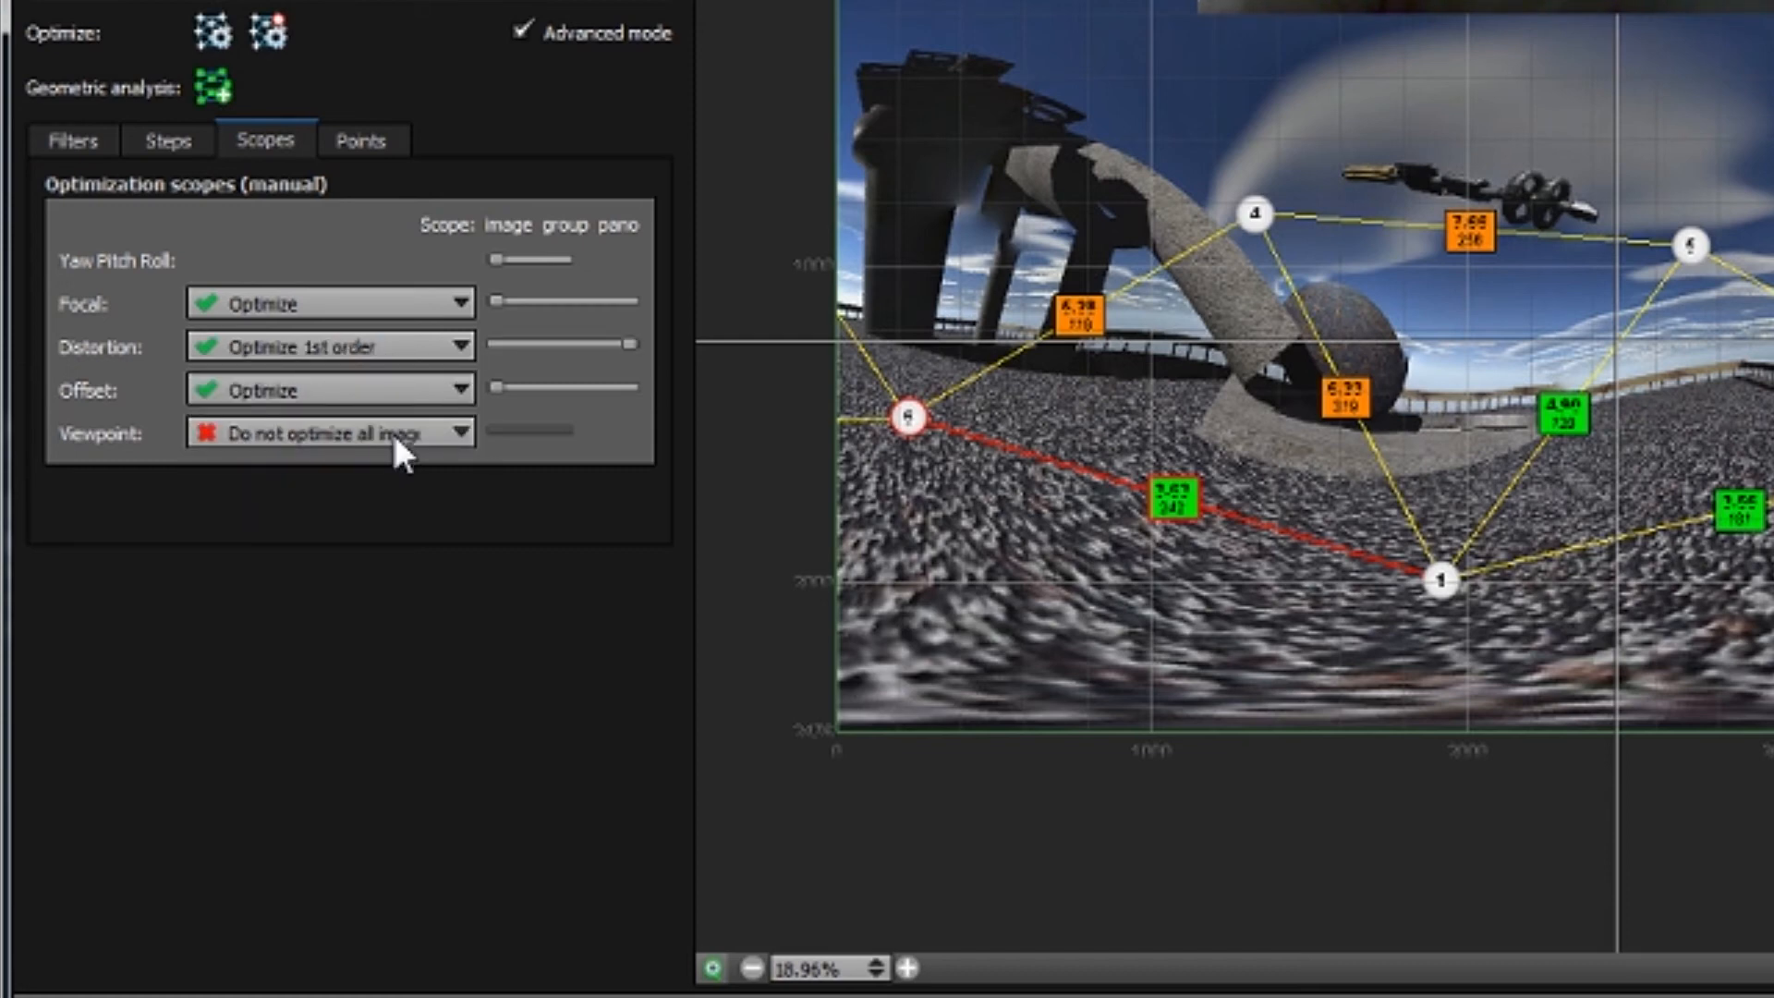
click(452, 342)
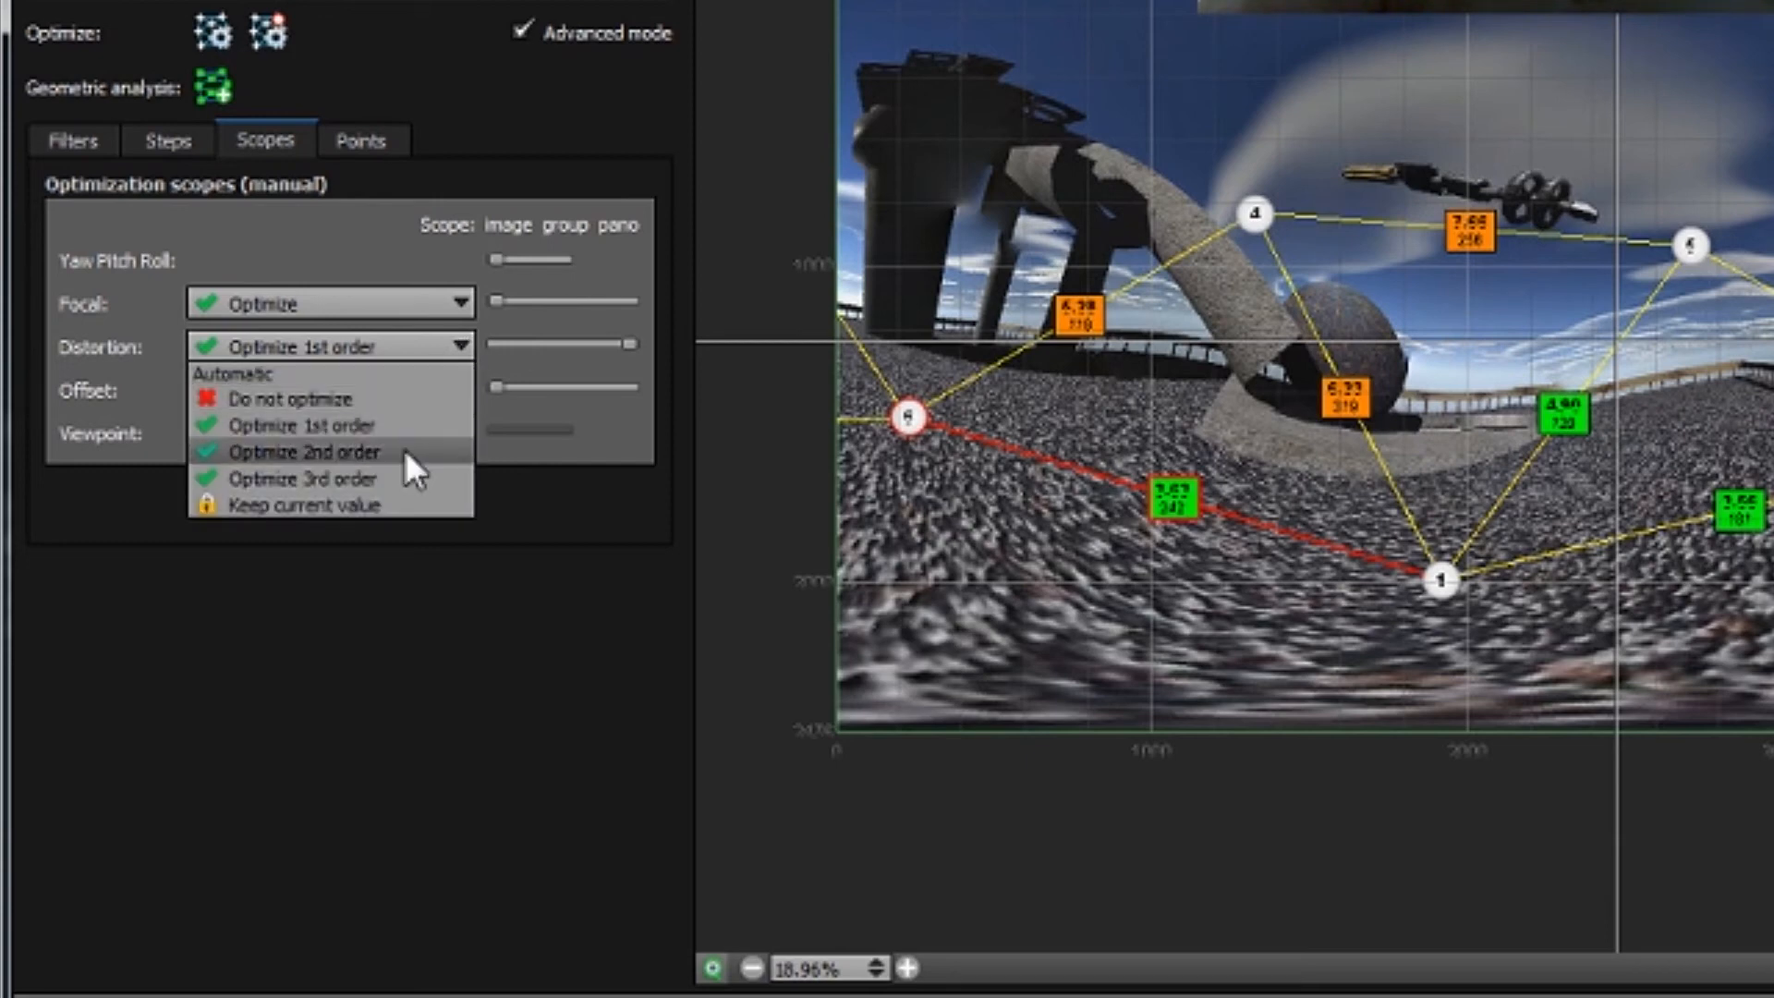
click(403, 469)
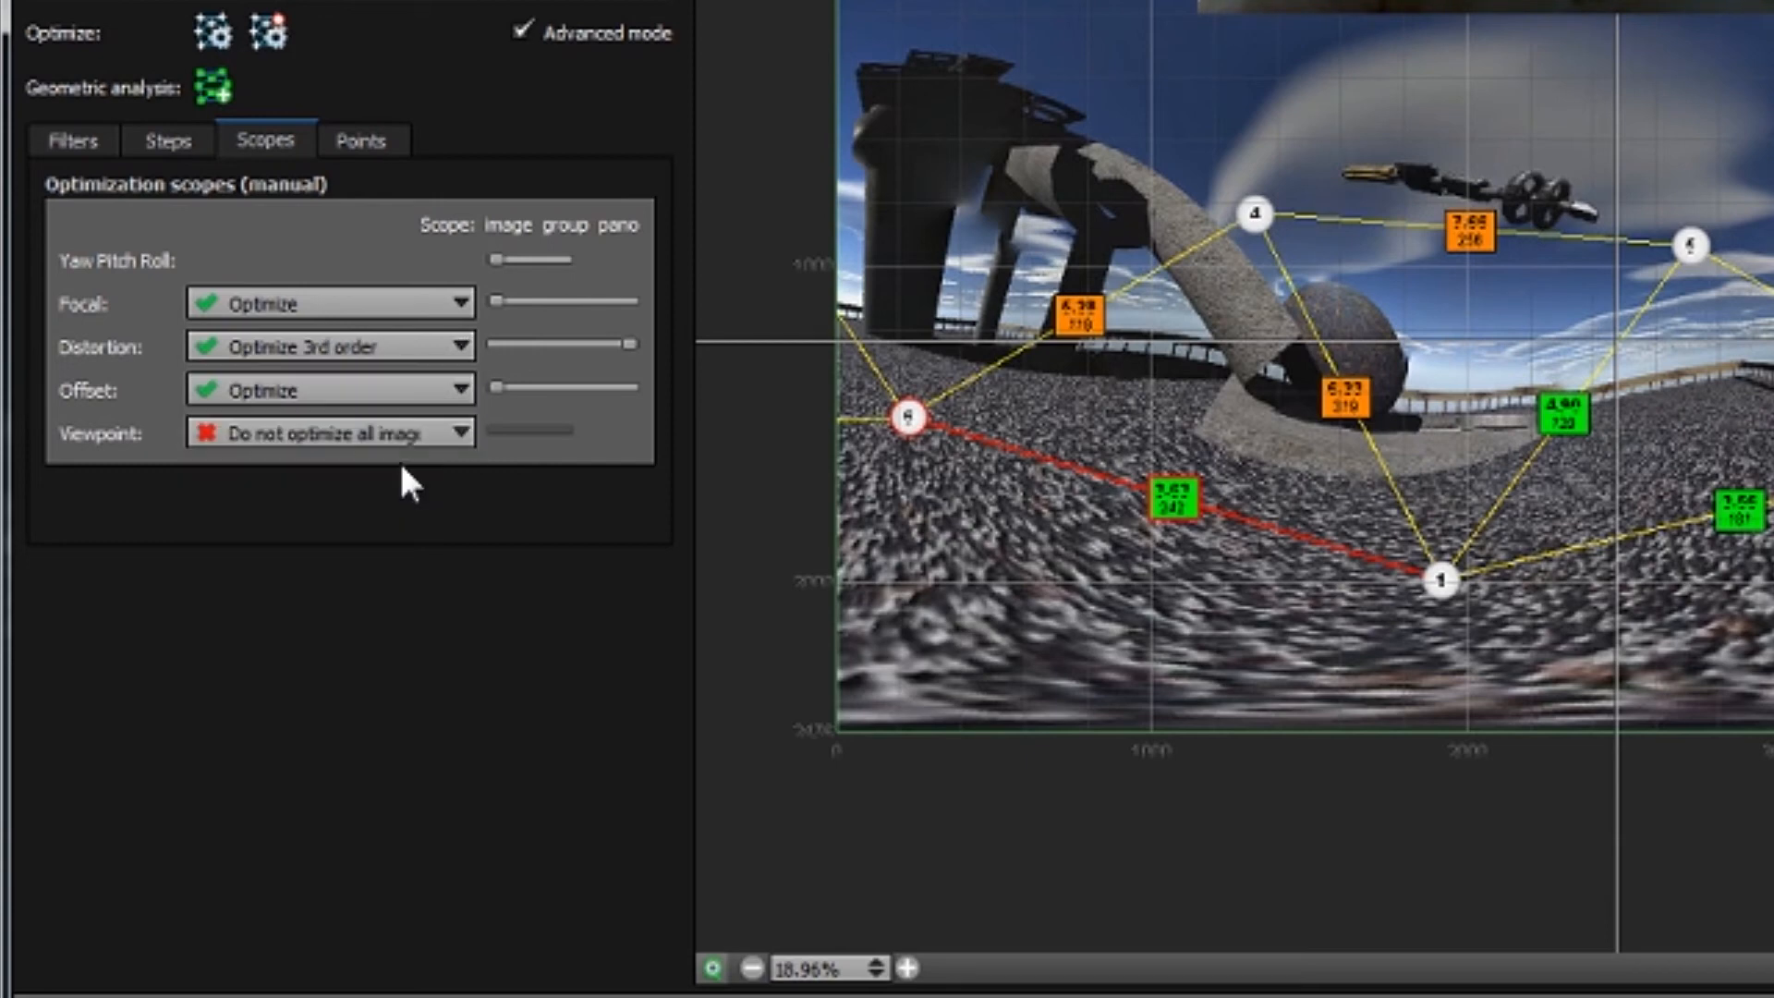
click(462, 345)
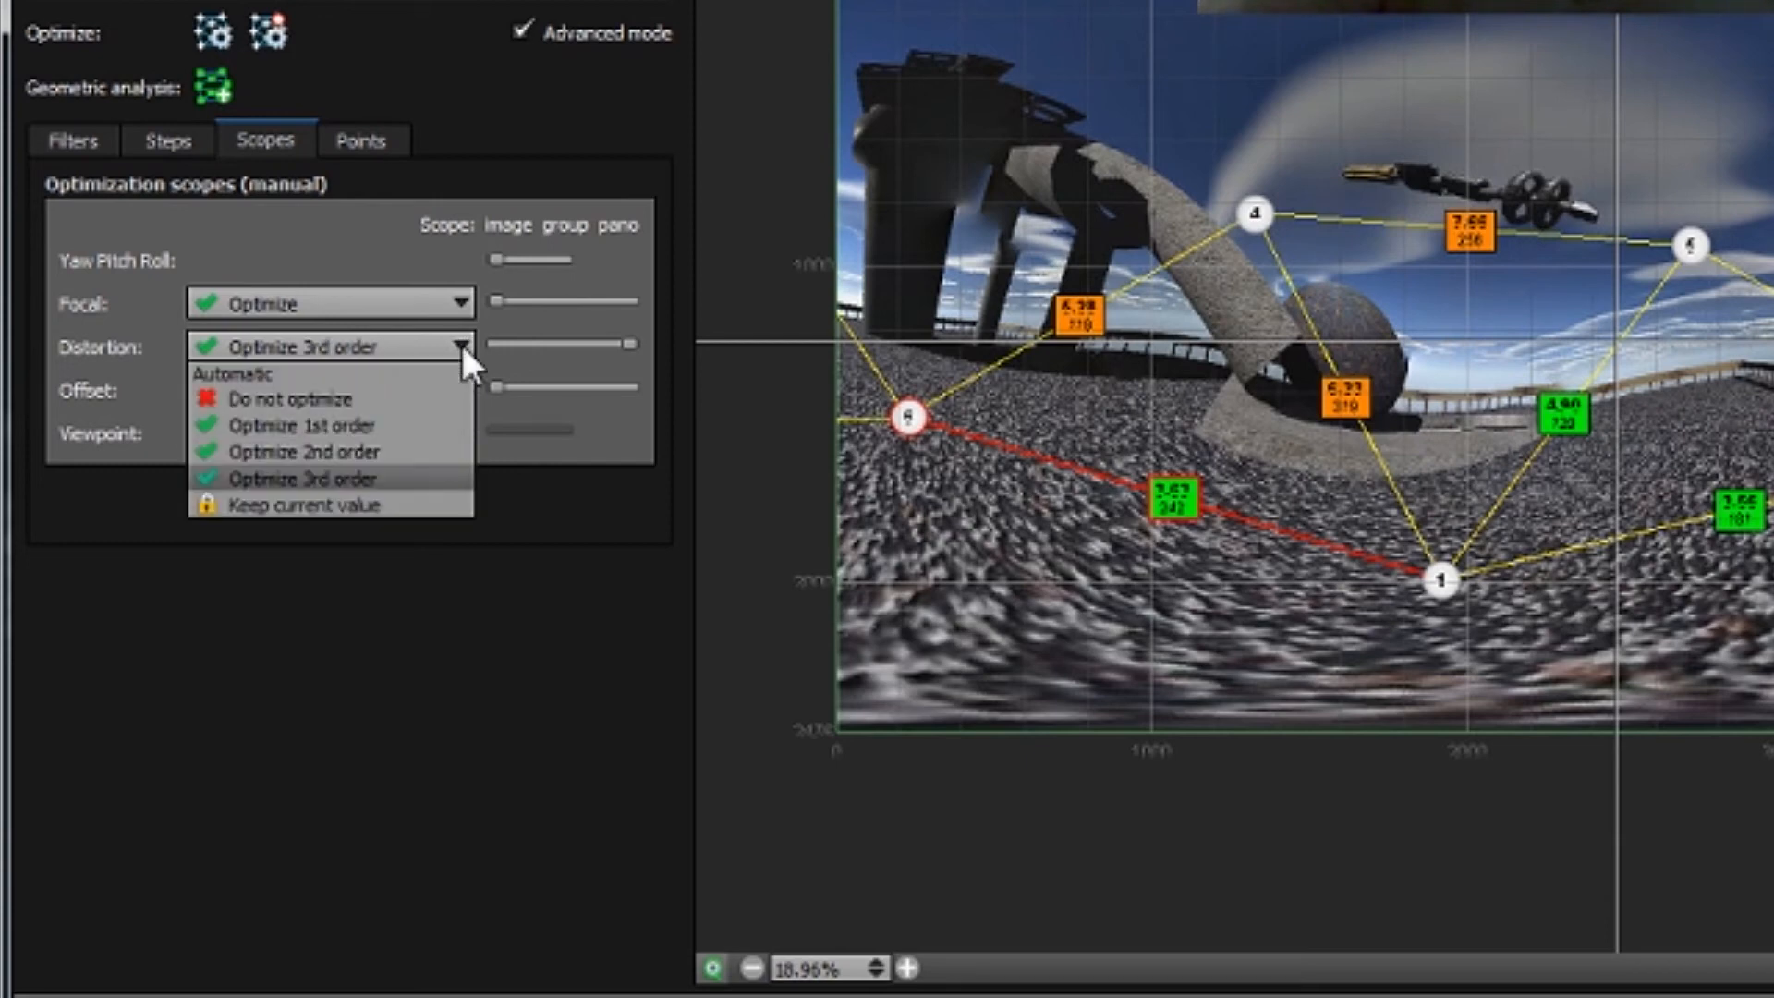
click(401, 473)
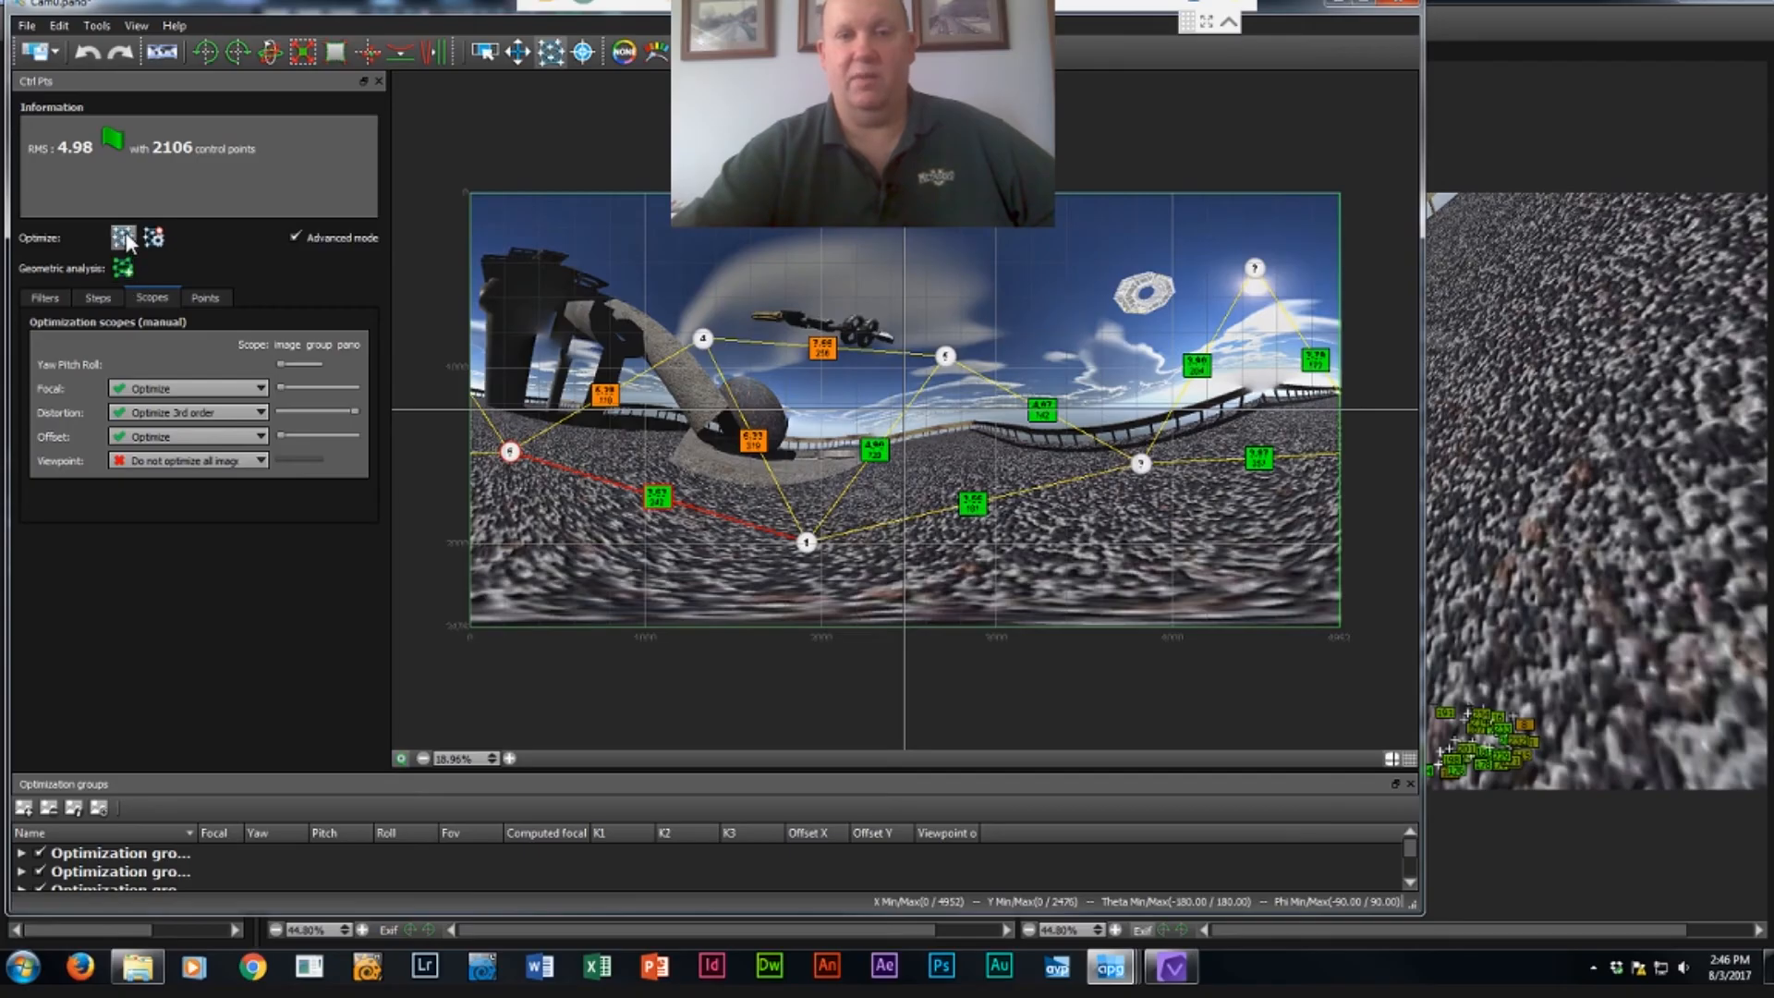
click(124, 237)
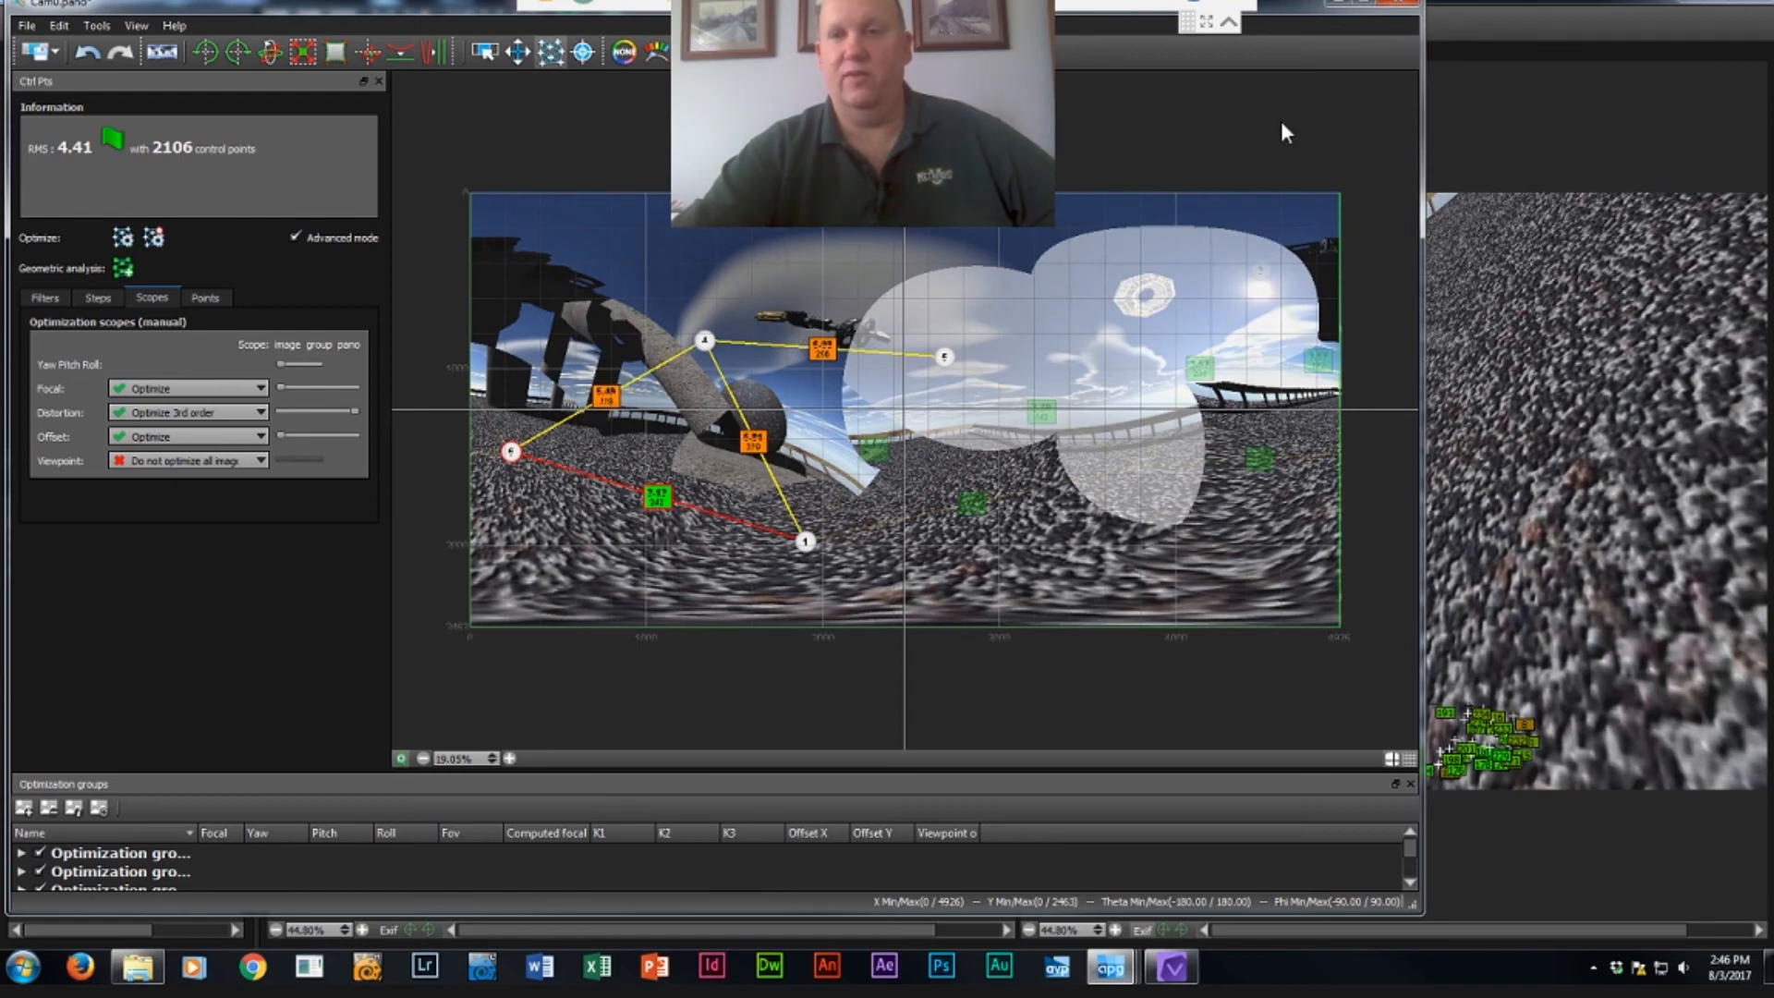
Close the panorama editor and Autopano Giga, save the re-optimized stitch to Cam0.pano, and return to Autopano Video.
click(1410, 5)
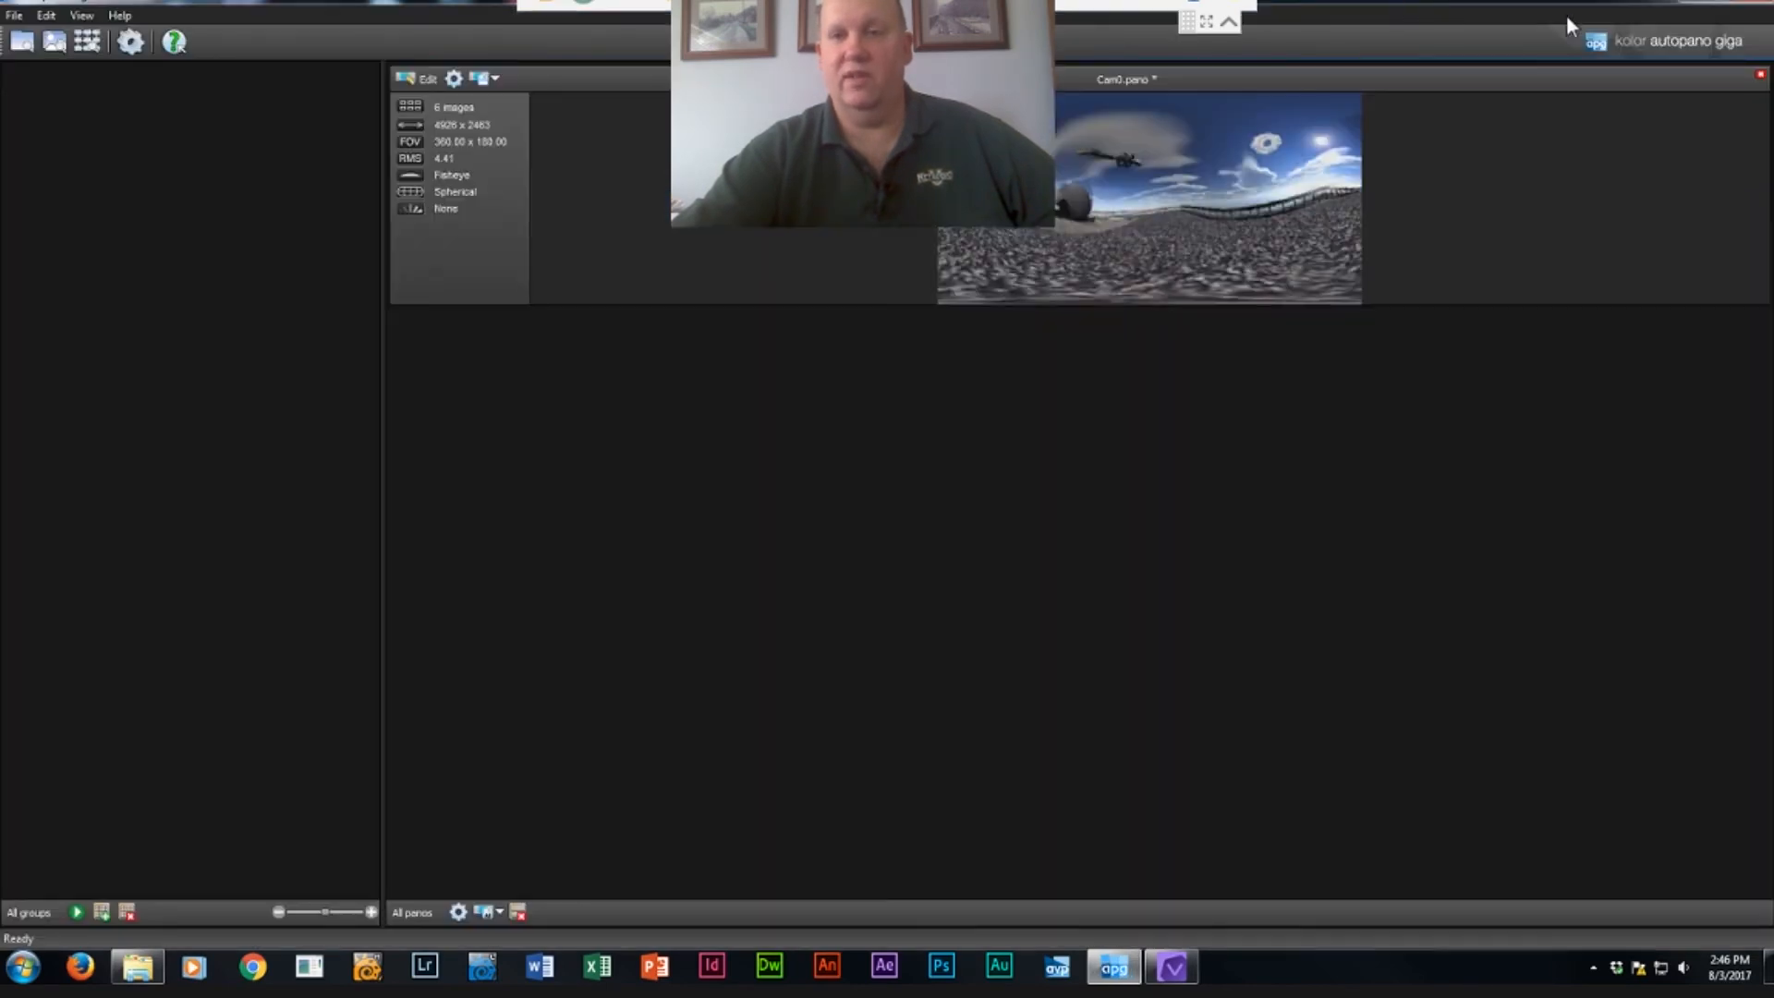
click(1762, 6)
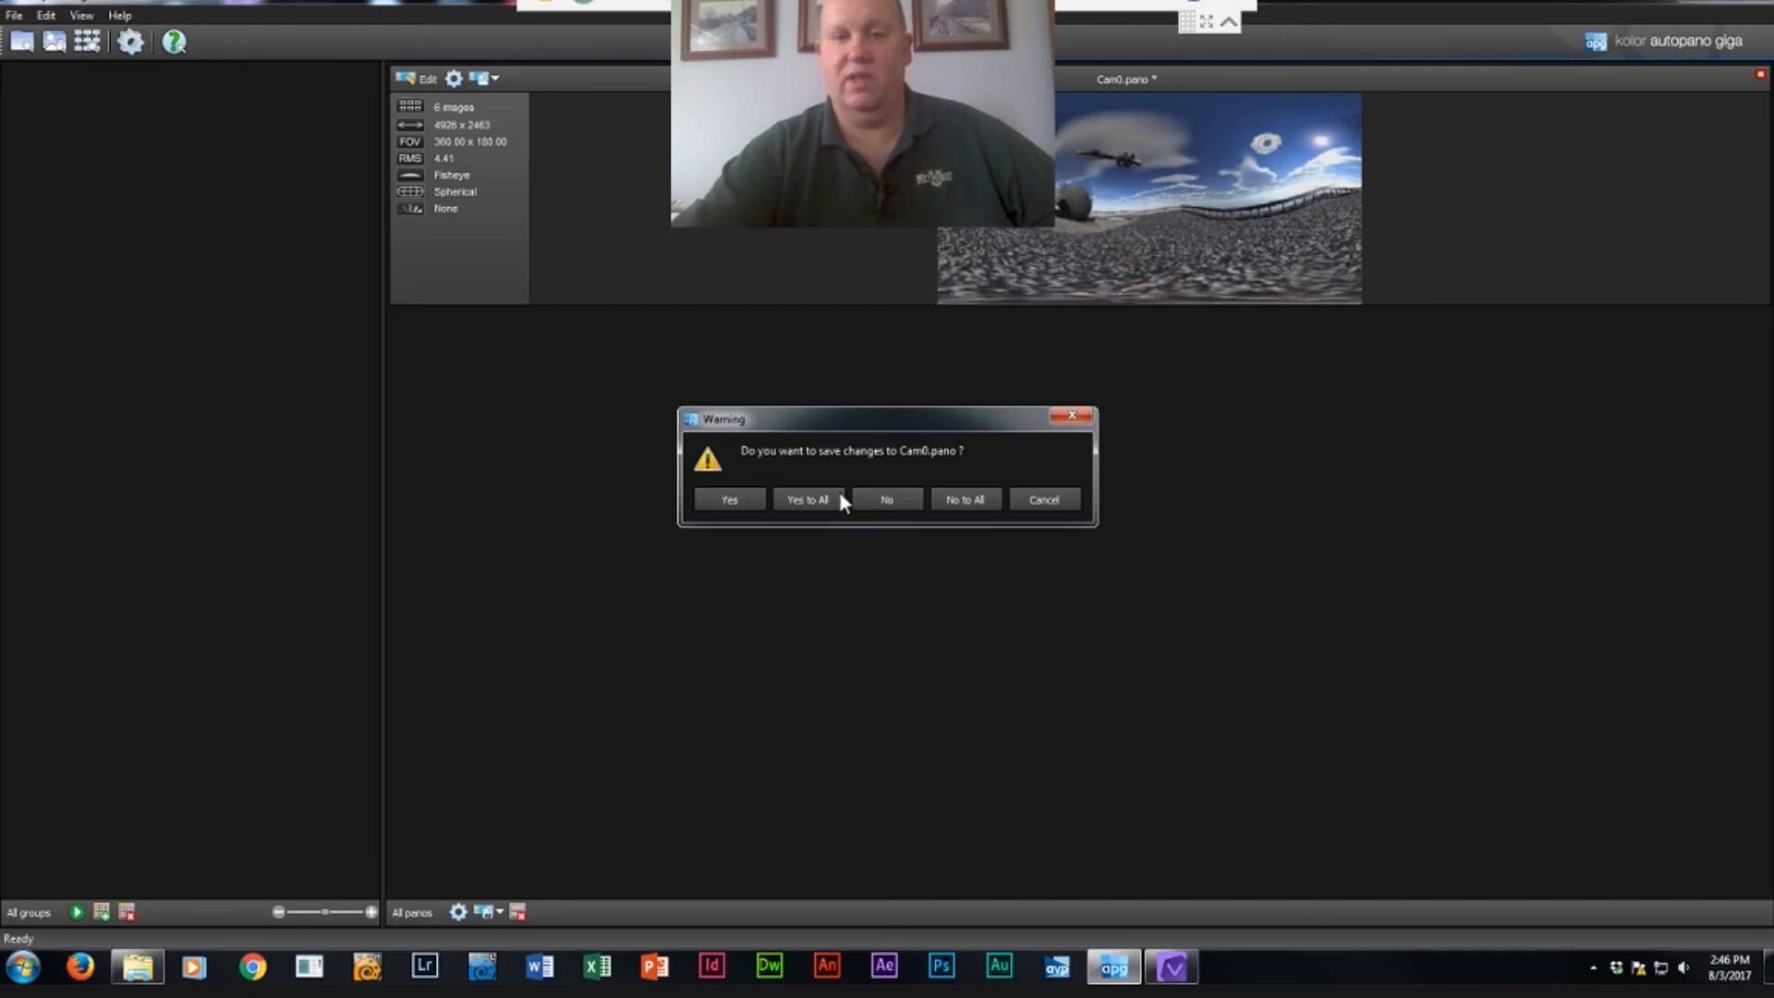
click(740, 504)
key(alt+Tab)
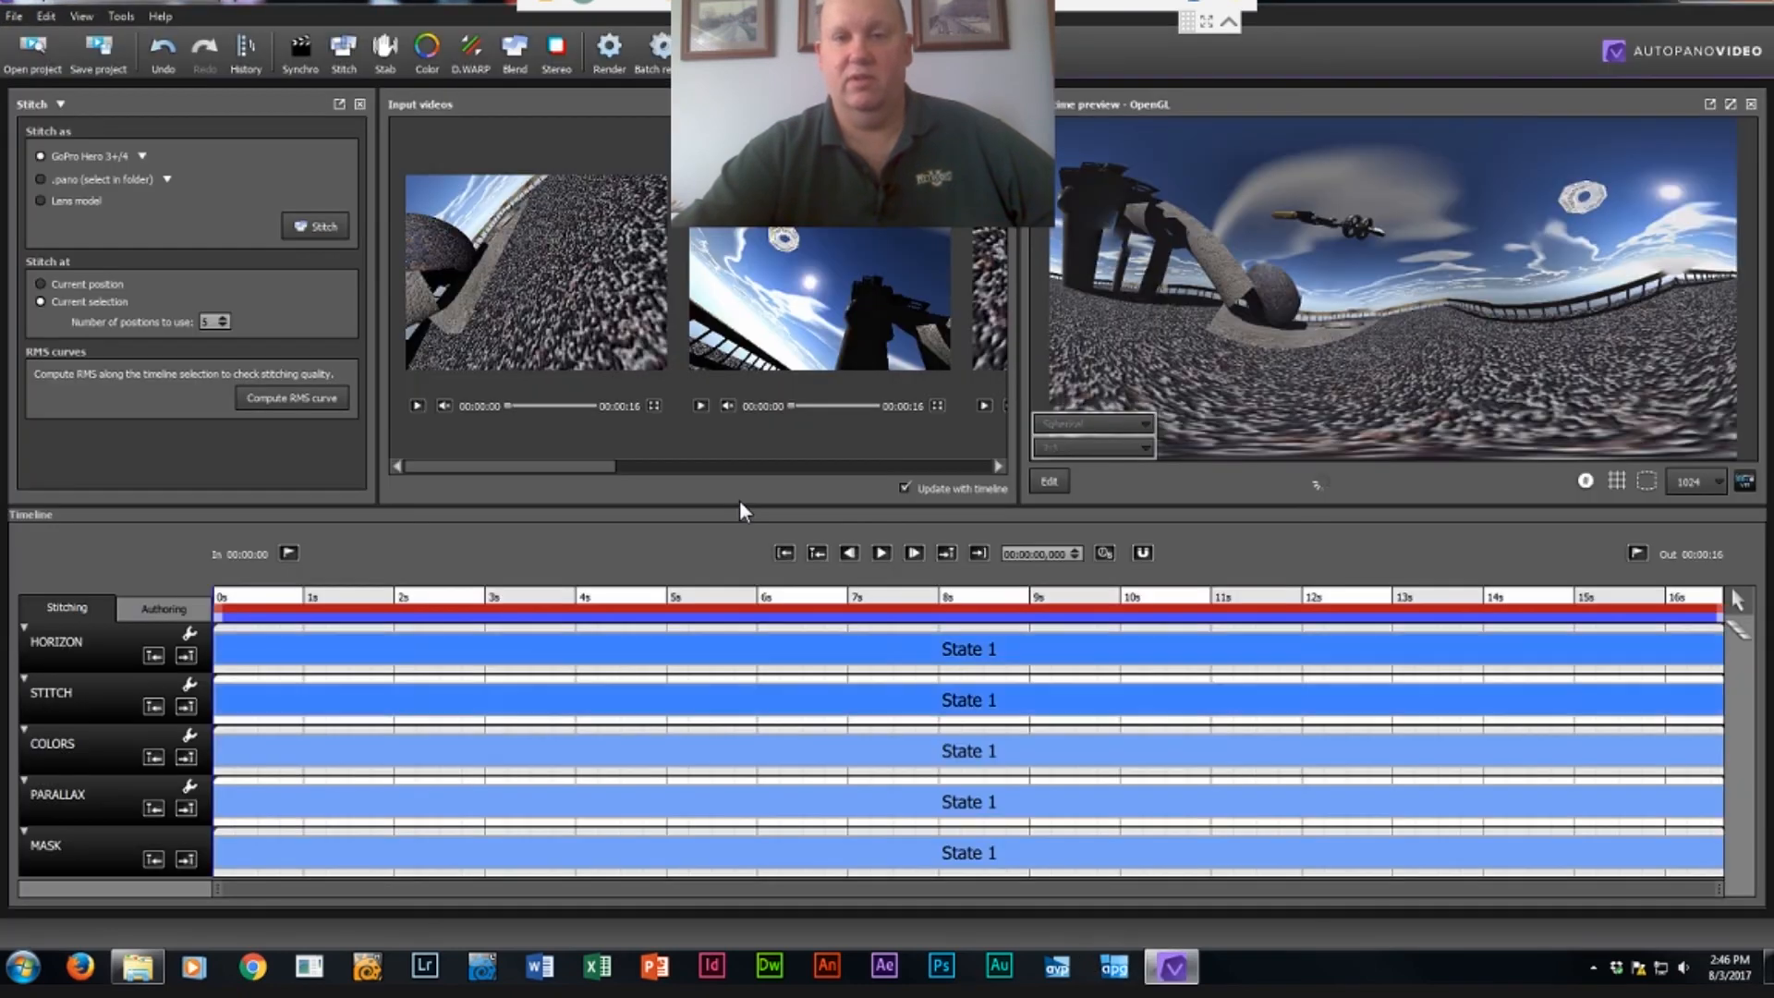
Enlarge the realtime preview, rotate the panorama slightly sideways, and restore the preview to its normal size.
double_click(1395, 284)
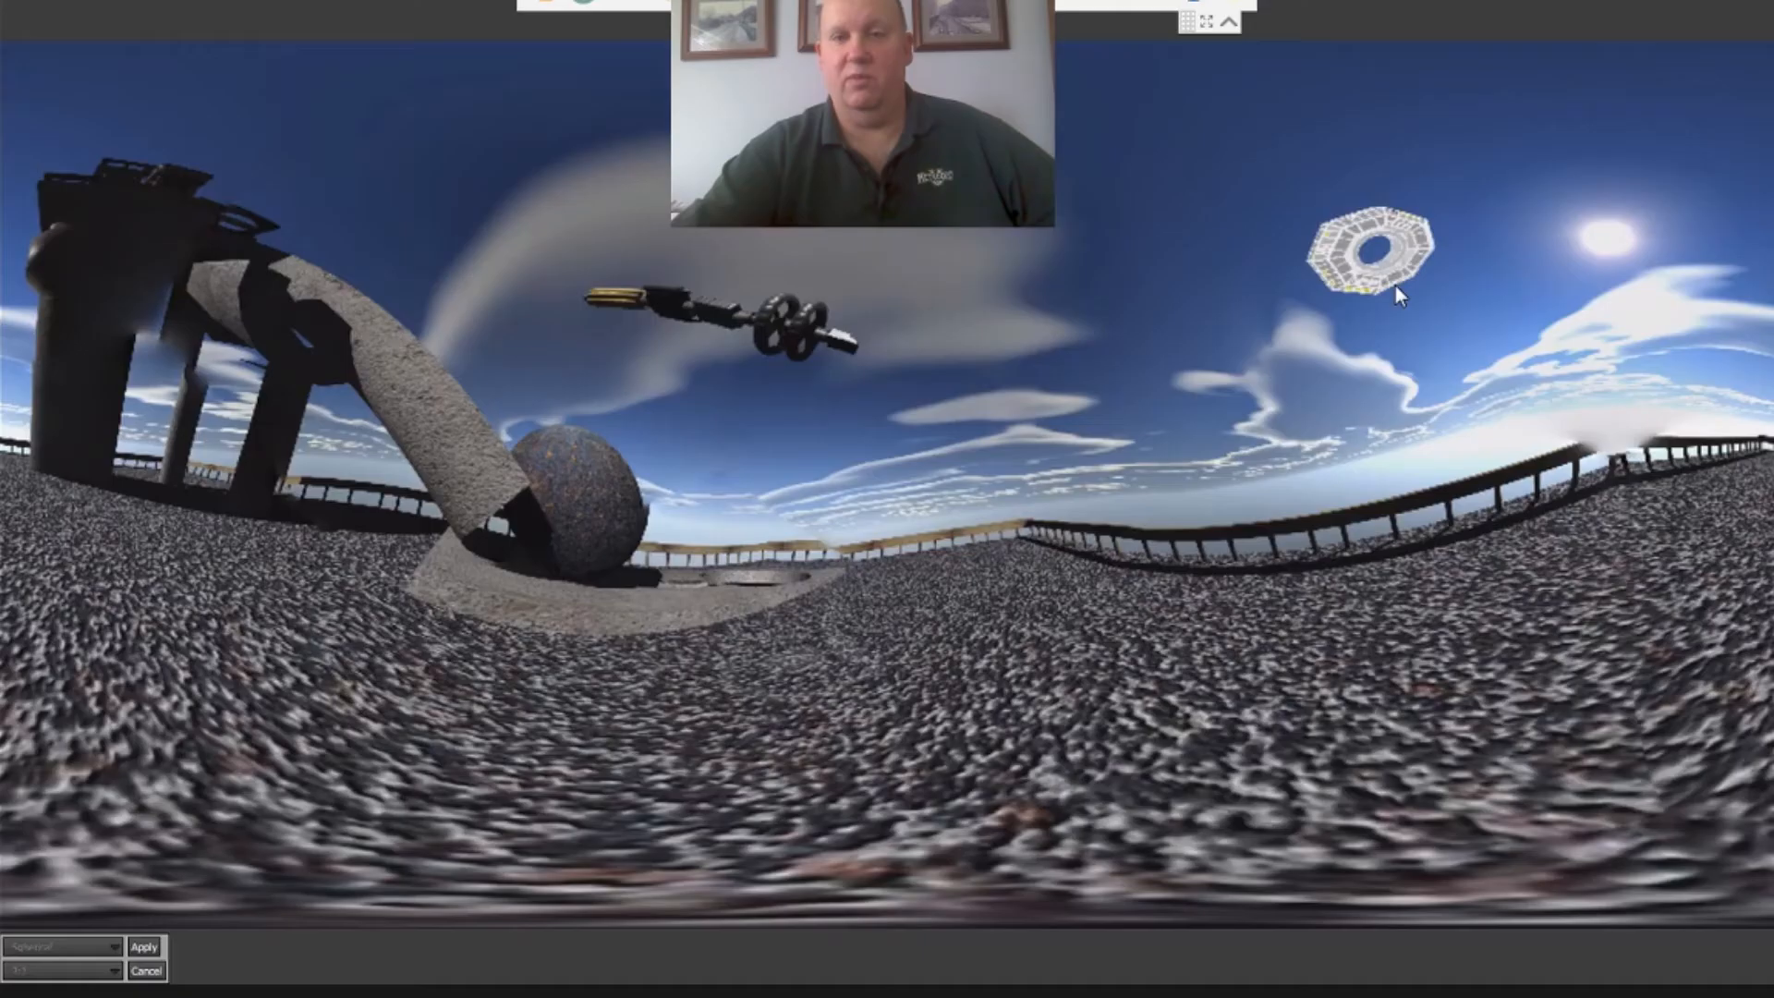
drag(906, 395, 843, 405)
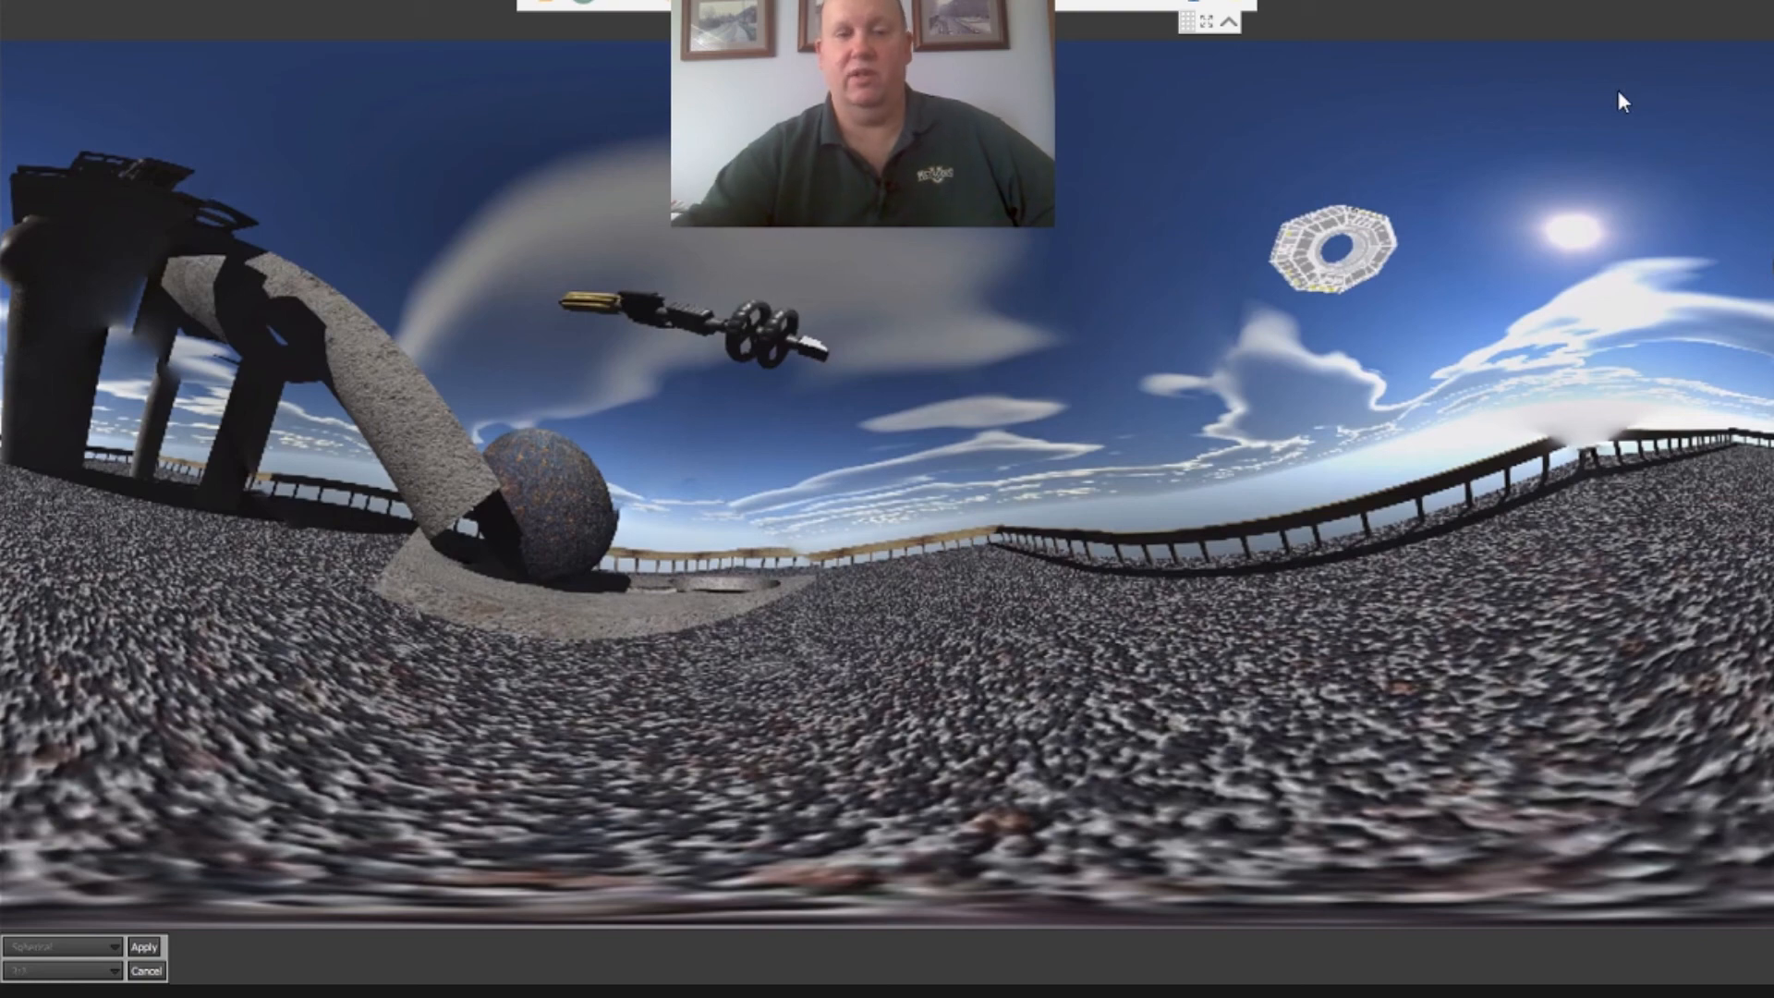
double_click(1138, 259)
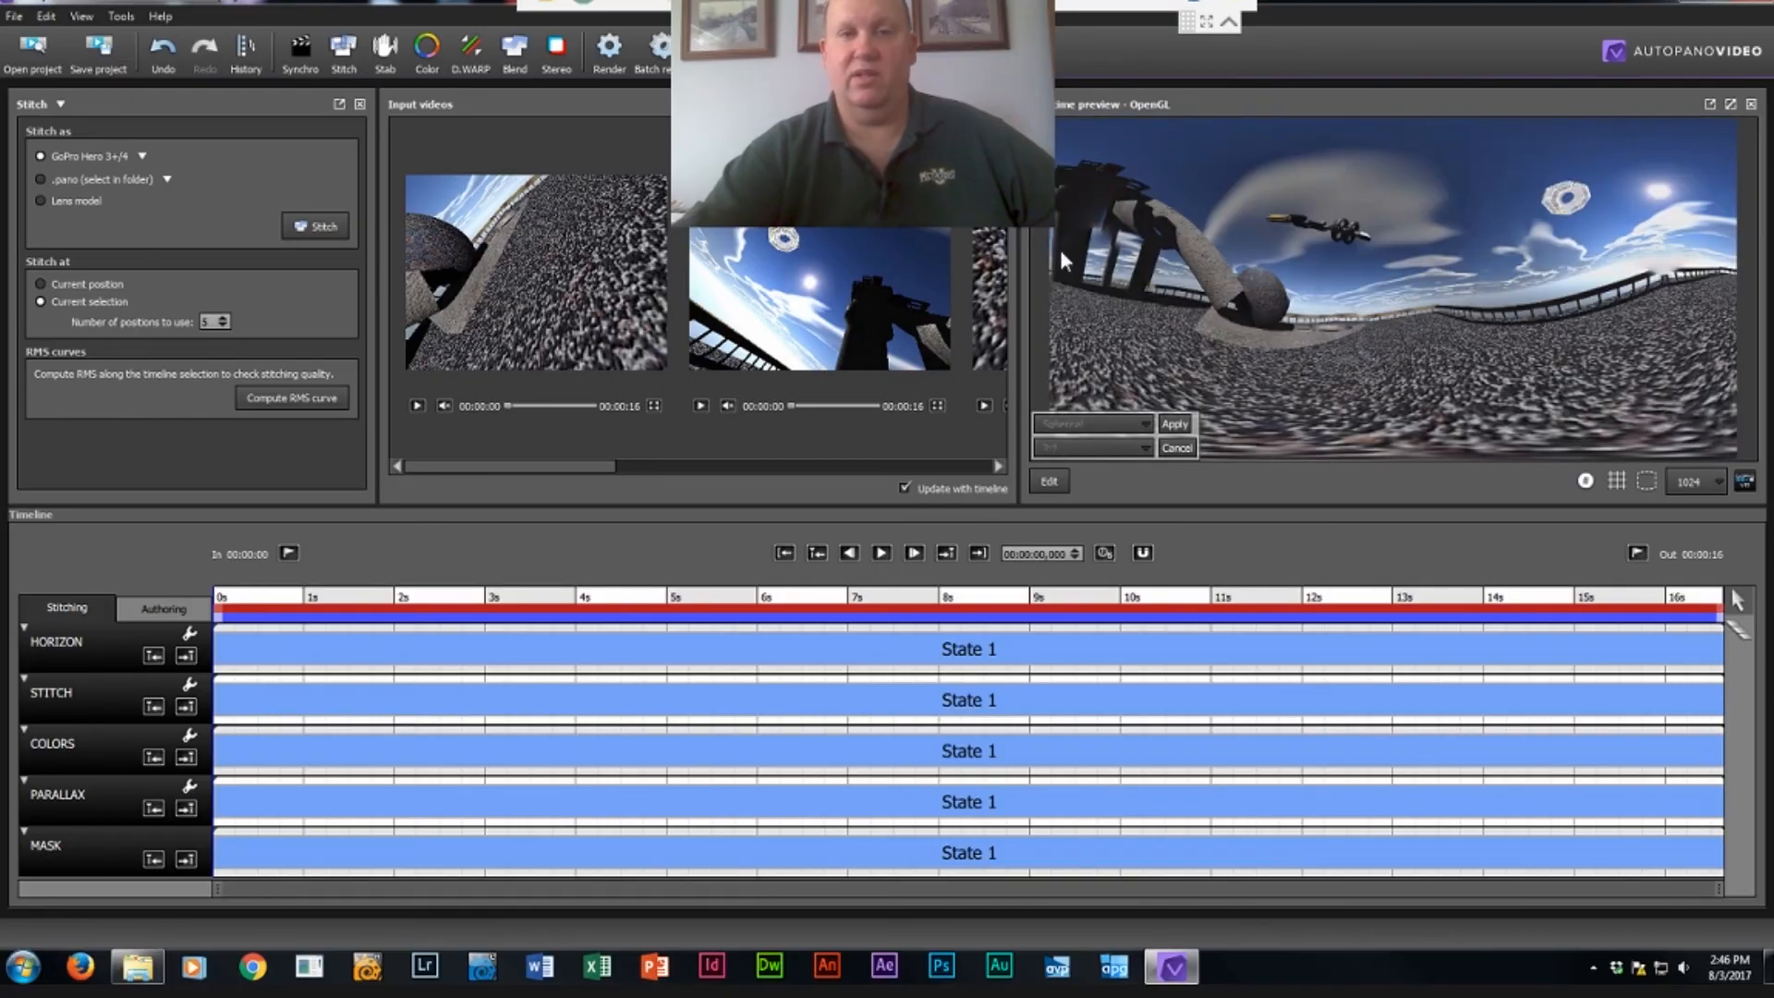
Open the render settings for the panorama video and set the output width to 1440 pixels.
click(610, 54)
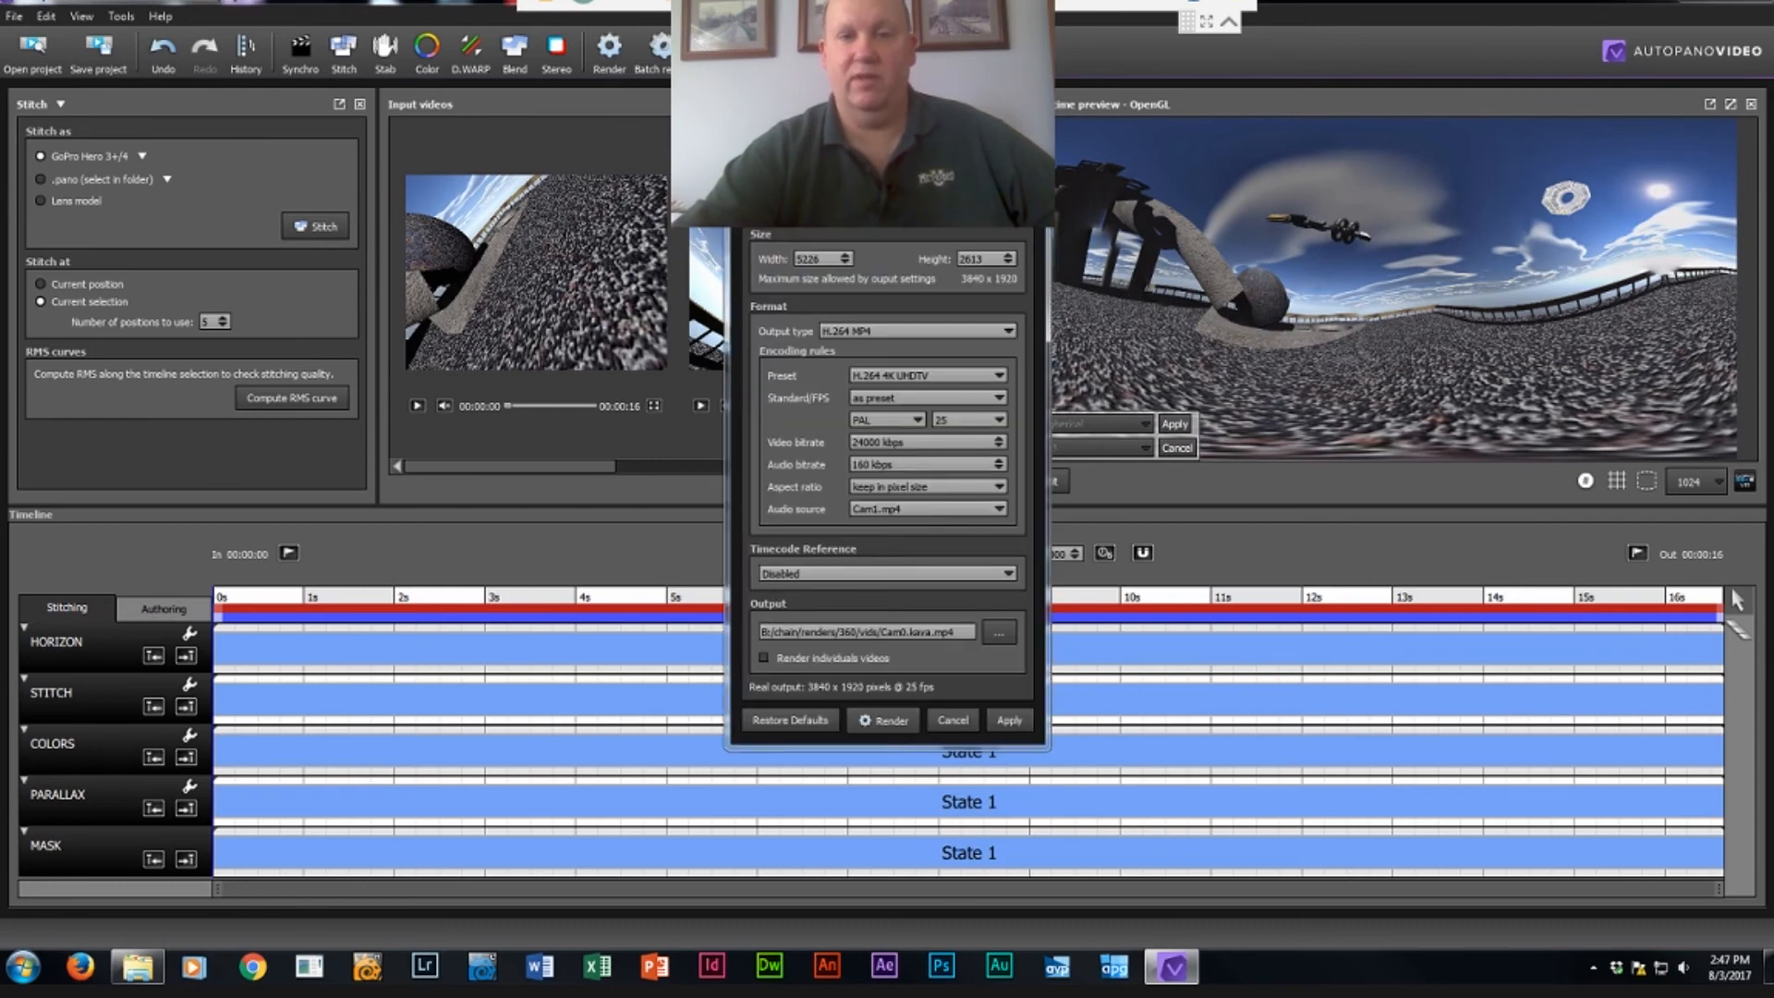
drag(873, 212, 813, 324)
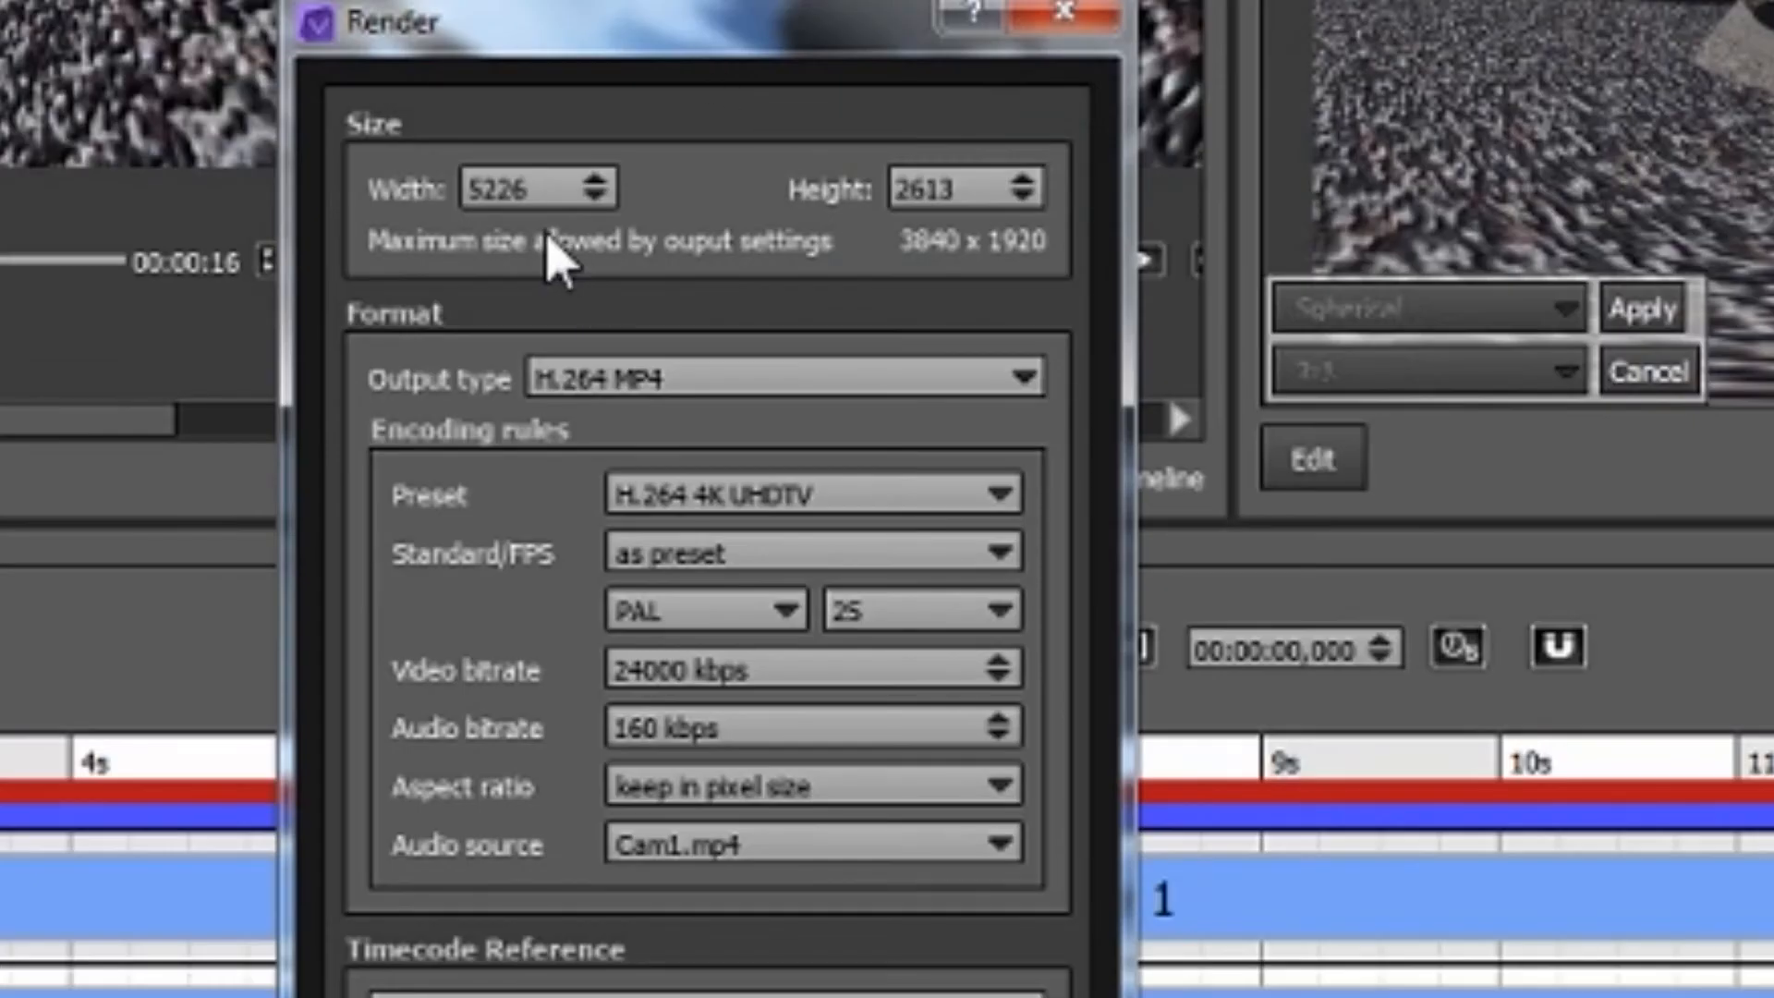
double_click(477, 192)
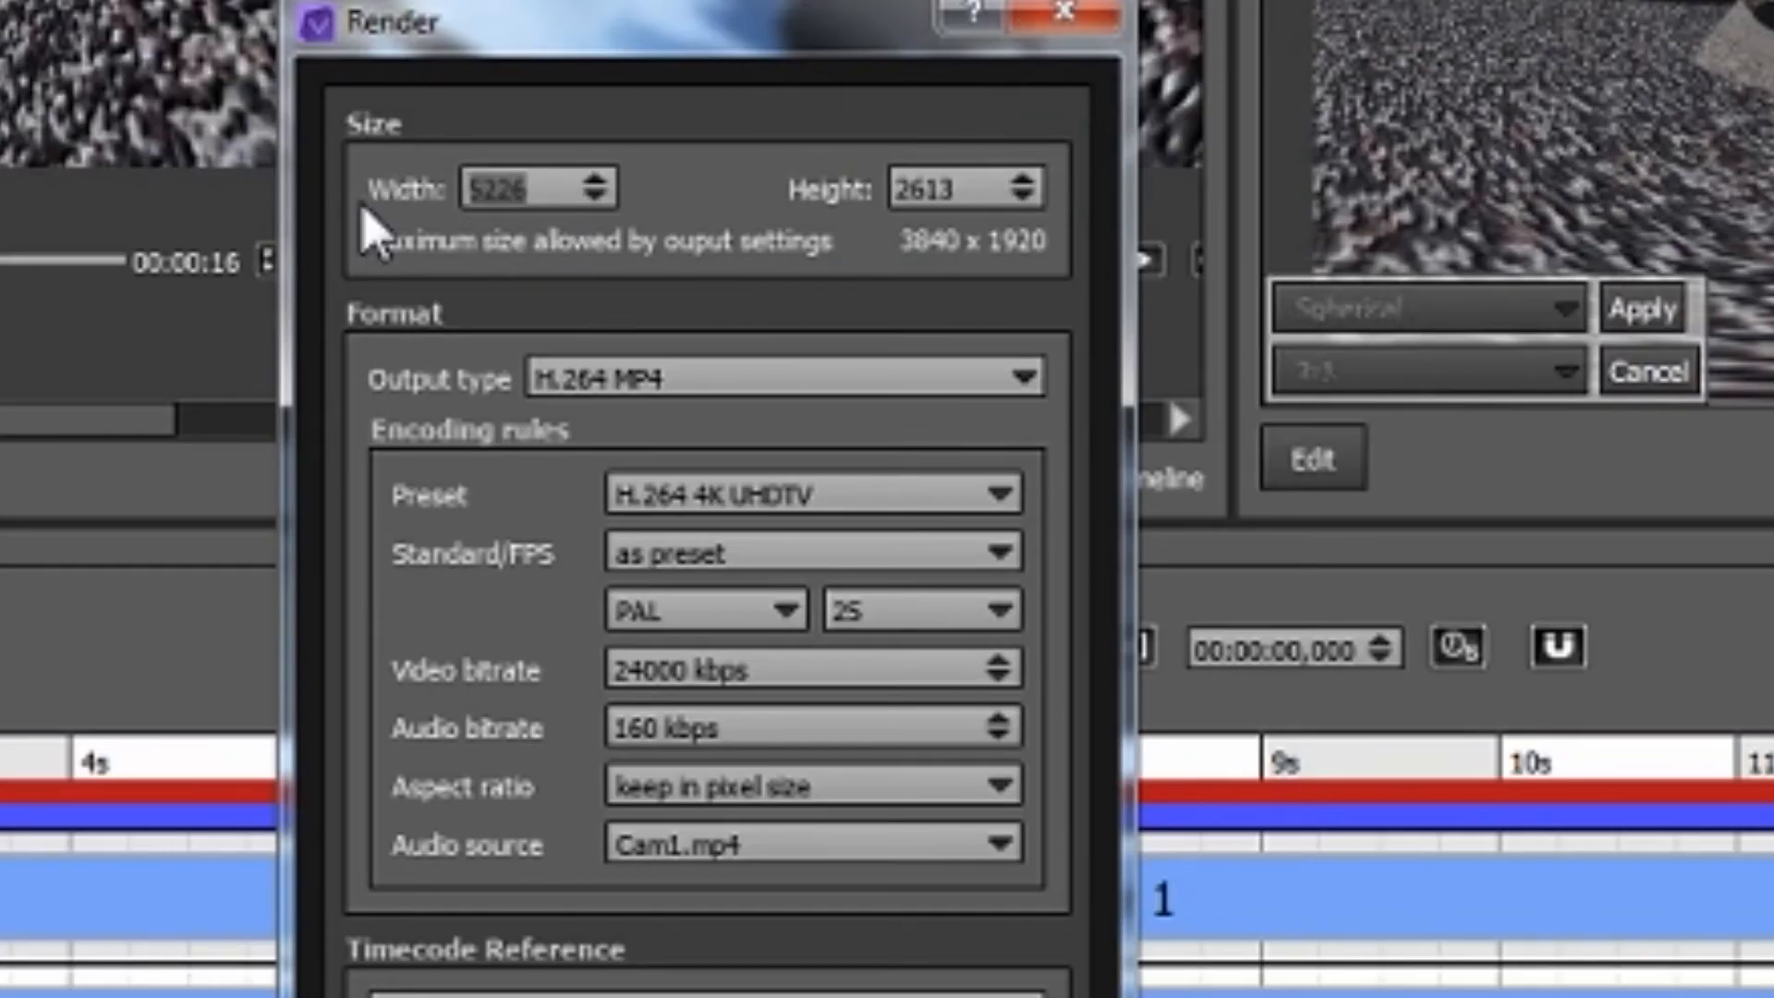
text(1440)
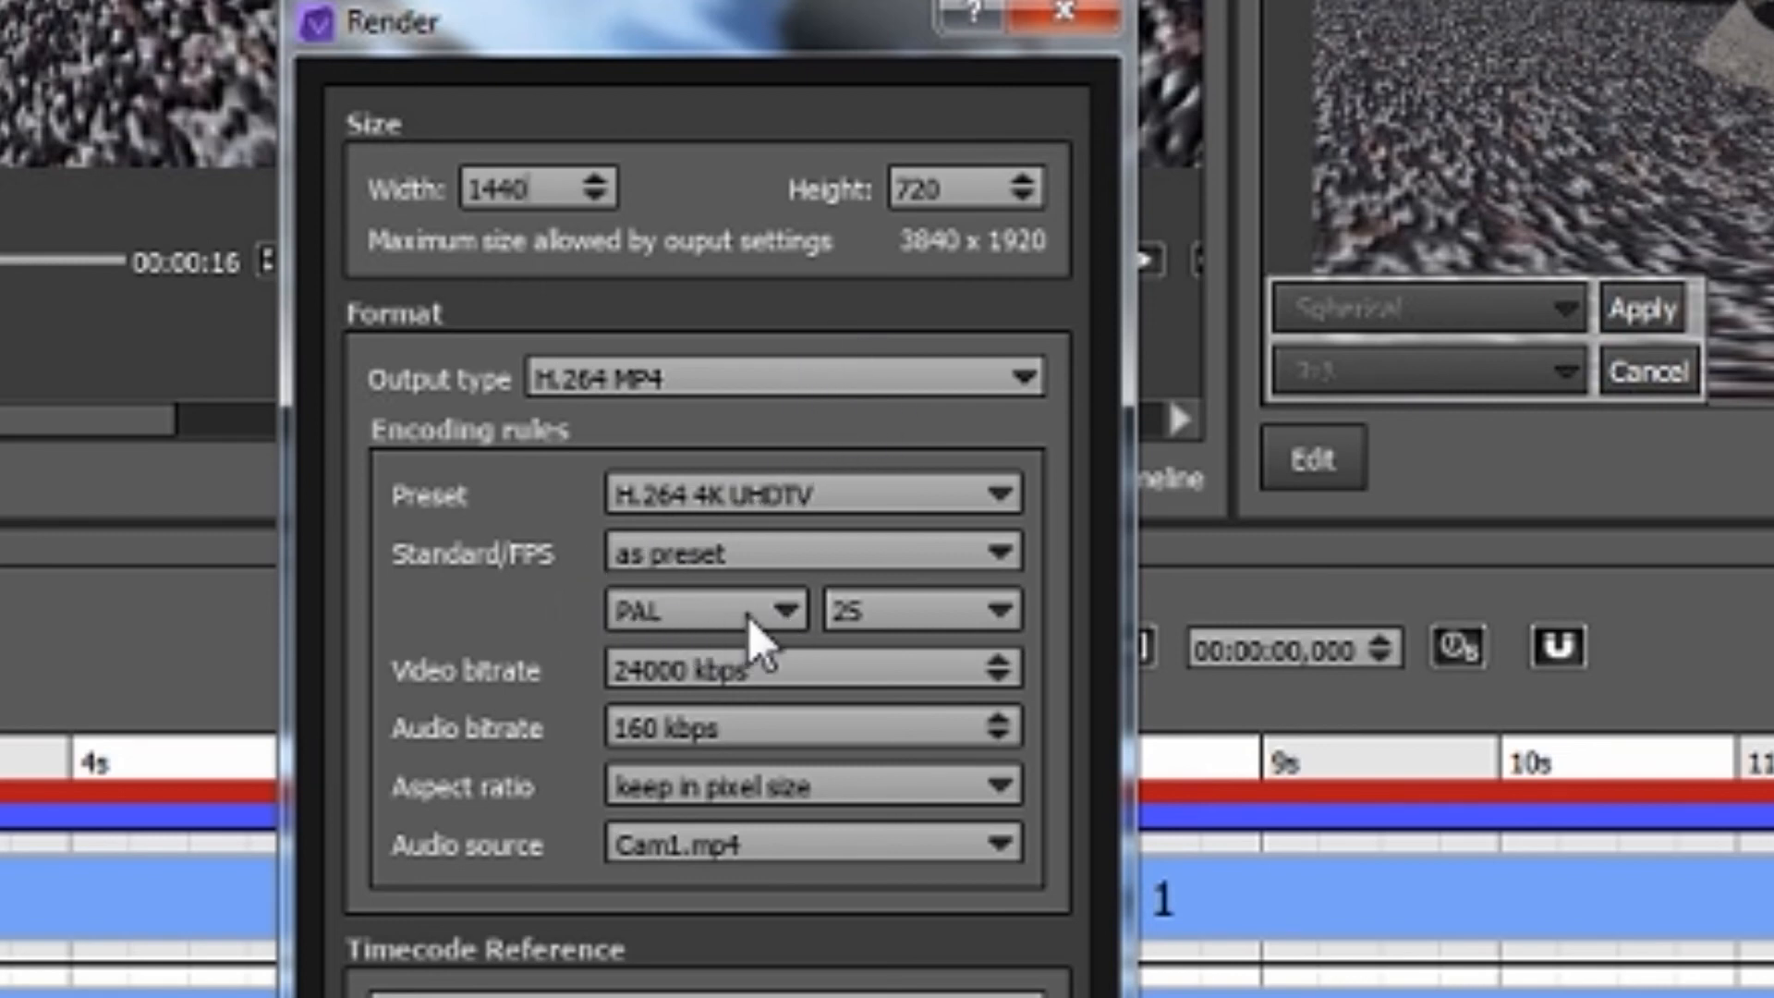
Set the render's video standard to NTSC and its frame rate to 59.94 fps.
click(788, 617)
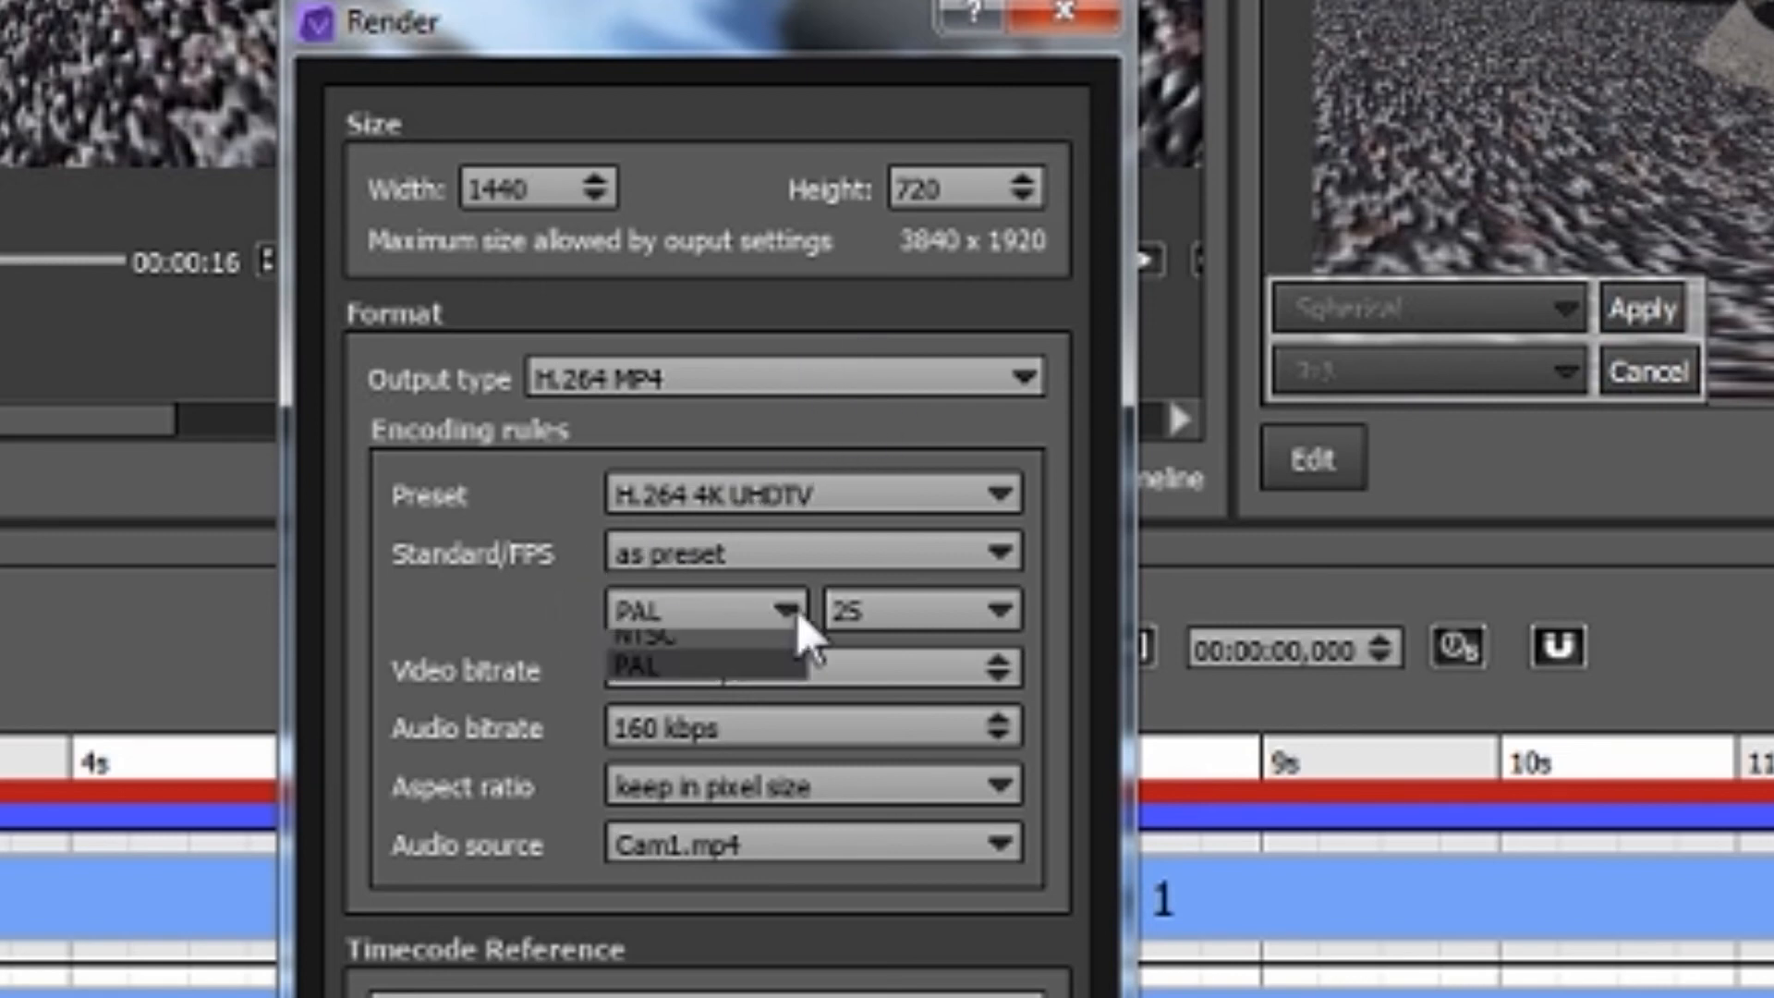
click(749, 647)
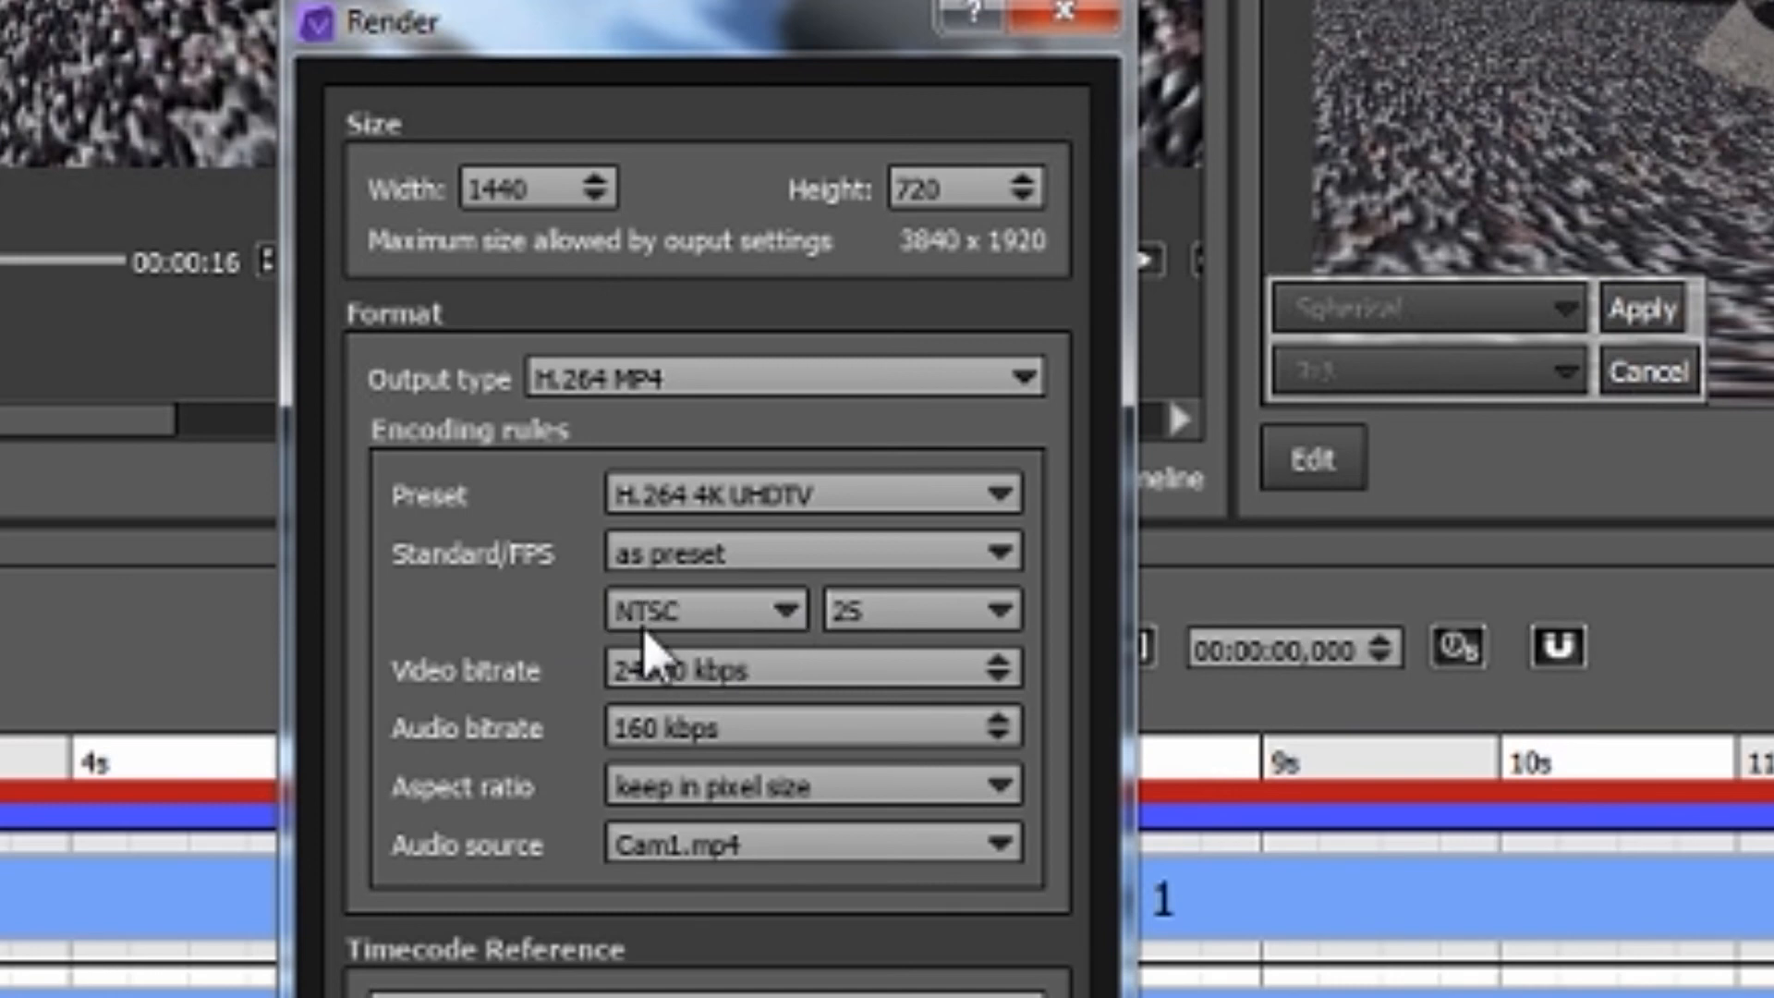
click(999, 614)
drag(1016, 733, 1009, 869)
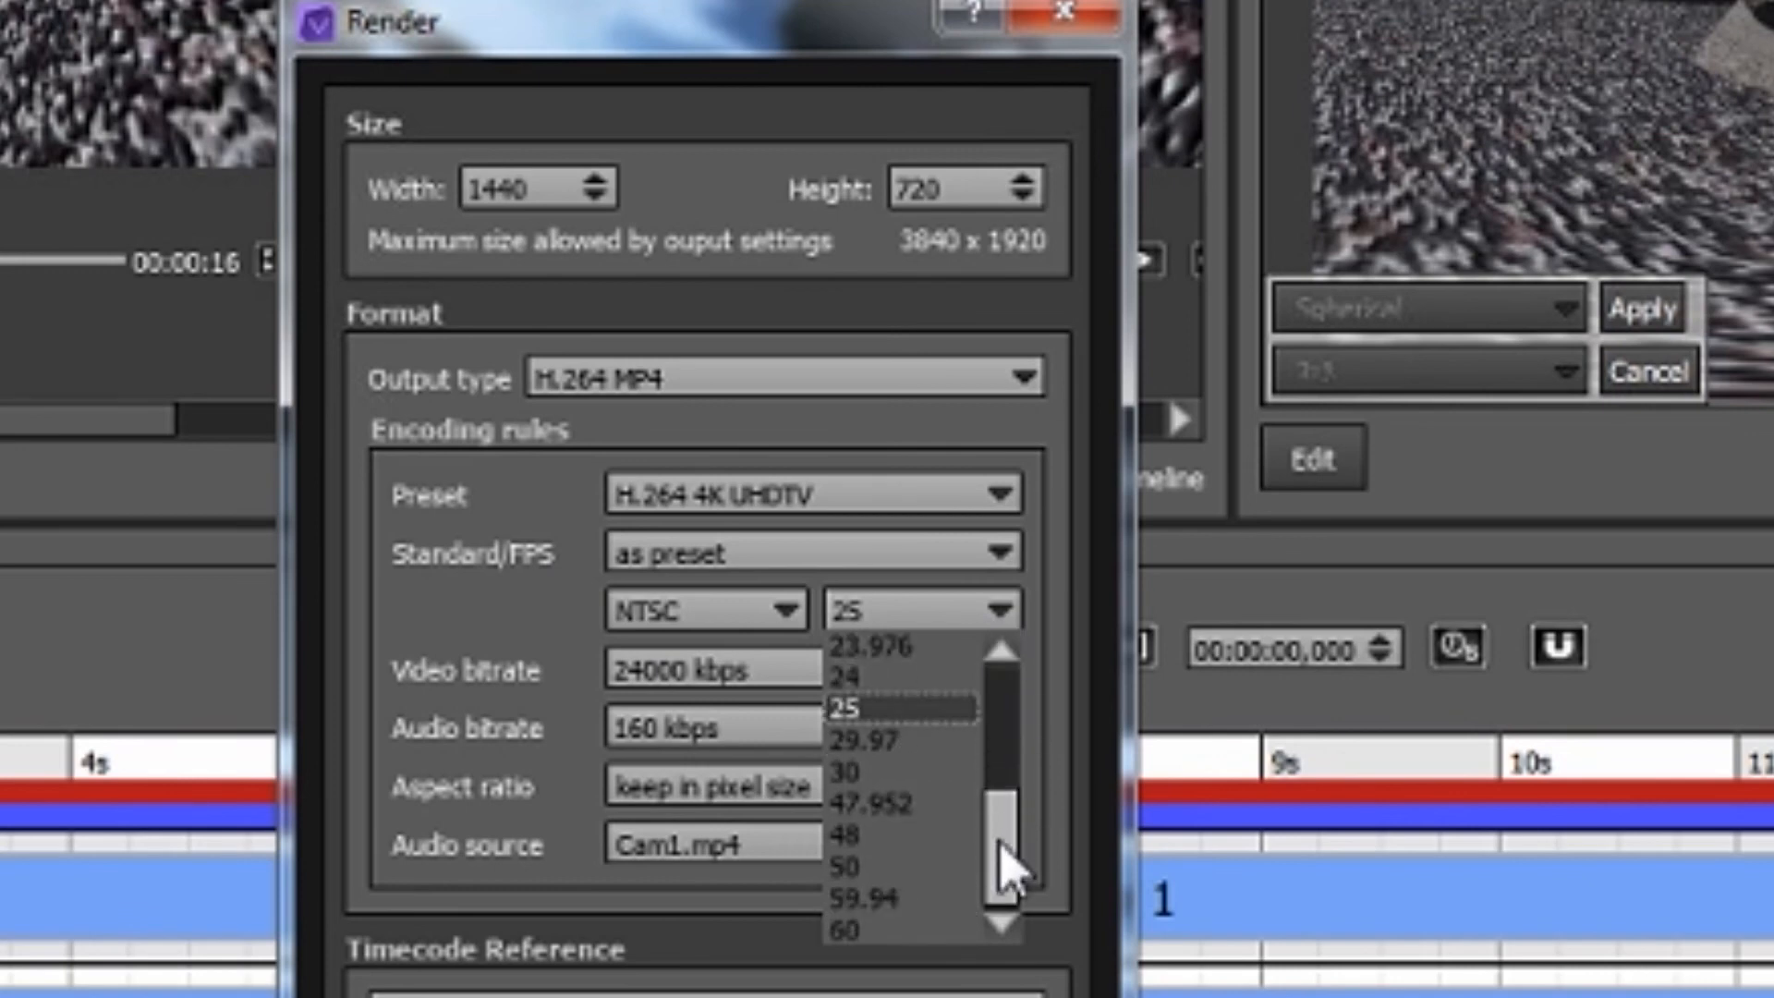
click(904, 898)
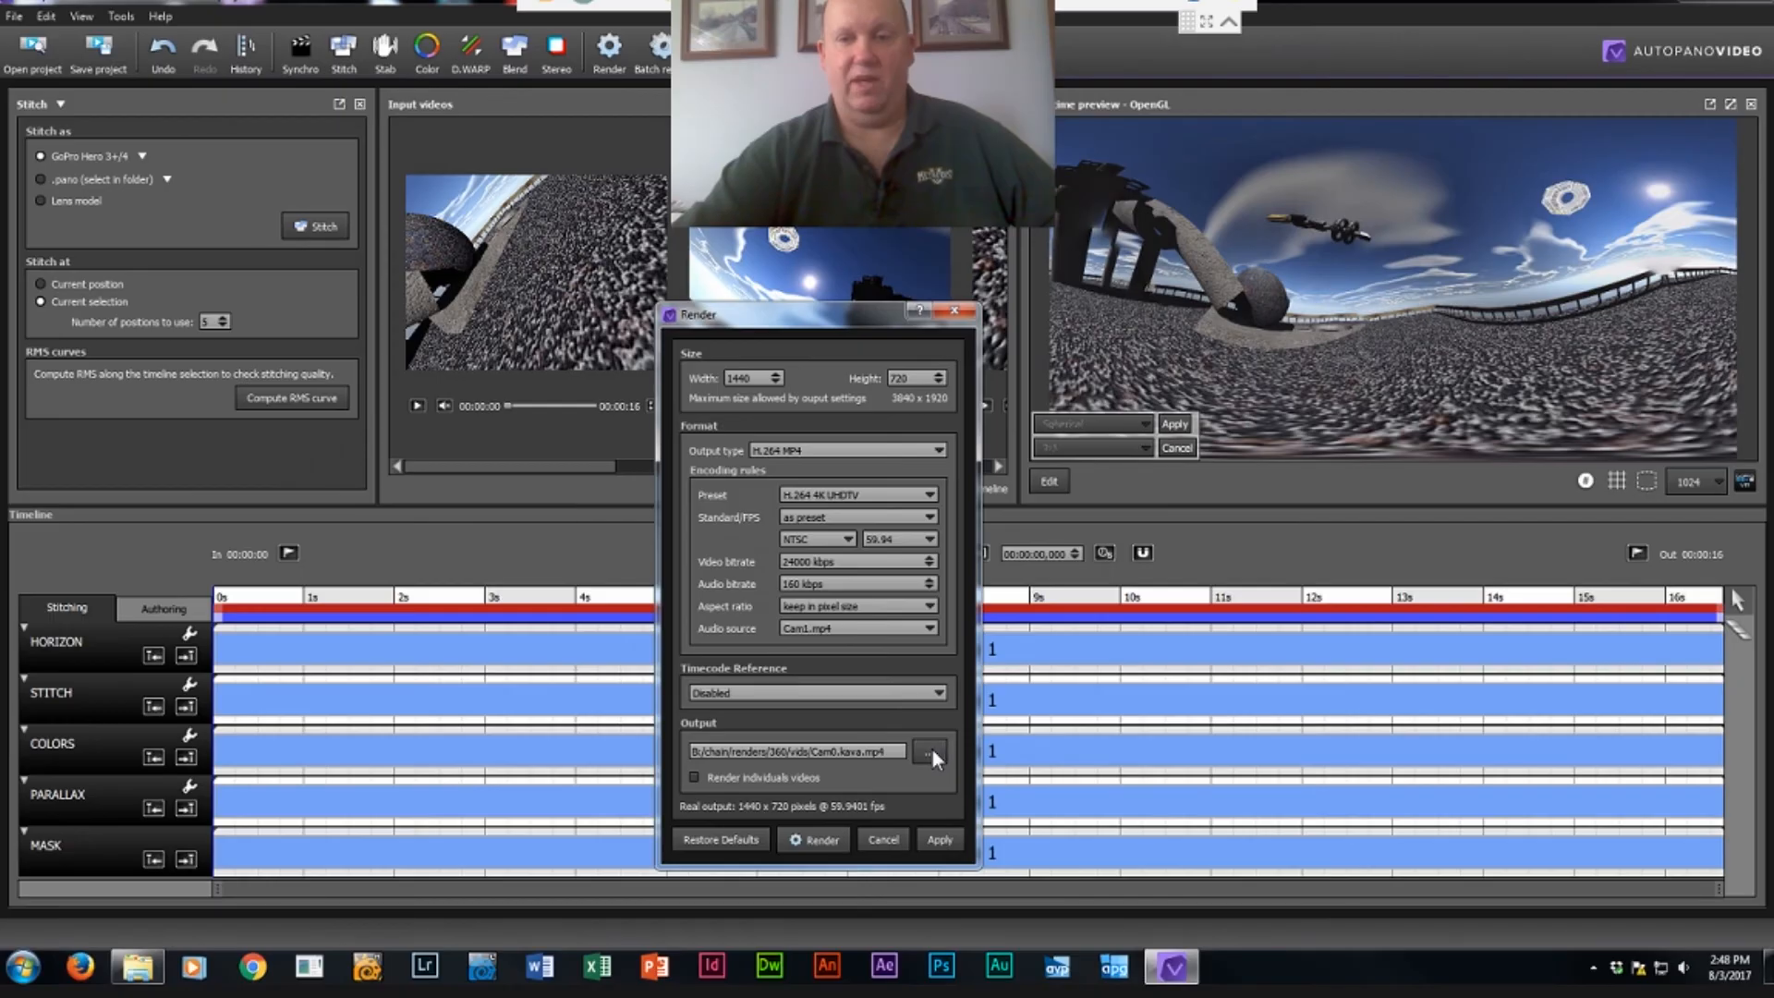
Set the output file name to stitch_final in the vids folder and send the video to rendering.
click(934, 750)
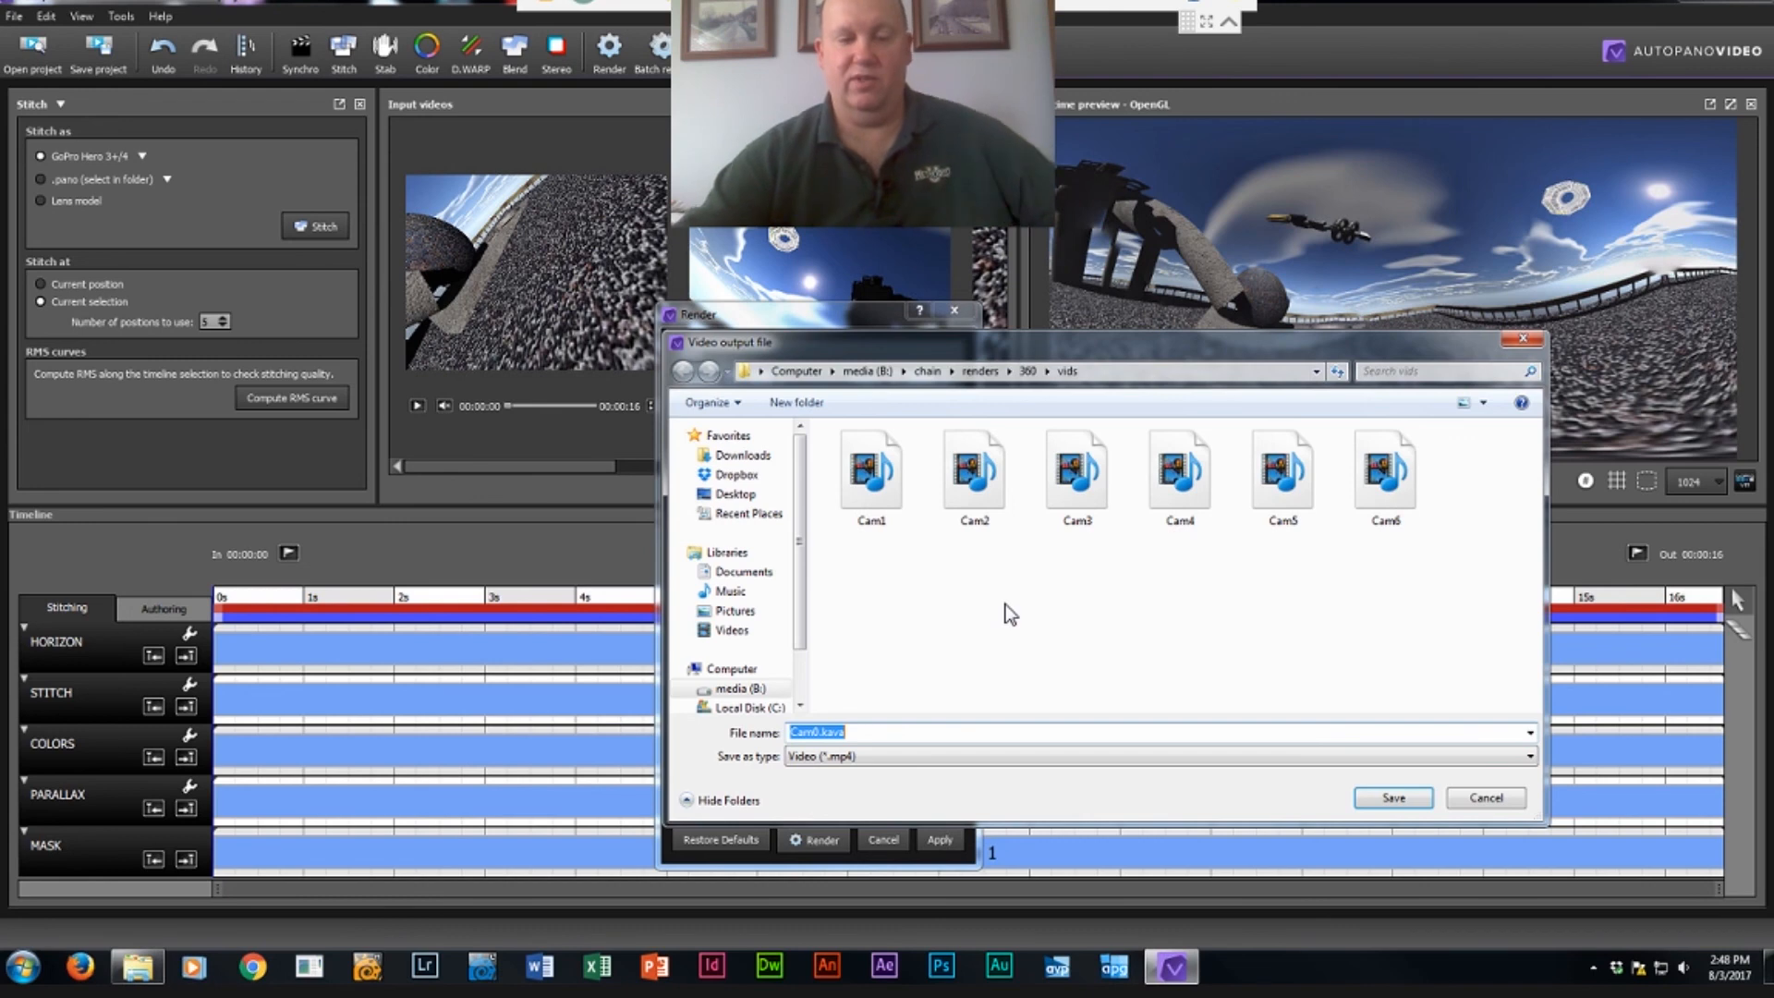
text(st)
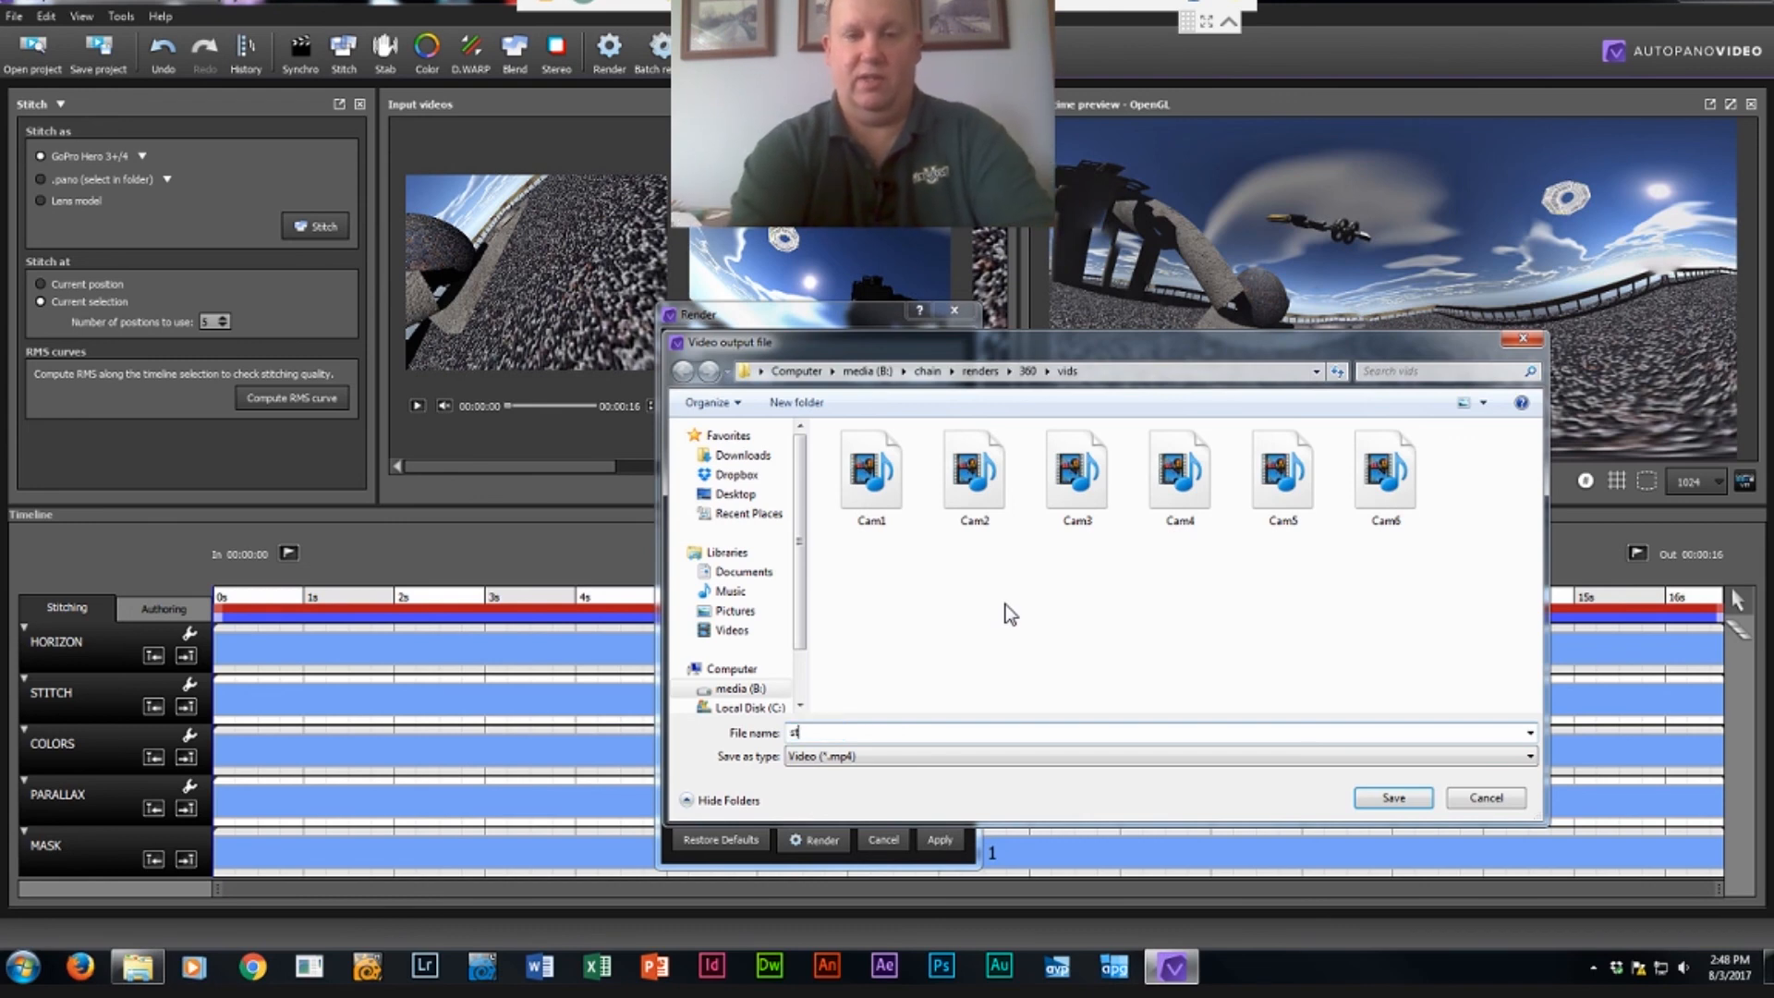
text(itch)
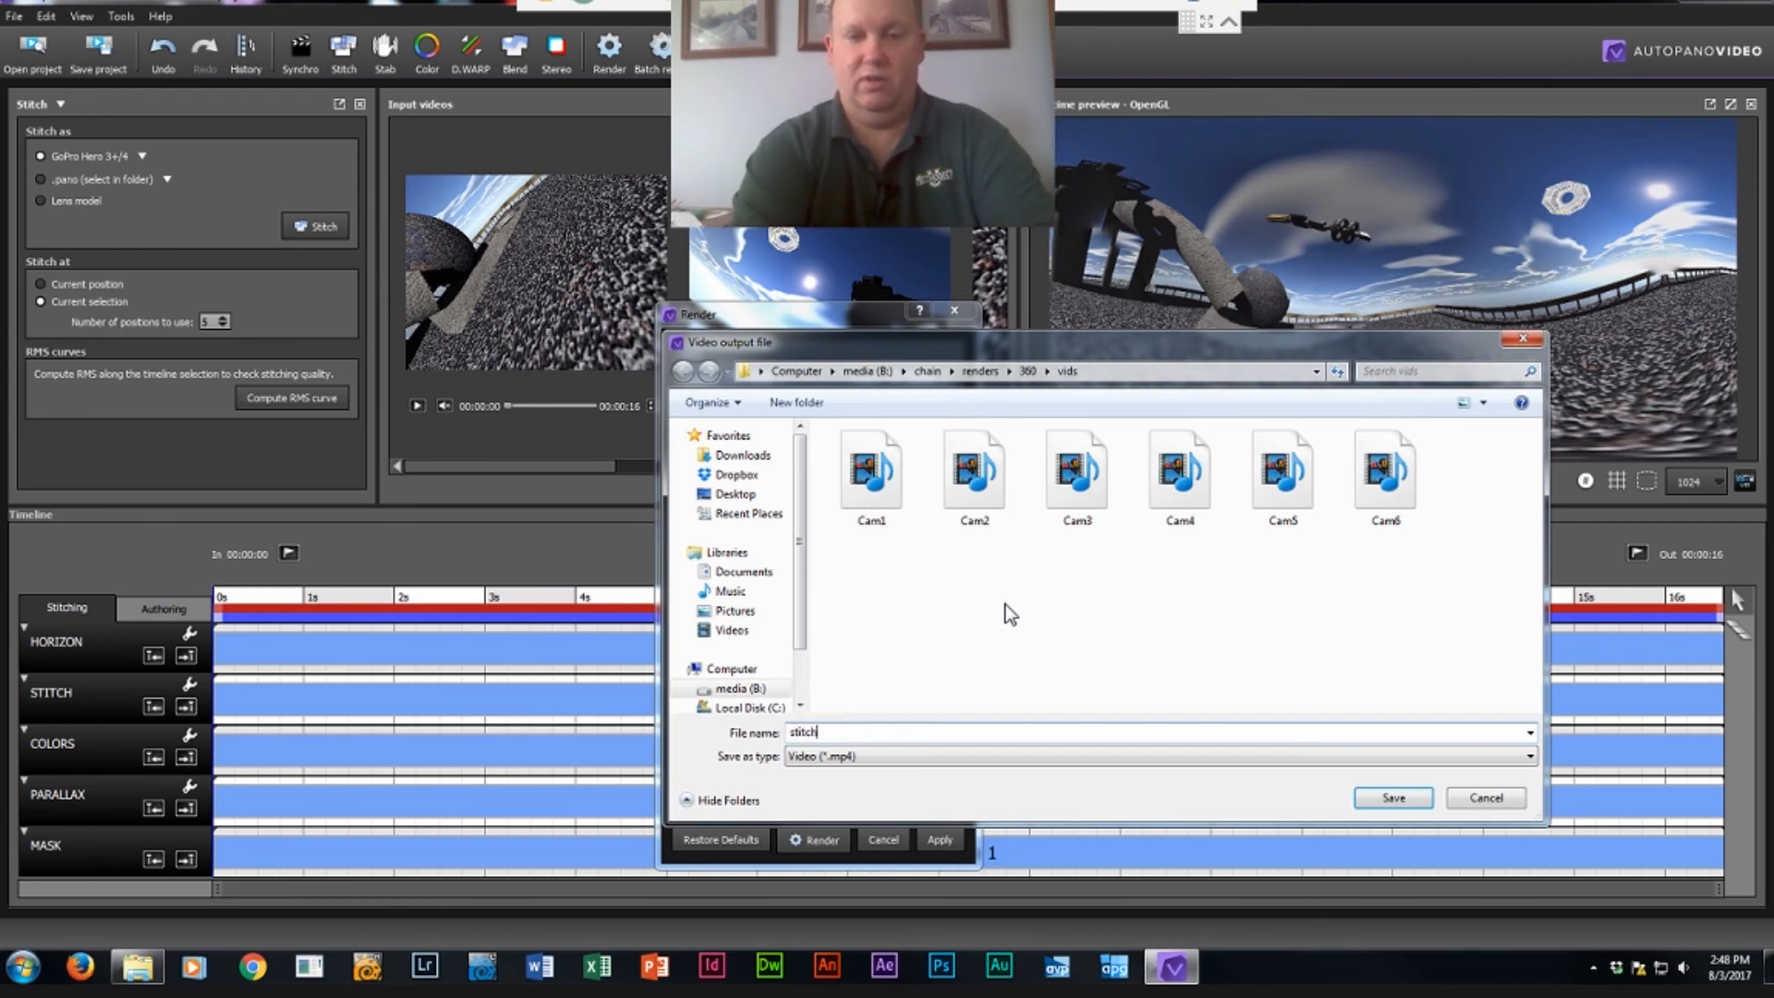
text(_final)
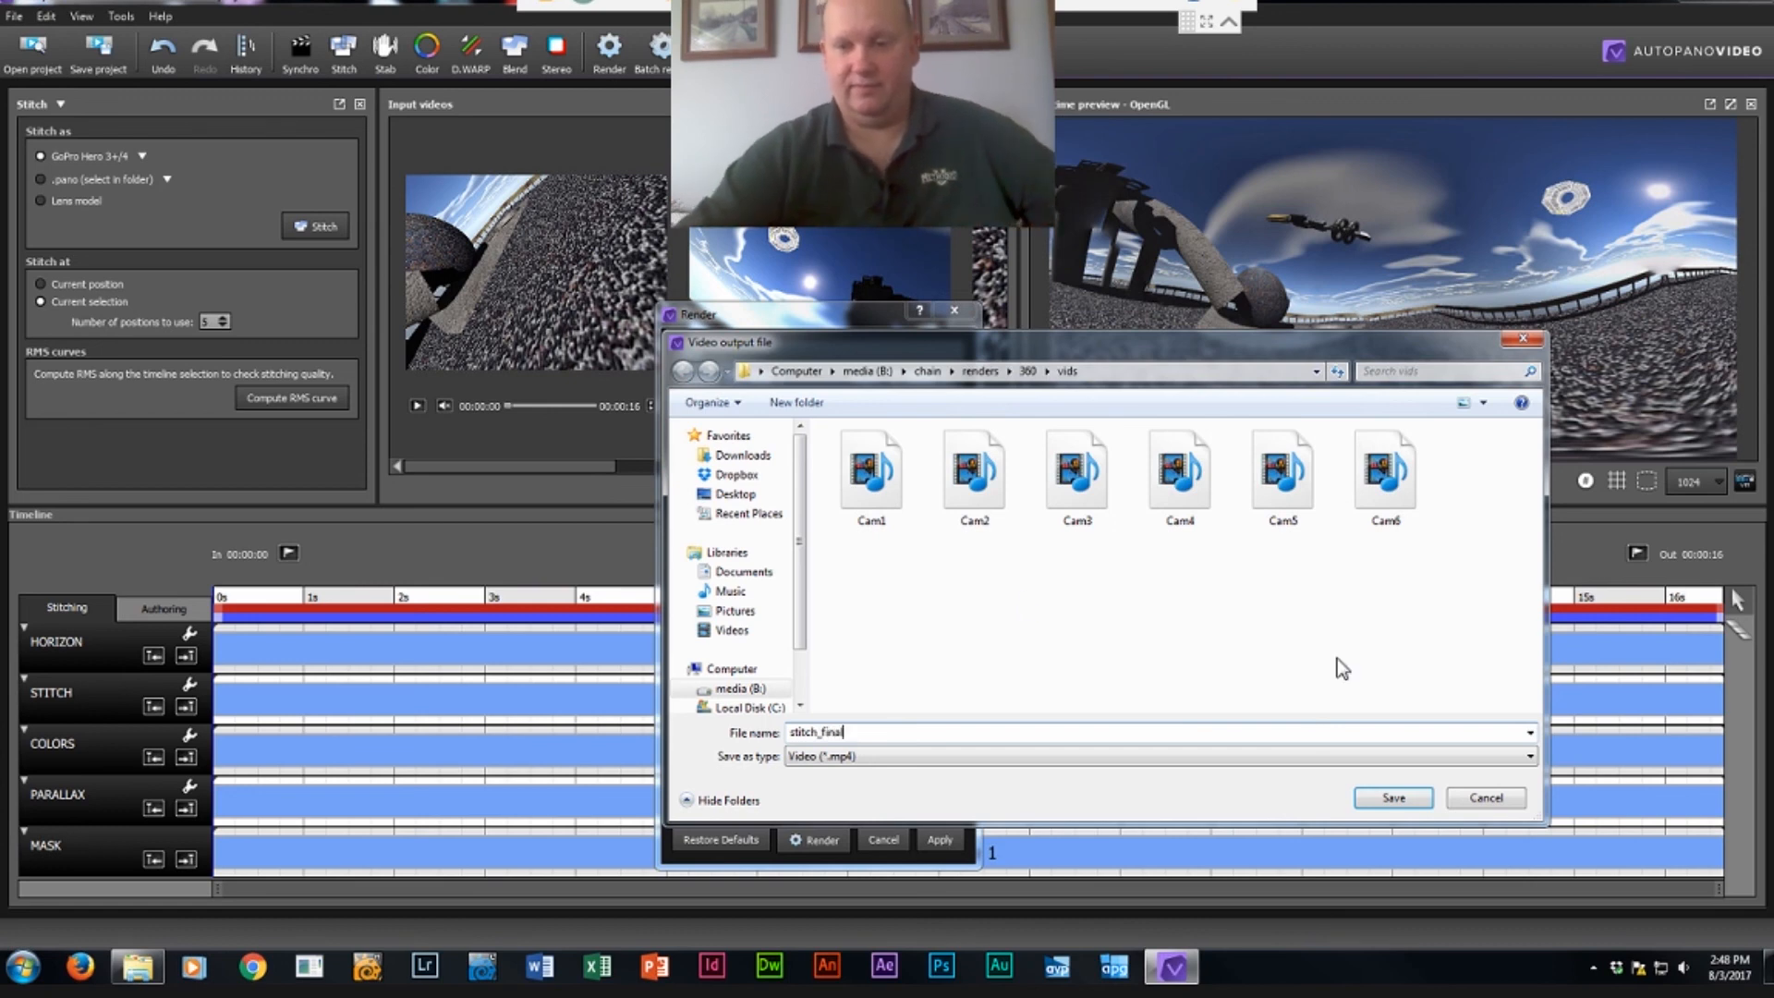
click(1403, 790)
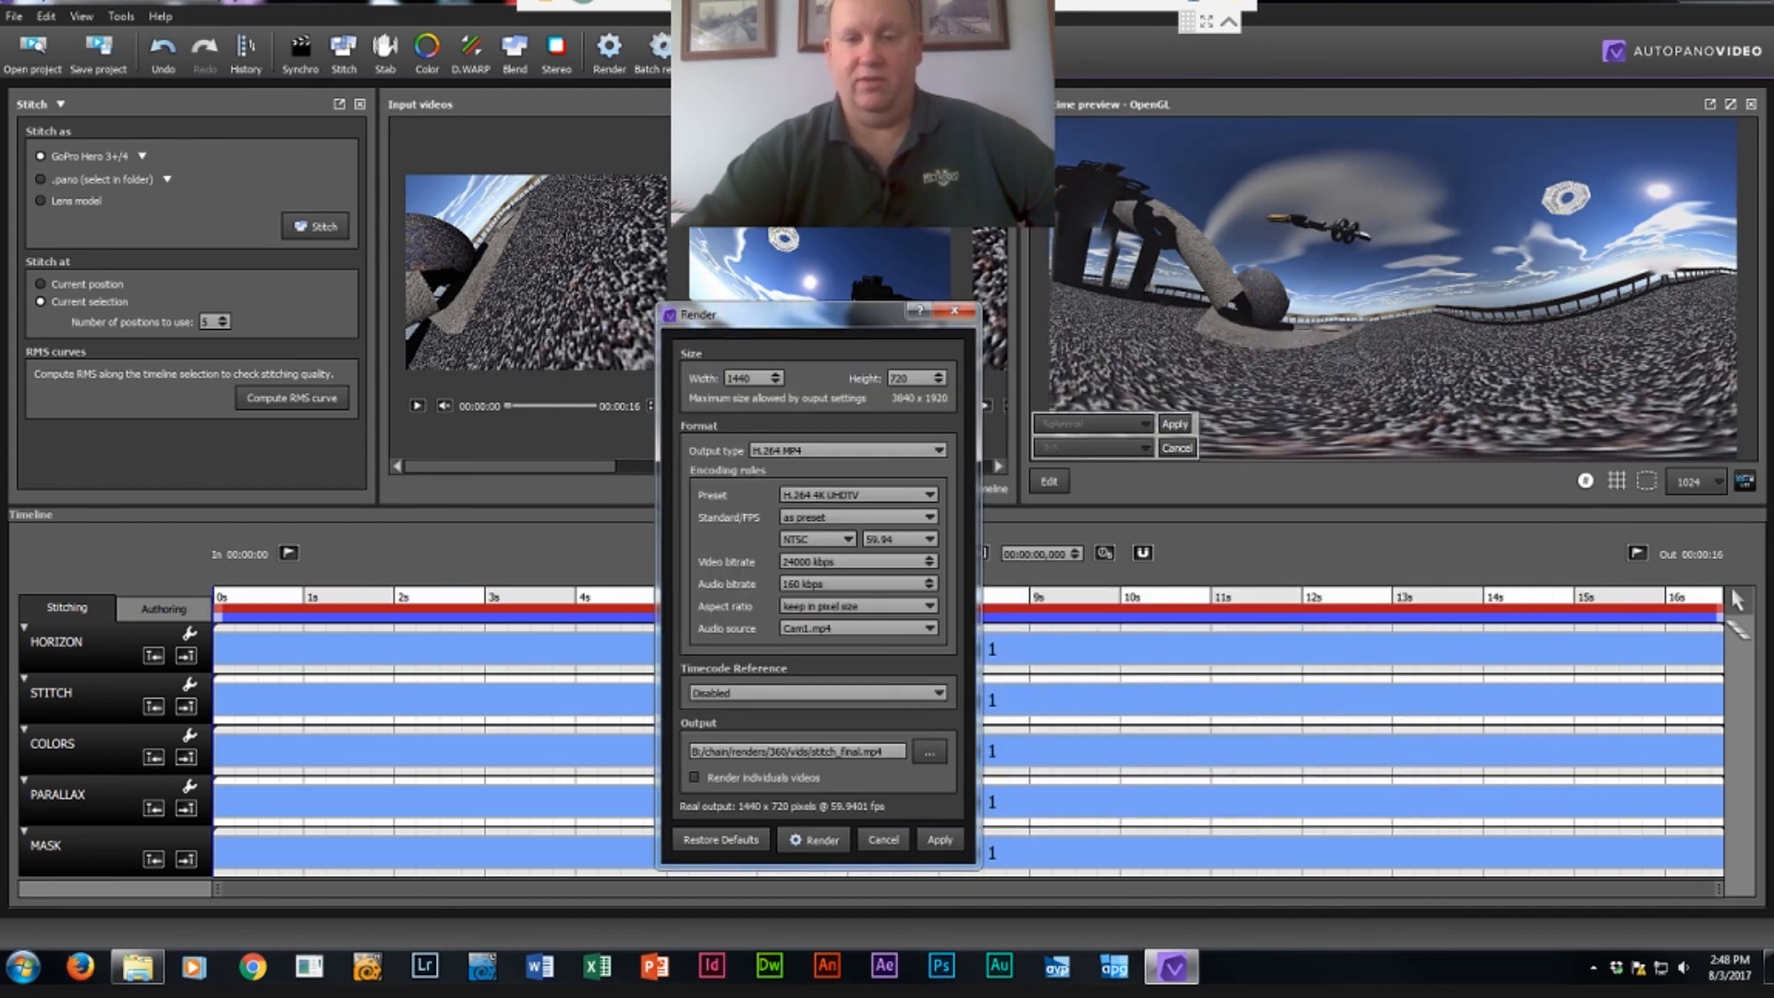
click(817, 835)
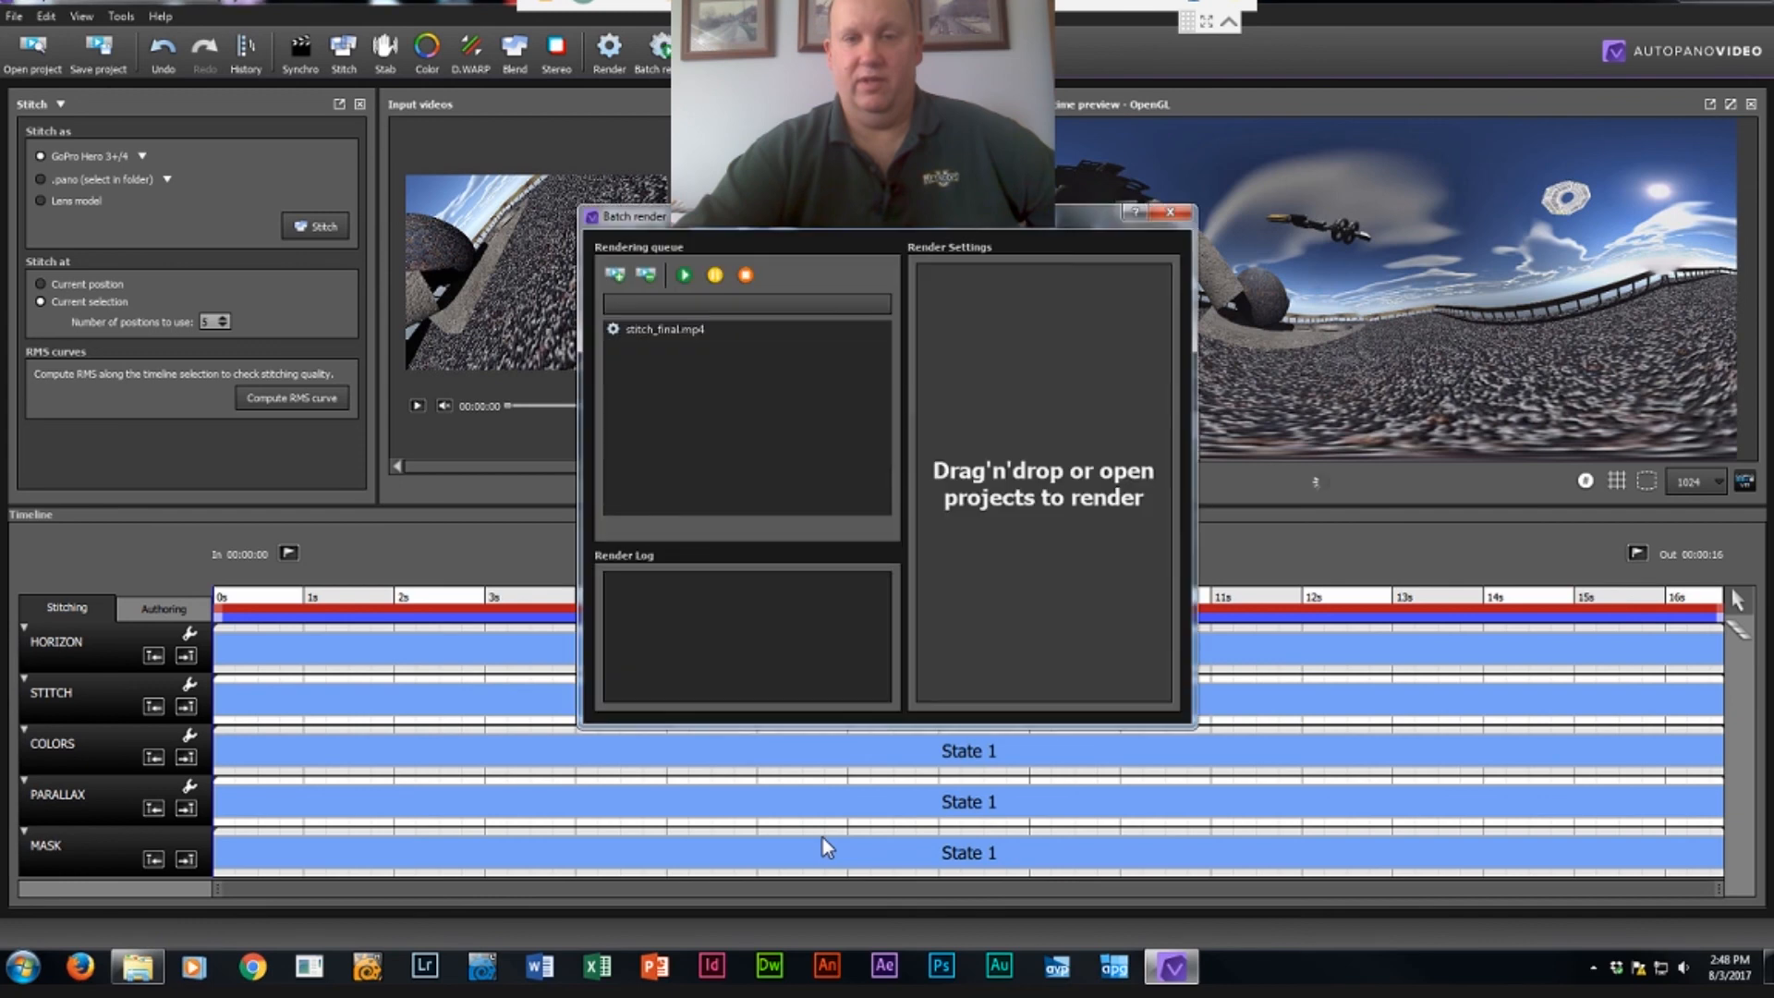
drag(879, 232, 827, 383)
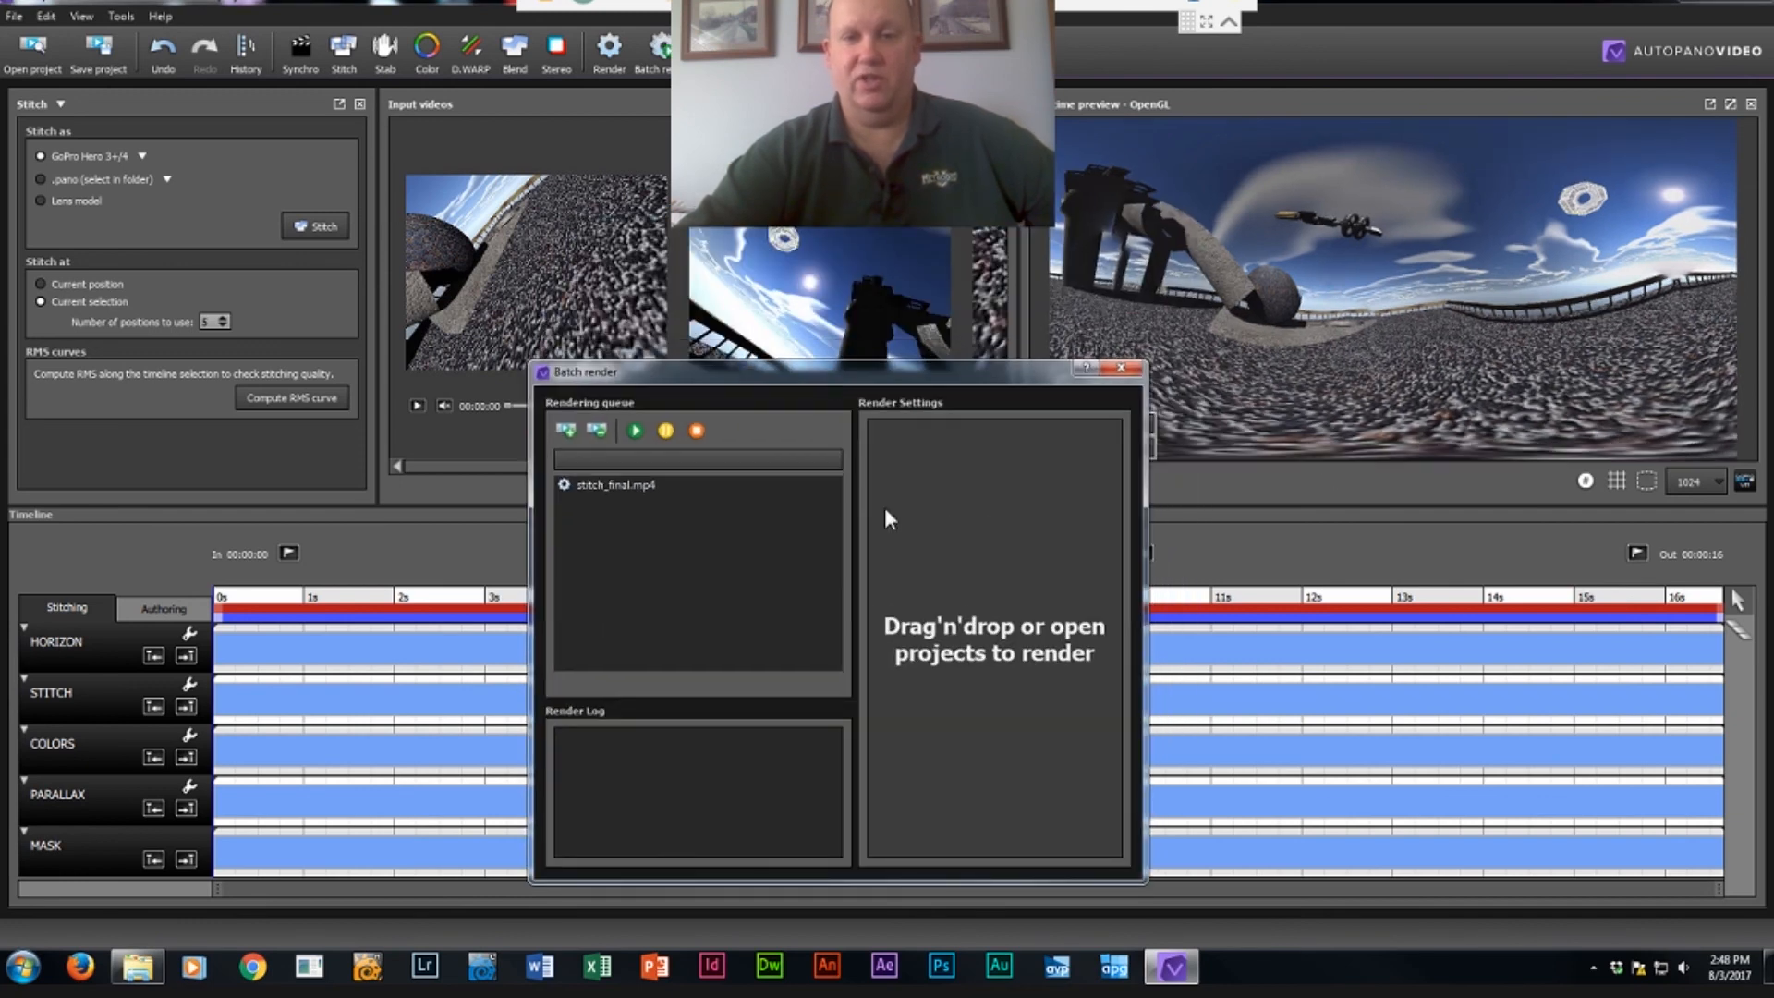